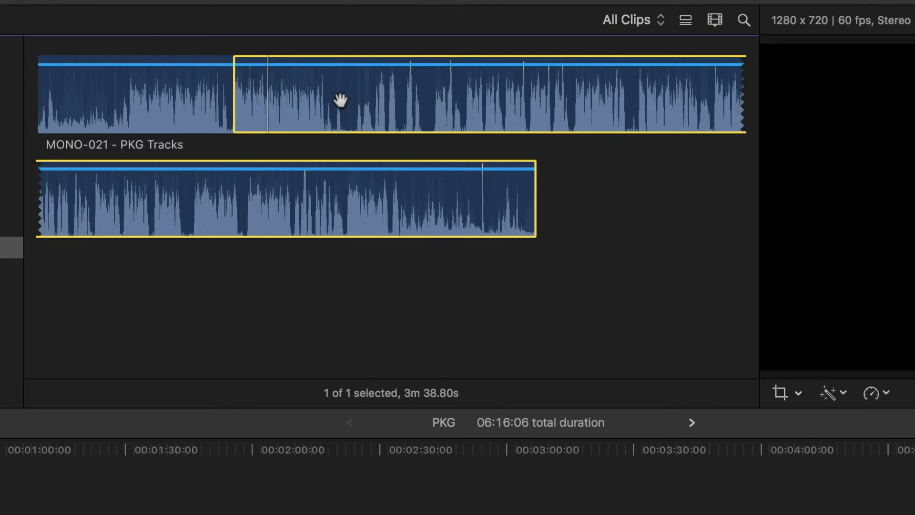
Mark the end of the 20.18 s narration range in MONO-021 - PKG Tracks and place it after the opening rally clips
key(o)
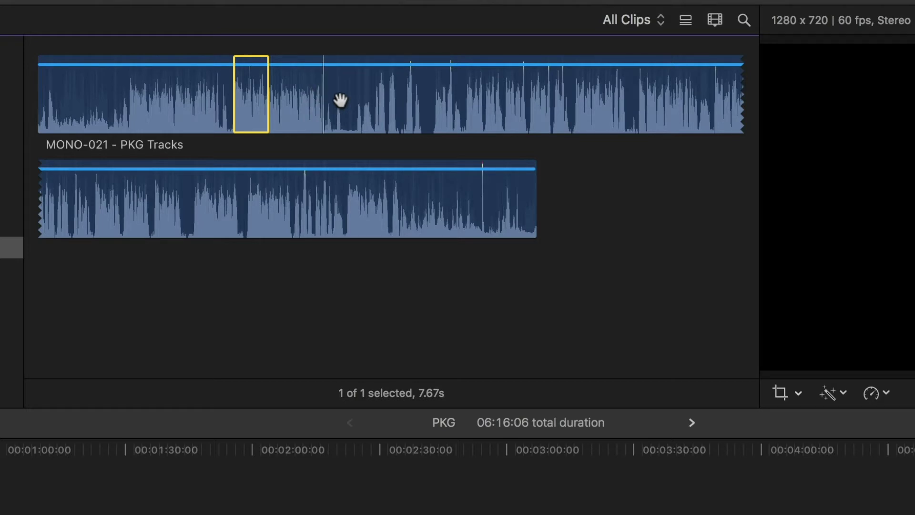
key(o)
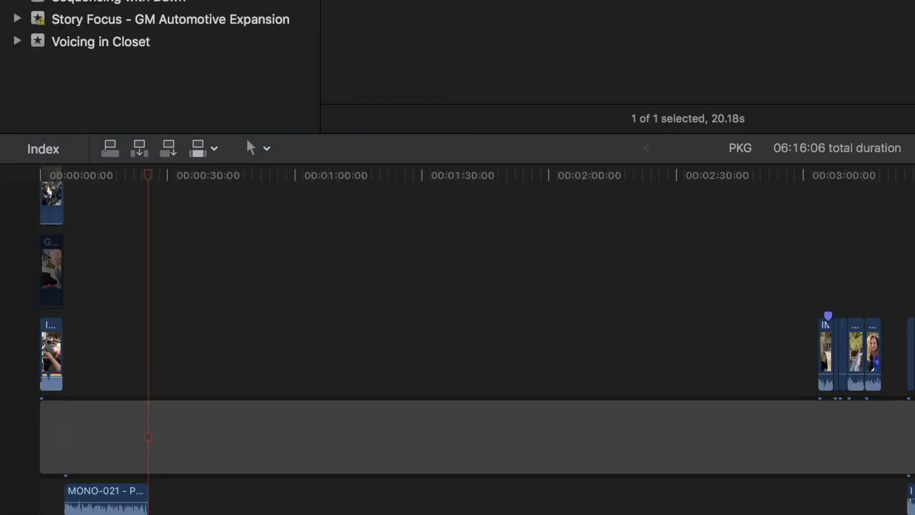
scroll(496, 245, down, 1)
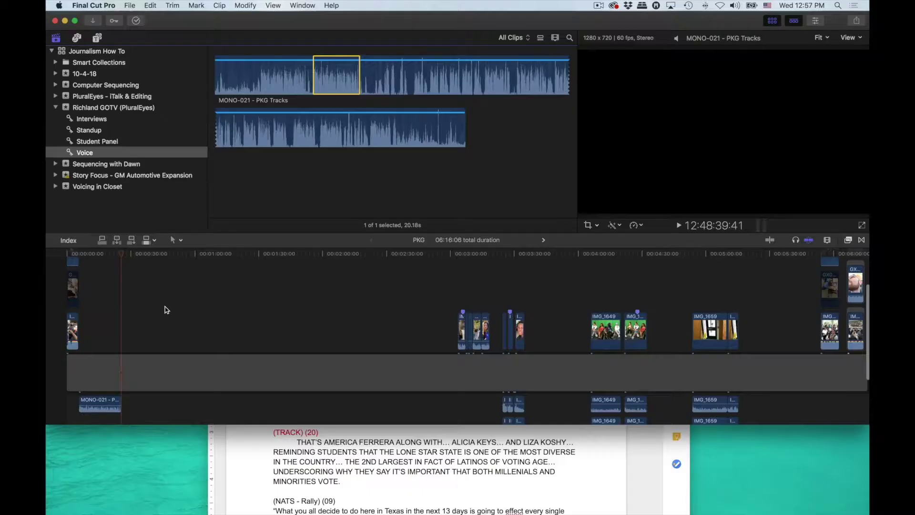
Preview the rally clip stack at about 5:54 and cut it from the PKG timeline
scroll(497, 309, right, 5)
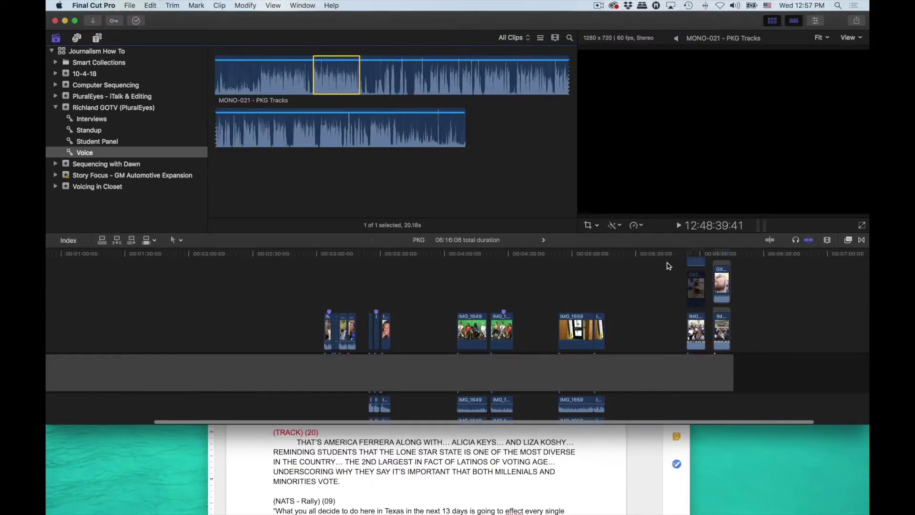
click(687, 255)
key(space)
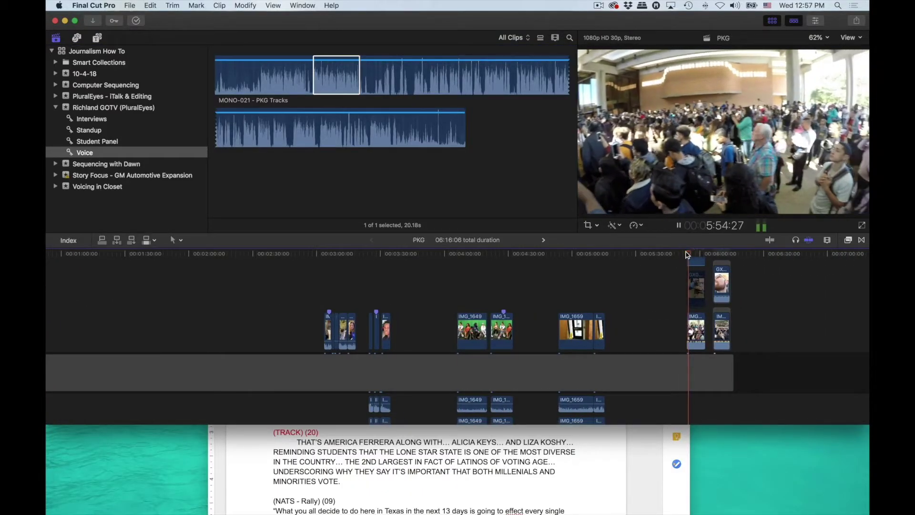
key(space)
scroll(675, 317, up, 2)
drag(673, 352, 693, 266)
key(Delete)
Paste the cut rally clips at 25:25, at the end of the first narration clip
scroll(466, 311, left, 5)
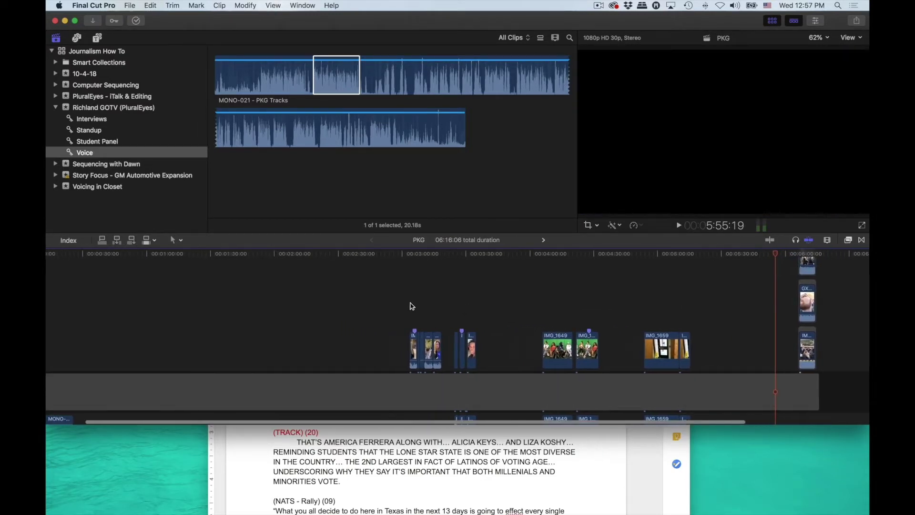
scroll(238, 286, down, 2)
click(123, 255)
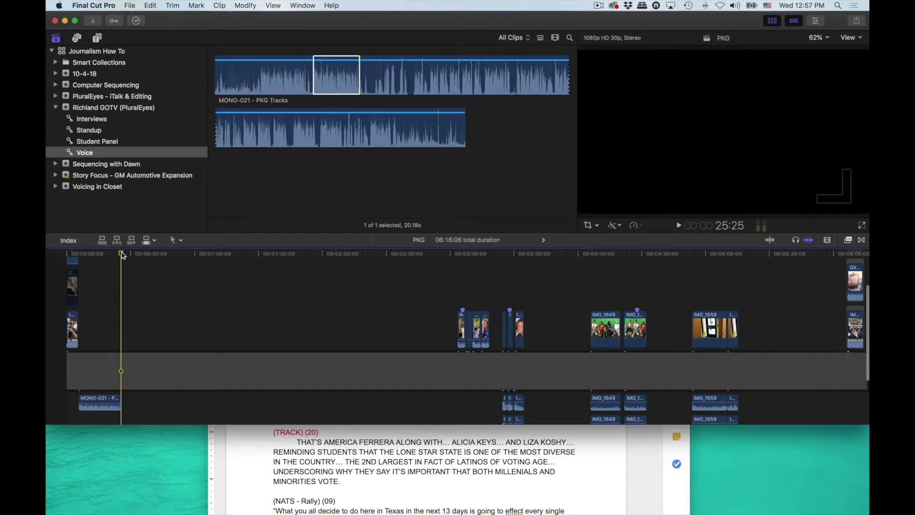
key(super+v)
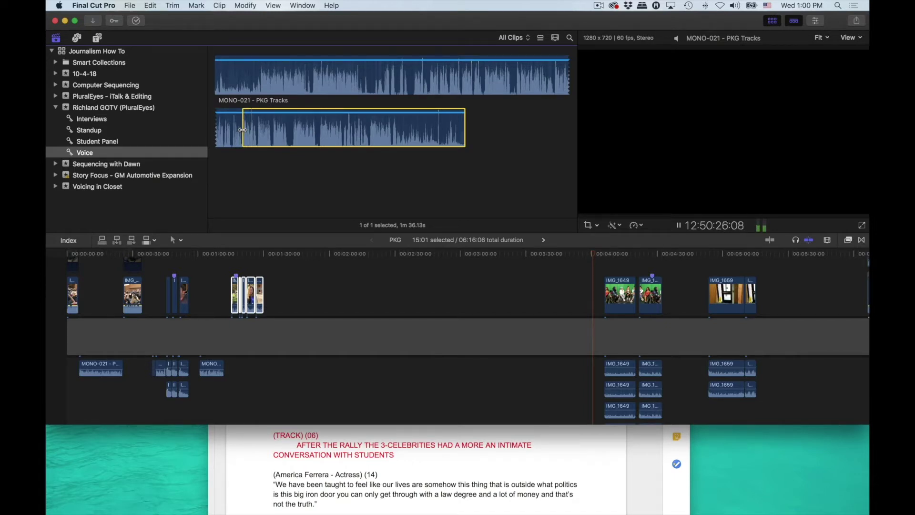
Add the 6.20 s narration range after the interview clips and move the first IMG_1649 panel clip with its audio directly behind it
drag(243, 129, 257, 129)
drag(249, 130, 305, 329)
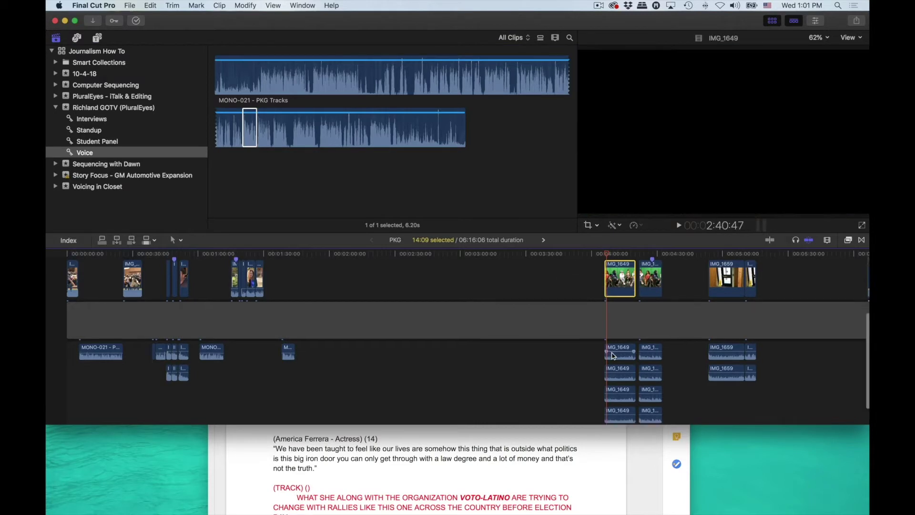
key(Delete)
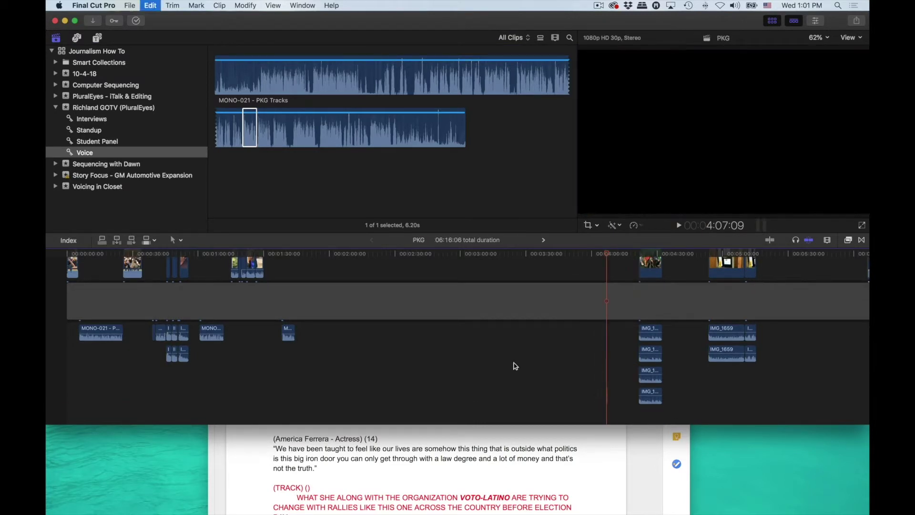
drag(336, 258, 294, 255)
key(super+z)
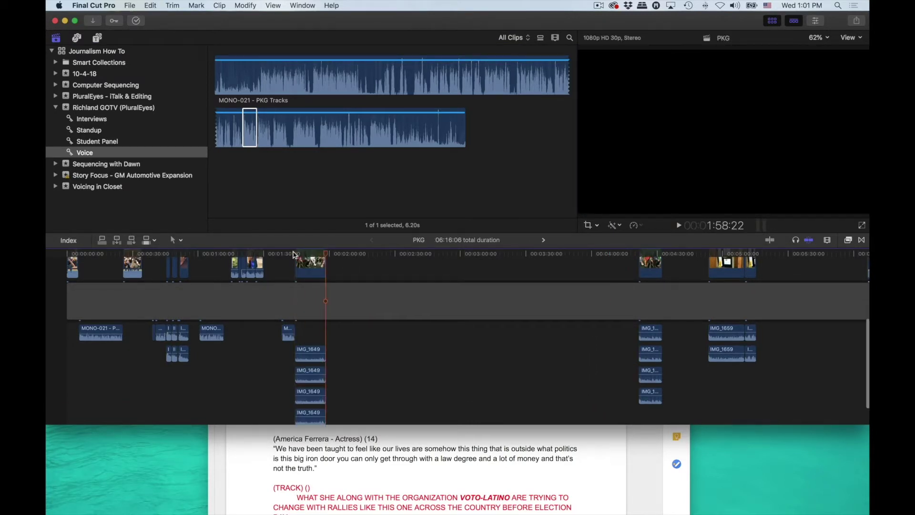
Mark the next 9.64 s narration range in MONO-021 - PKG Tracks and place it after the moved IMG_1649 clip
scroll(367, 432, down, 3)
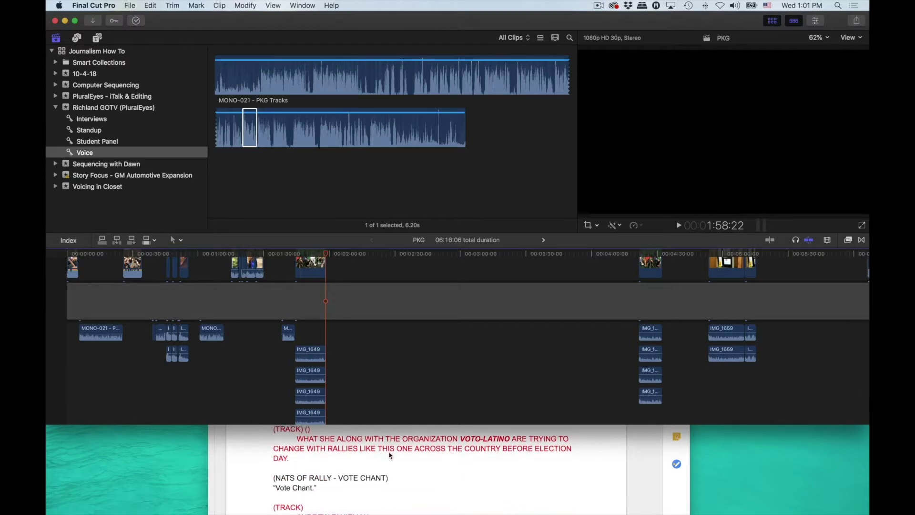
click(363, 135)
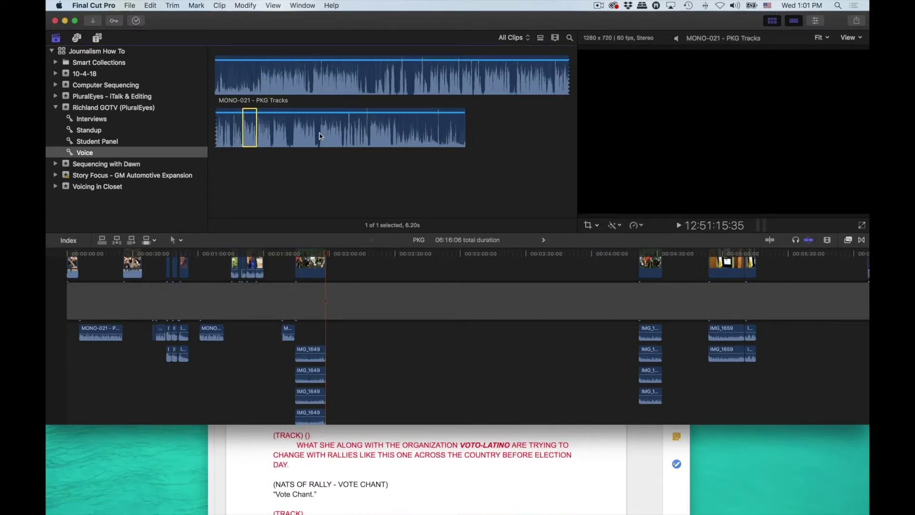
key(i)
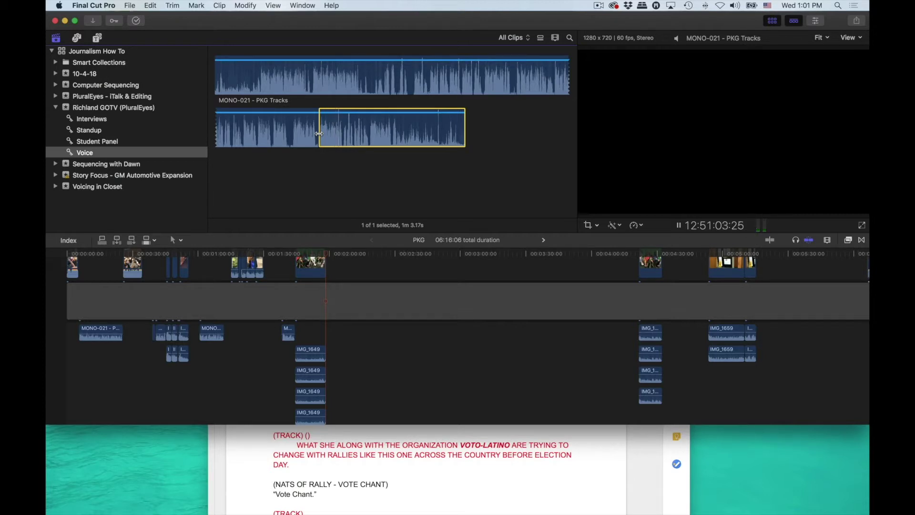
drag(319, 134, 343, 134)
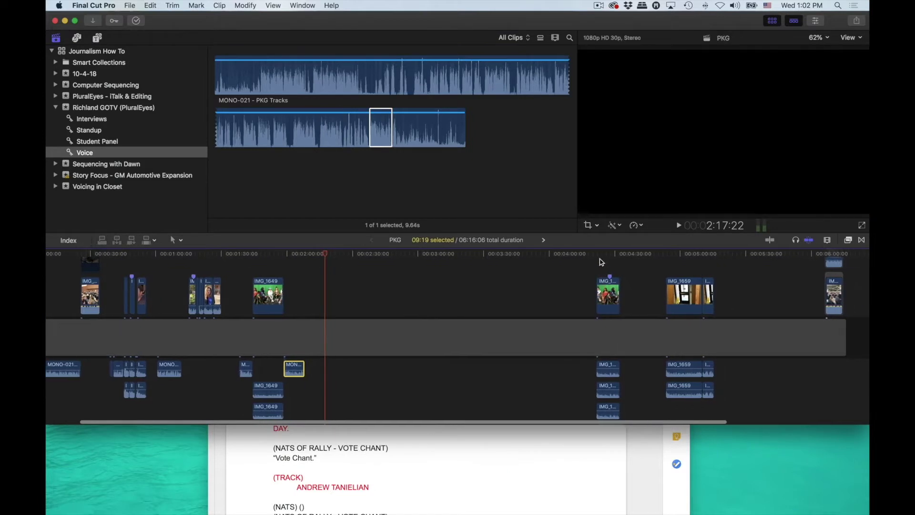
Play the remaining panel clip from about 4:21 and the last rally clips at about 6:07 to identify their content
click(600, 262)
key(space)
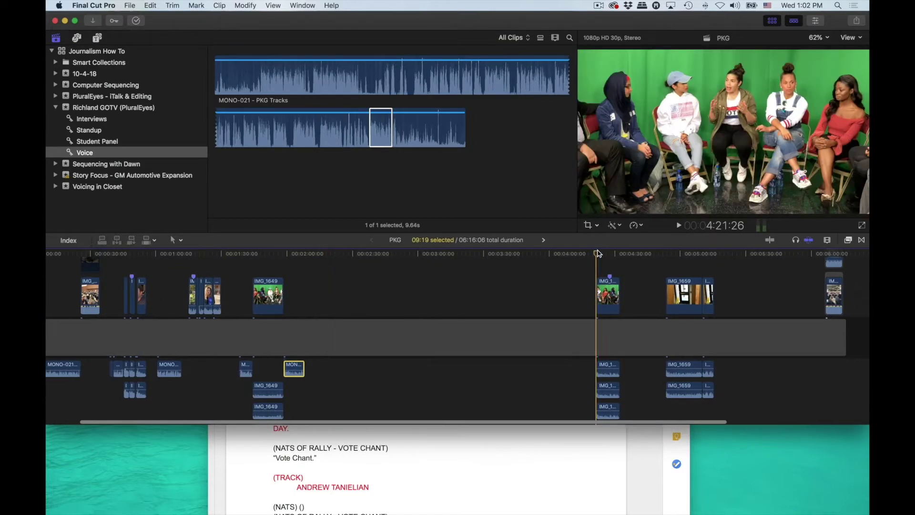
scroll(598, 258, down, 2)
scroll(599, 253, down, 1)
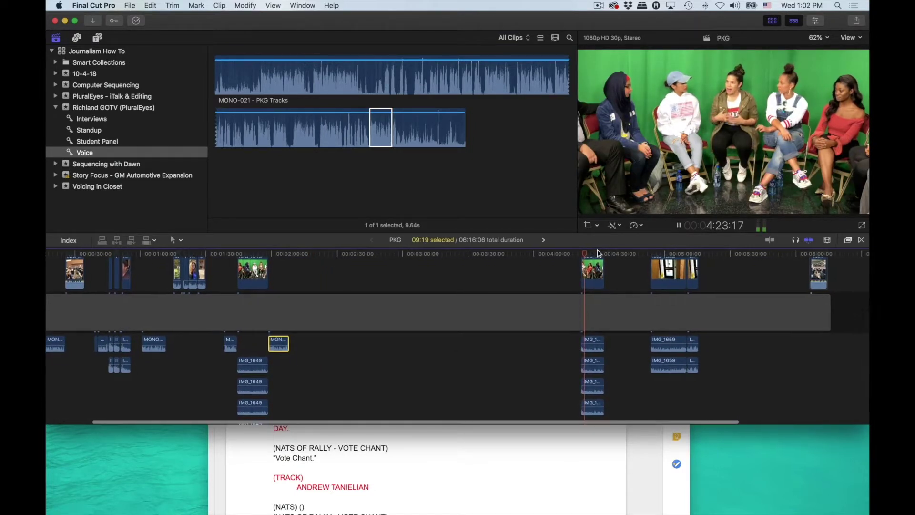
scroll(599, 253, right, 2)
scroll(600, 253, right, 1)
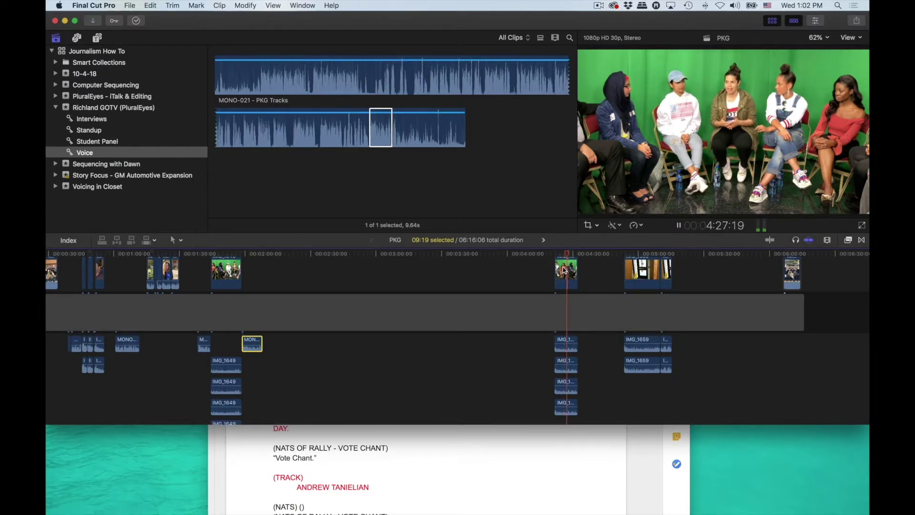
click(589, 264)
click(619, 255)
key(space)
scroll(619, 255, right, 2)
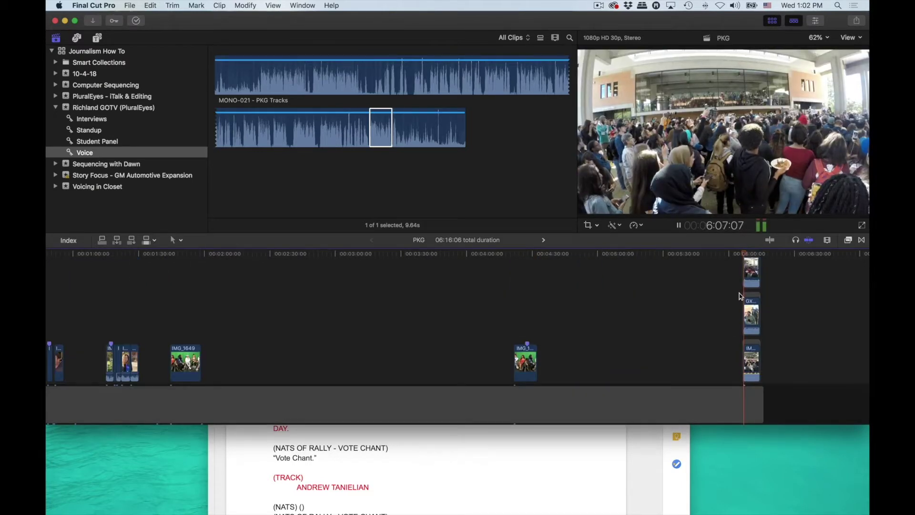
key(space)
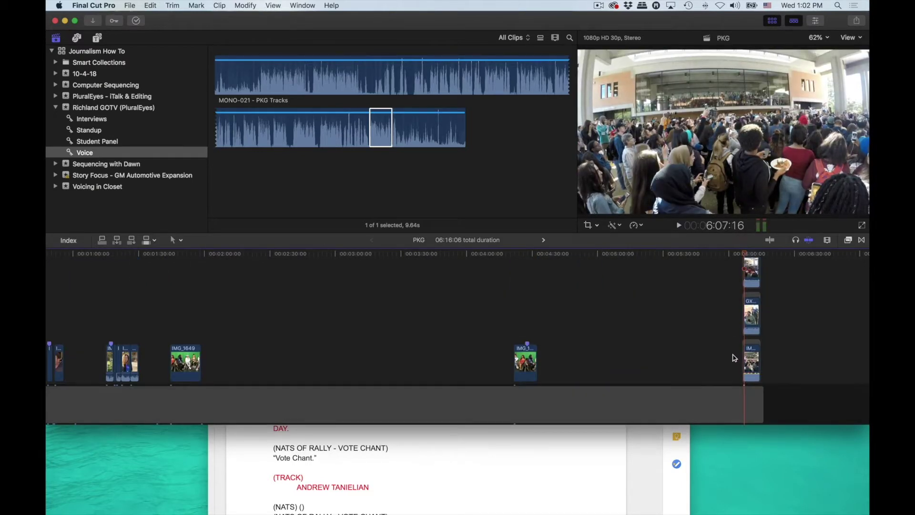
Move the last stack of rally clips from about 6:07 to follow the newest narration clip
drag(749, 359, 677, 353)
drag(750, 355, 679, 286)
drag(646, 286, 238, 355)
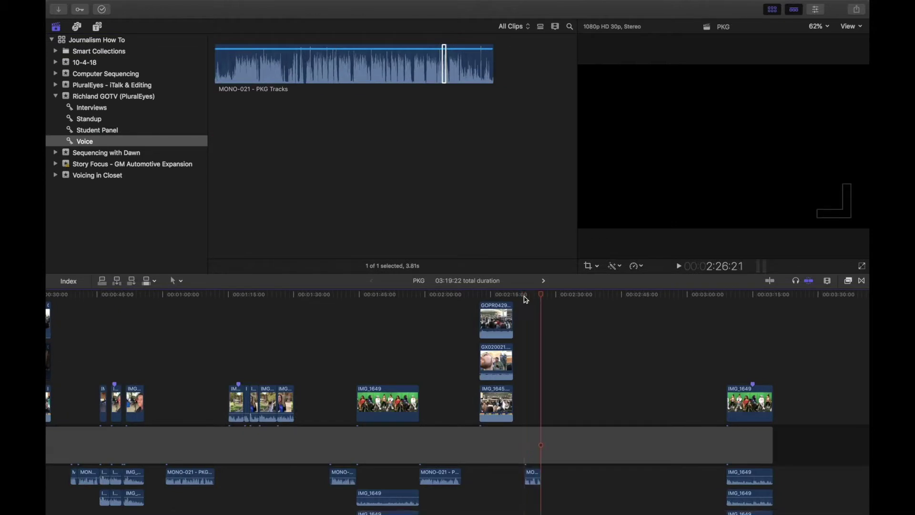
Trim the start of the gap clip beneath the opening rally clips by 16 frames
scroll(524, 302, left, 6)
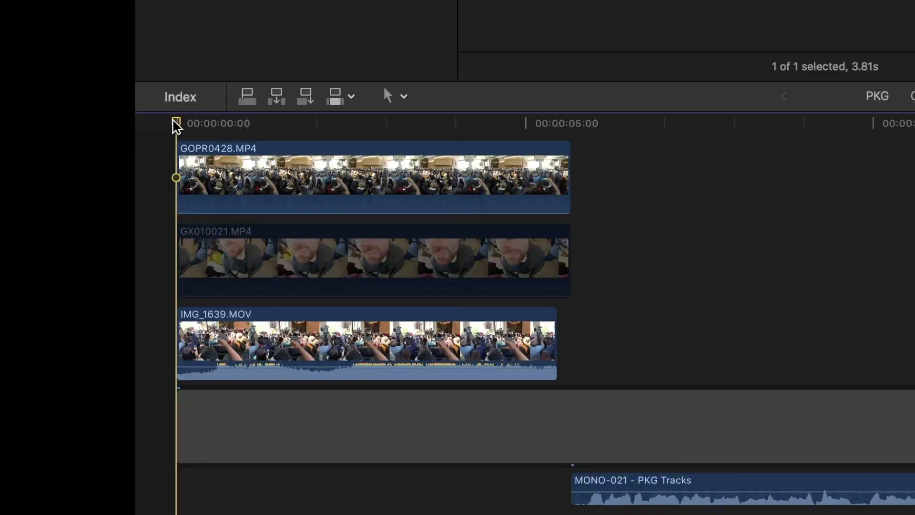
drag(187, 125, 215, 129)
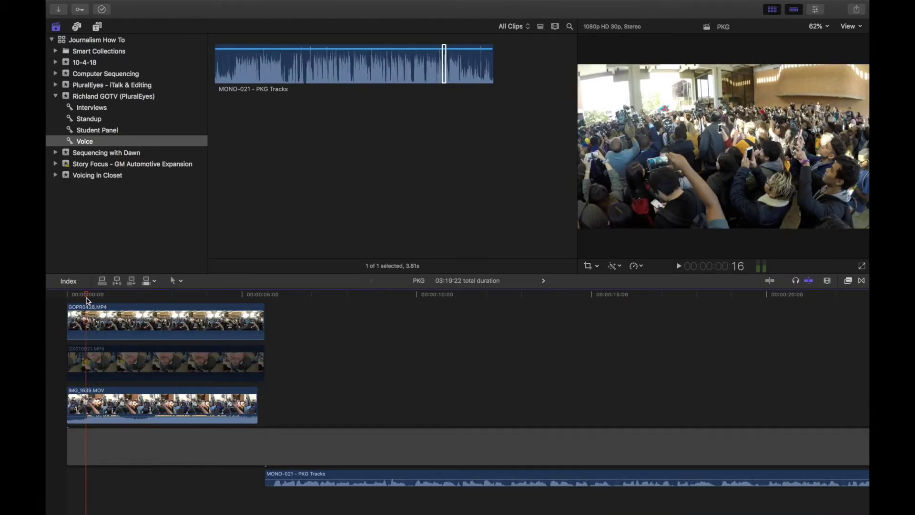
drag(88, 300, 87, 300)
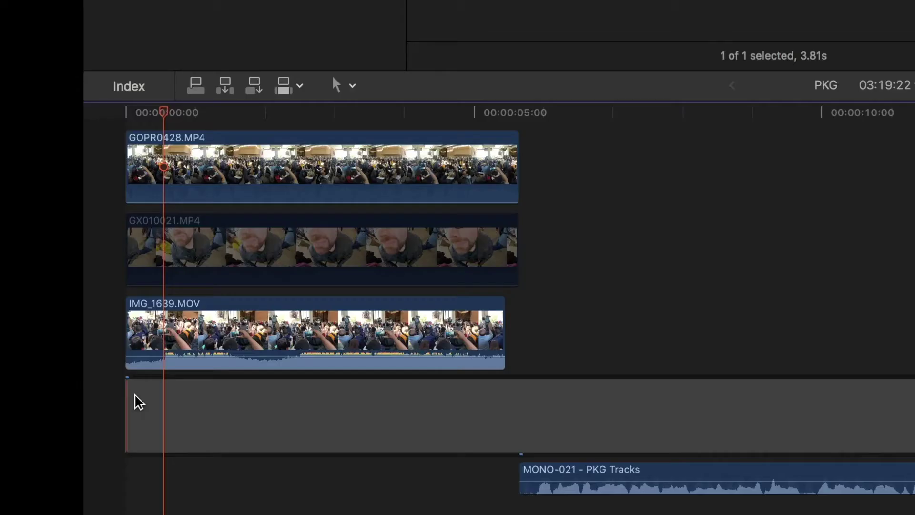
click(71, 437)
drag(132, 400, 170, 403)
Play the trimmed opening and extend the gap clip's start back to the beginning of the rally clips
drag(164, 113, 161, 112)
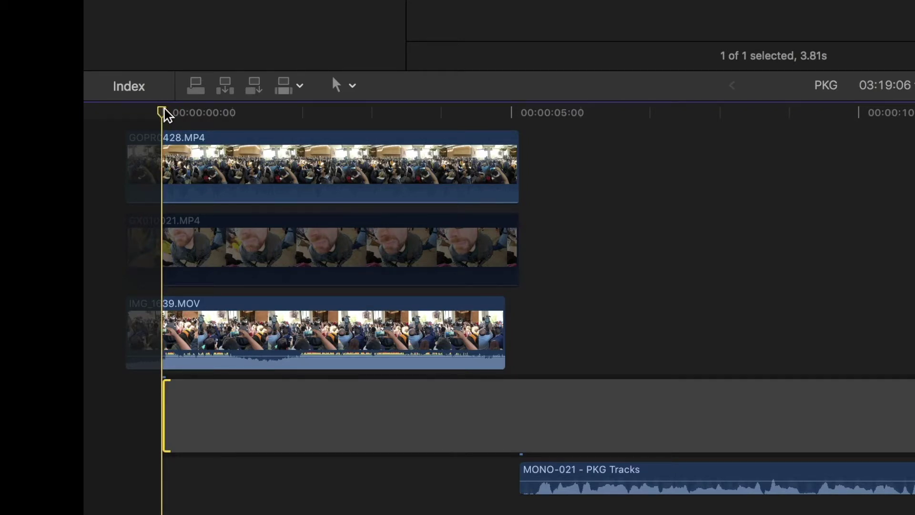
drag(169, 115, 230, 113)
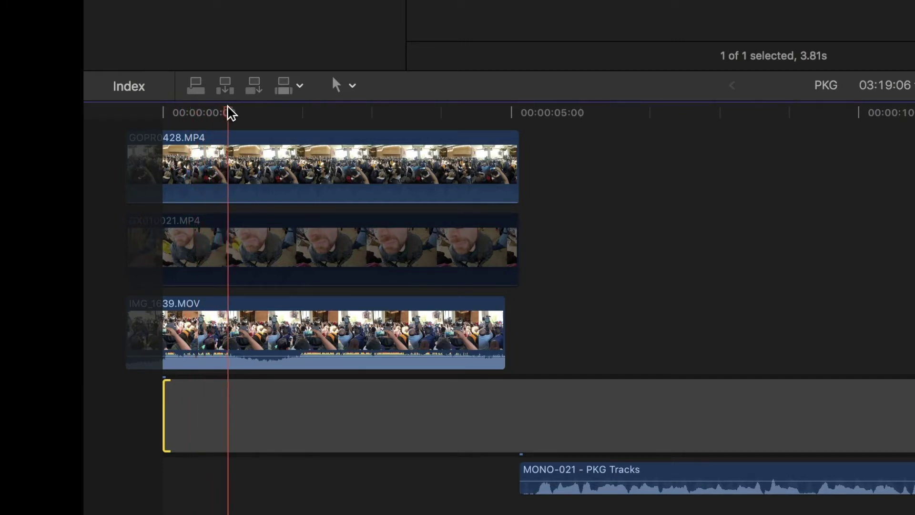
key(space)
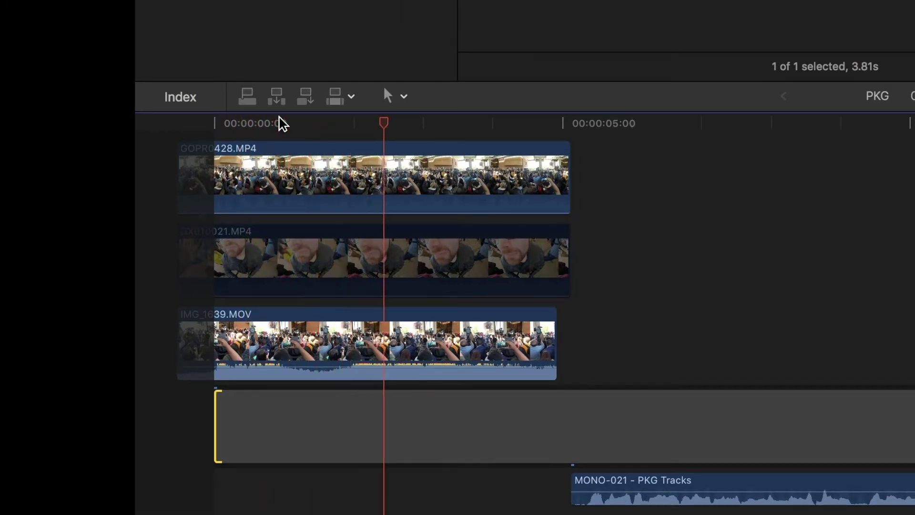
key(space)
drag(213, 425, 178, 426)
drag(200, 115, 175, 116)
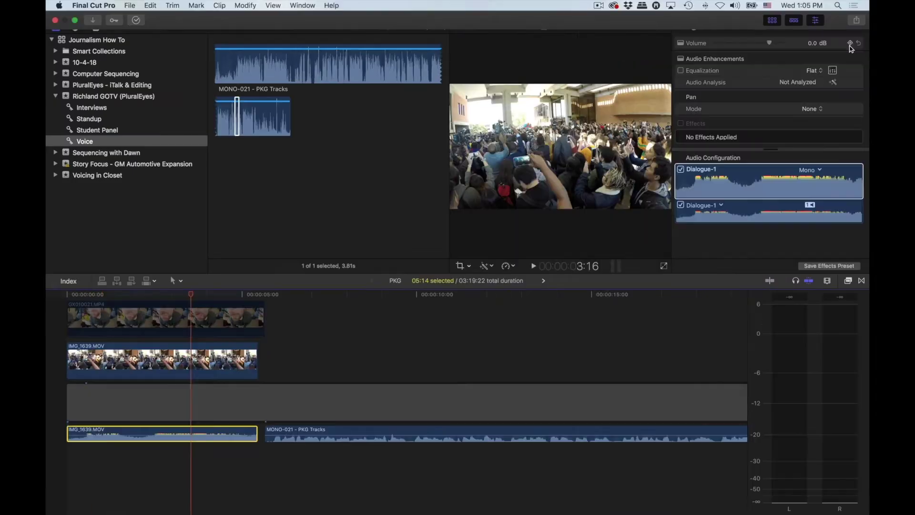
Add two volume keyframes to the detached IMG_1639.MOV audio from 3:16, lower the second to -26.0 dB and shift it slightly later
click(850, 44)
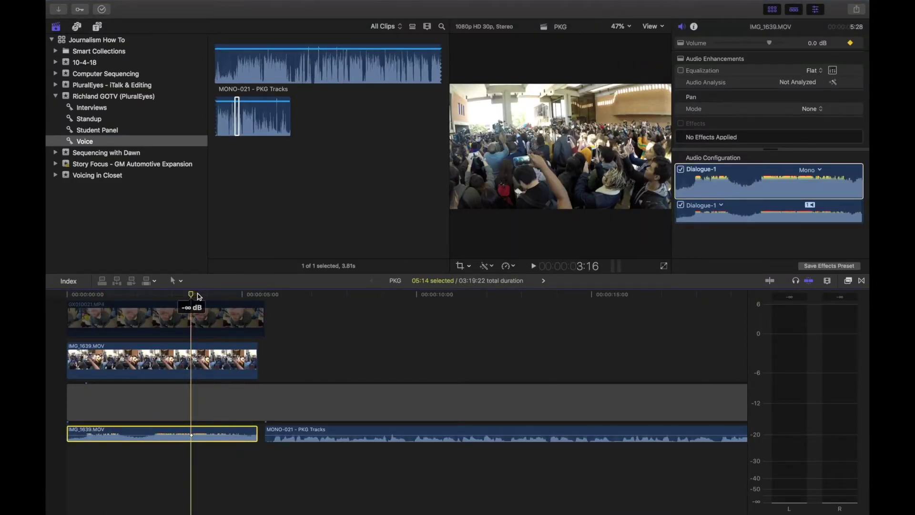
drag(193, 296, 198, 297)
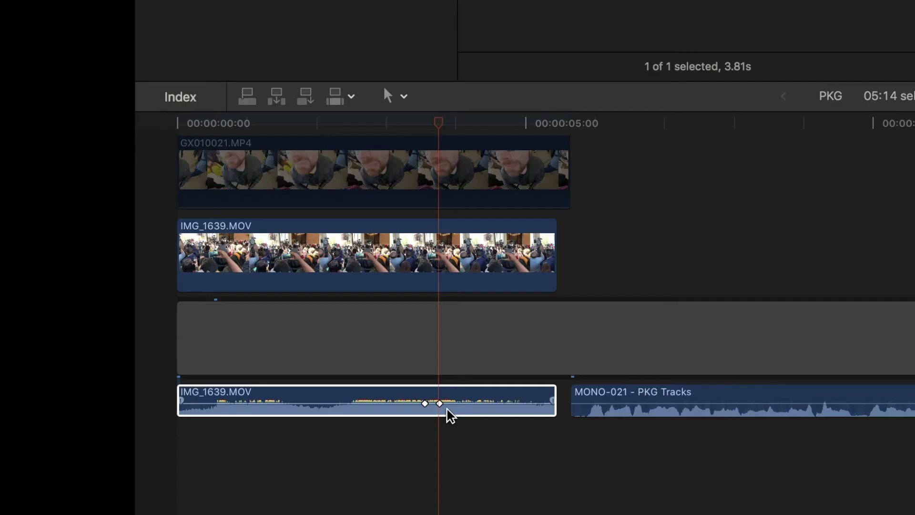
drag(198, 434, 199, 440)
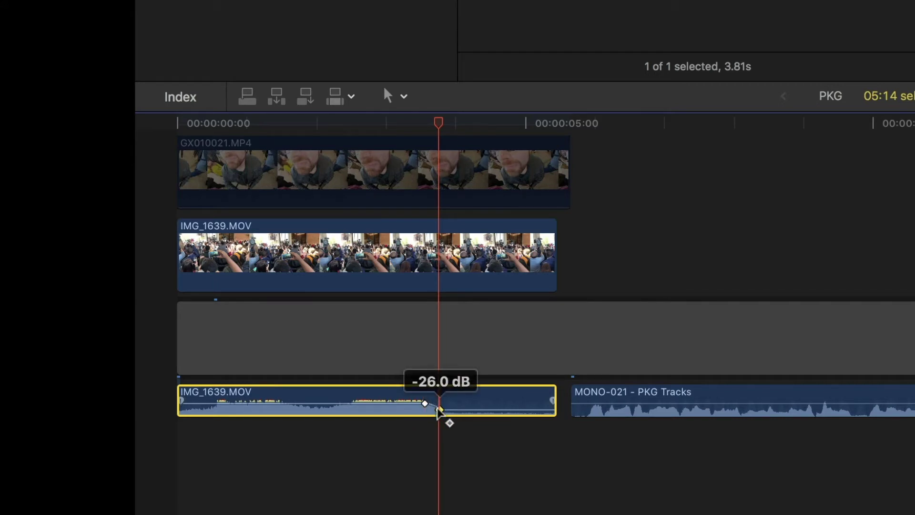
drag(439, 410, 444, 410)
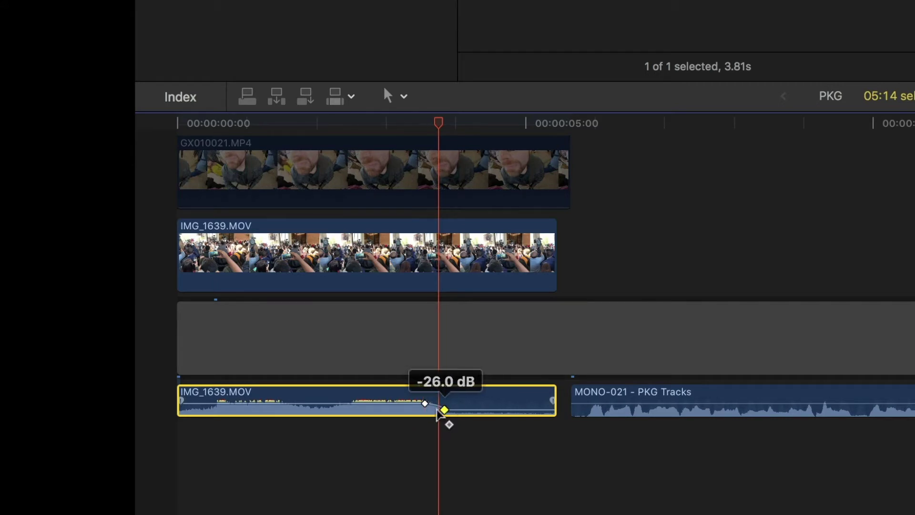
click(349, 451)
Play the opening from the start to check the volume drop in the IMG_1639.MOV audio
key(space)
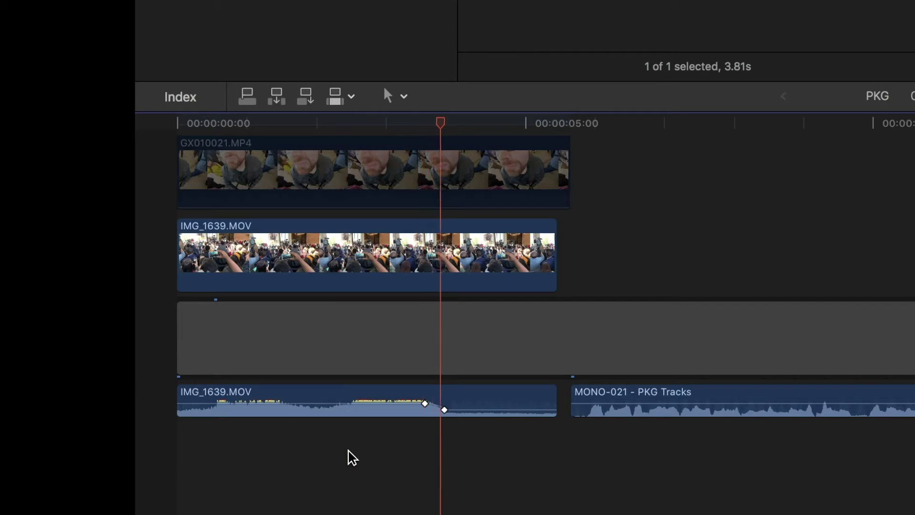
key(space)
click(168, 119)
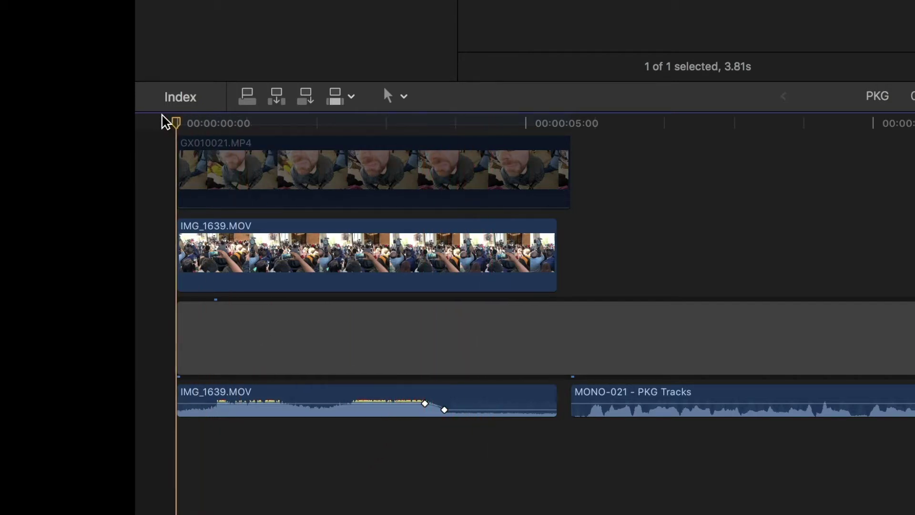
key(space)
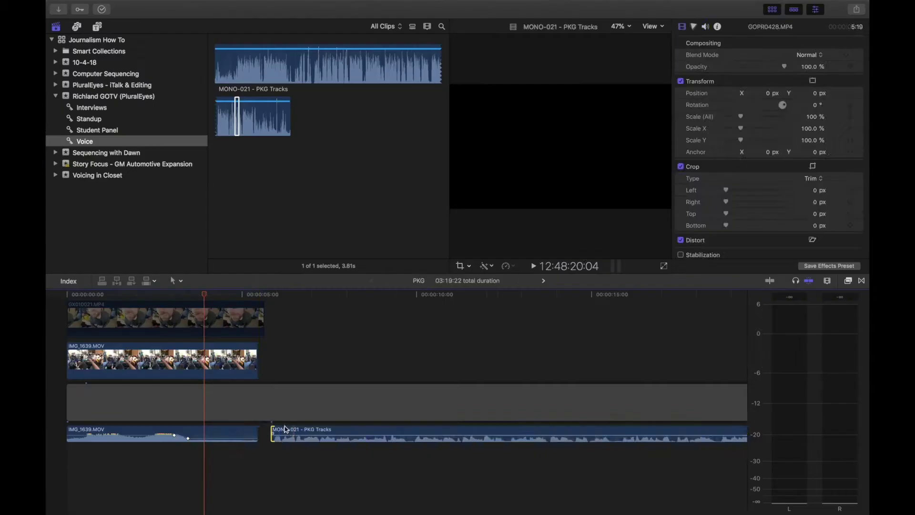
Move the first MONO-021 narration clip earlier to start at the first volume keyframe in the opening IMG_1639.MOV audio, and play it back
drag(614, 400, 465, 381)
click(139, 125)
key(space)
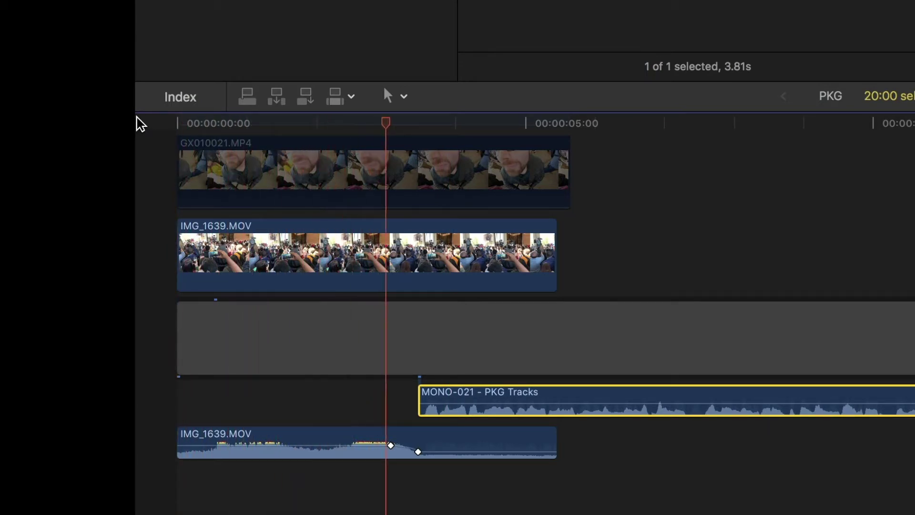
drag(482, 403, 455, 401)
click(304, 390)
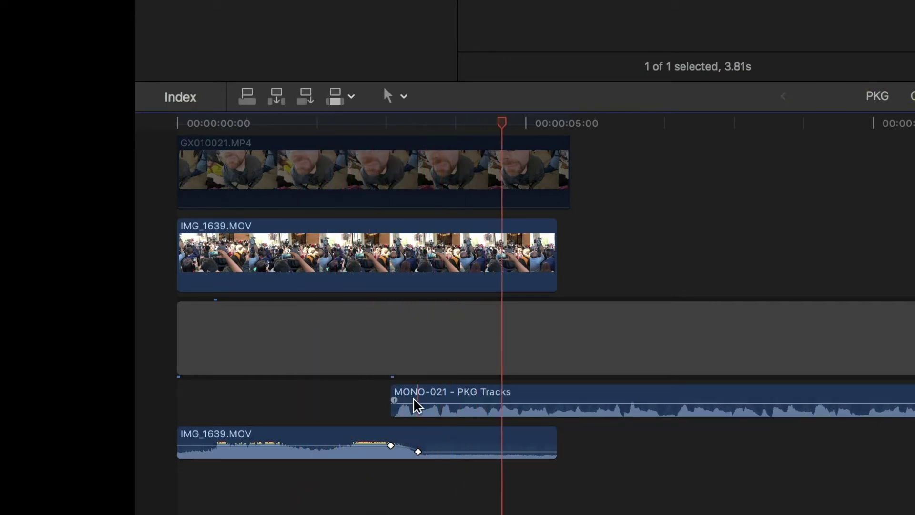
Extend the opening IMG_1639.MOV audio just past the narration's end, play it, and trim the narration's end to 22:22
drag(556, 435, 581, 434)
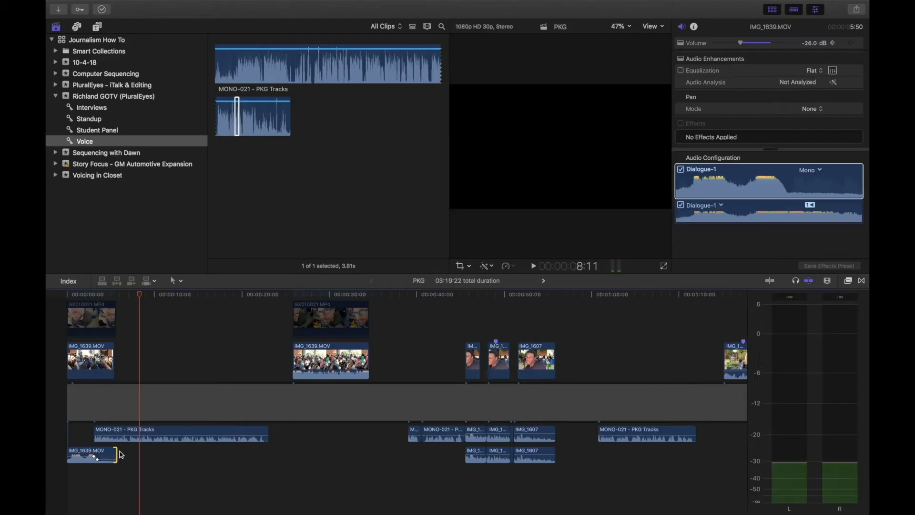
drag(121, 454, 274, 452)
click(245, 337)
key(space)
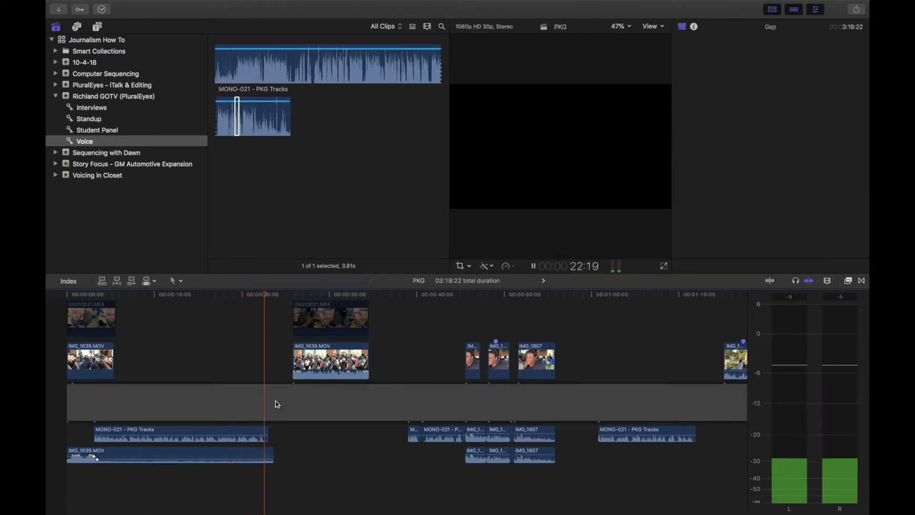
click(267, 432)
click(268, 431)
Fine-tune the level of the second volume keyframe in the opening IMG_1639.MOV audio while playing it under the narration
drag(97, 458, 100, 464)
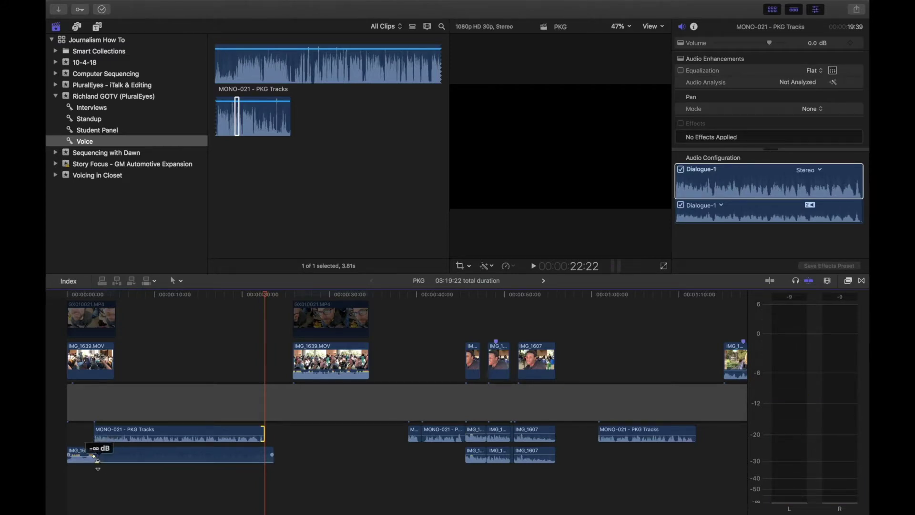
drag(97, 463, 97, 462)
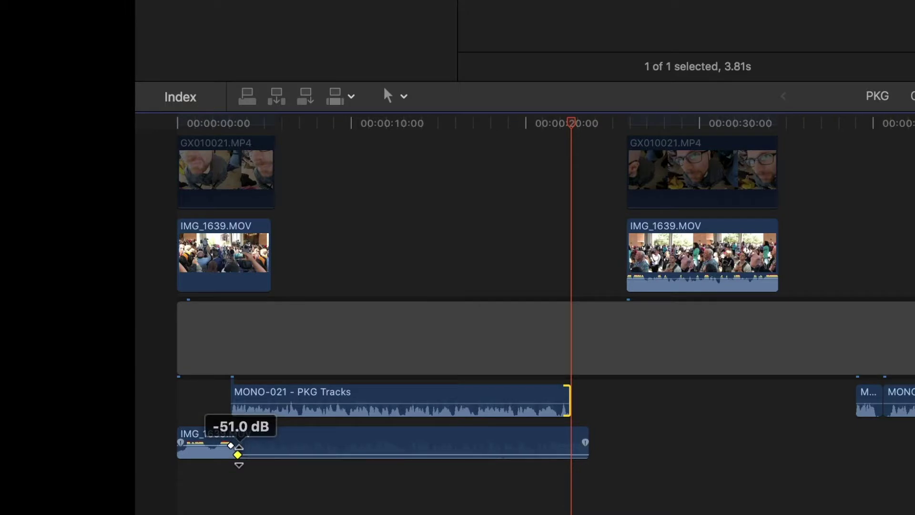
drag(237, 454, 241, 458)
click(358, 251)
key(space)
drag(237, 453, 239, 455)
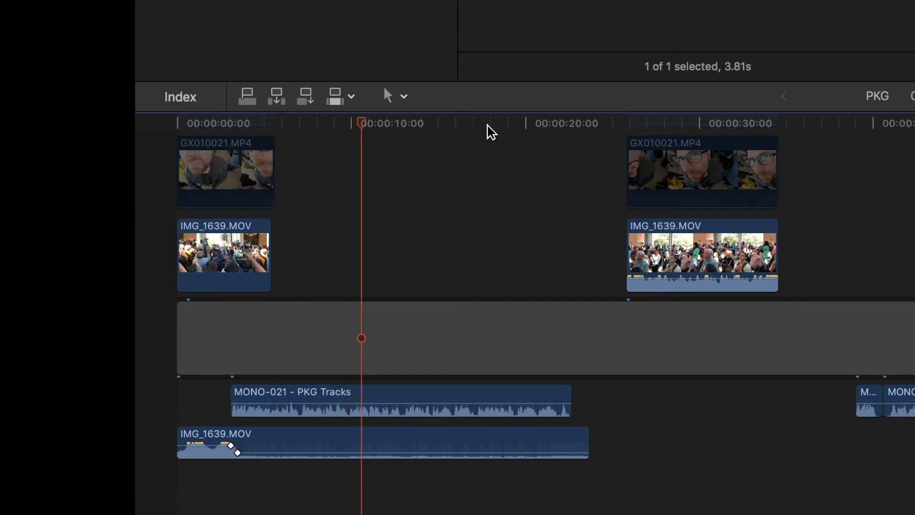
Move the second pair of rally clips to the end of the first narration and detach the audio of its IMG_1639.MOV clip
click(530, 125)
drag(622, 203, 567, 264)
click(571, 262)
right_click(576, 279)
click(634, 249)
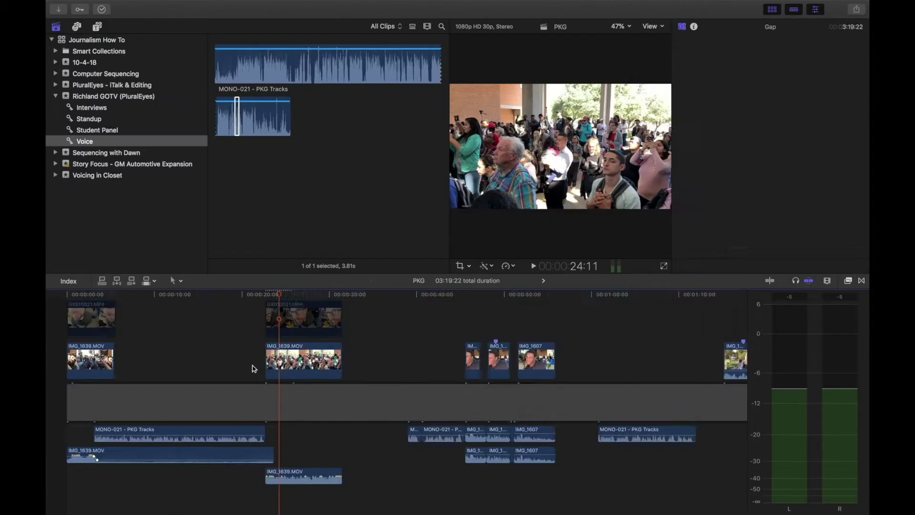
Play the transition from the first narration into the second rally clips to check the overlapping audio
key(super+4)
key(super+equal)
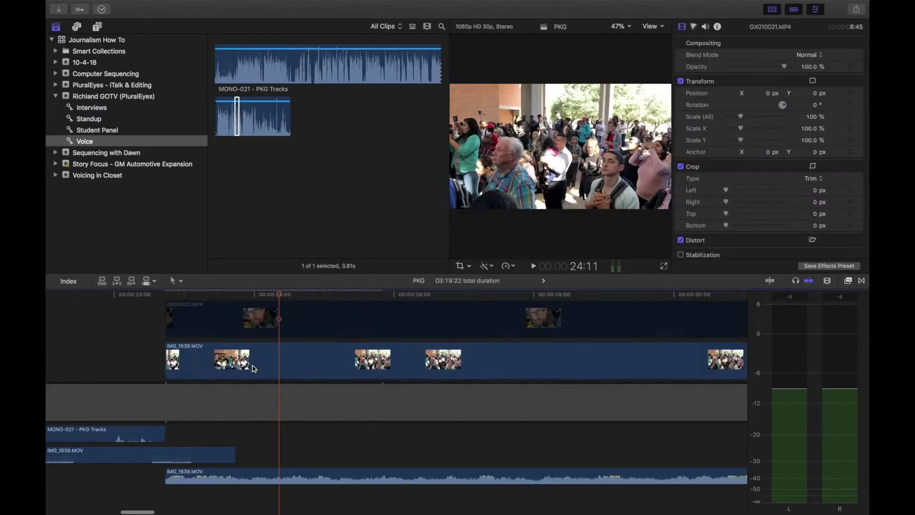
drag(168, 475, 169, 475)
drag(383, 485, 383, 485)
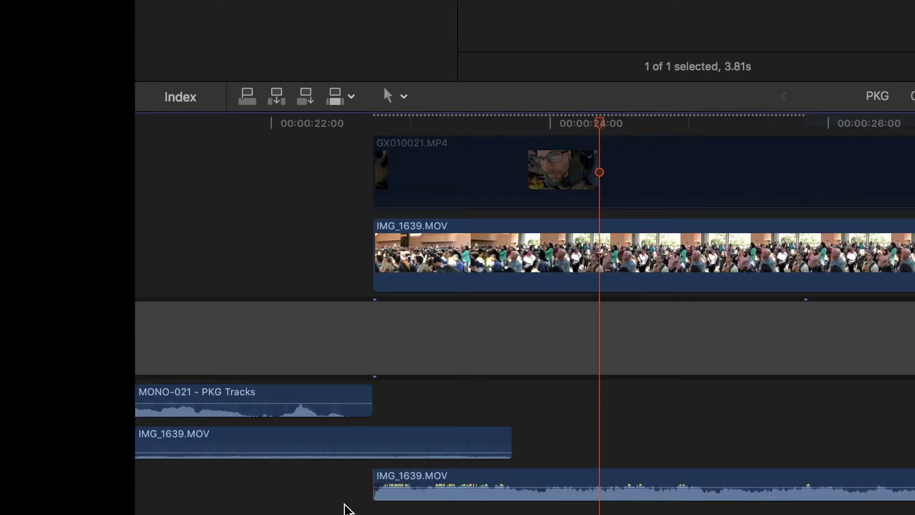
click(306, 501)
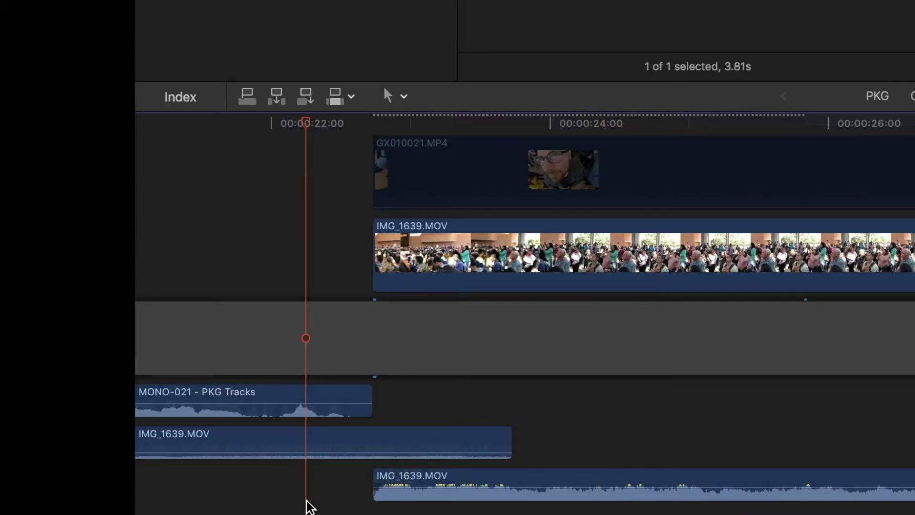
key(space)
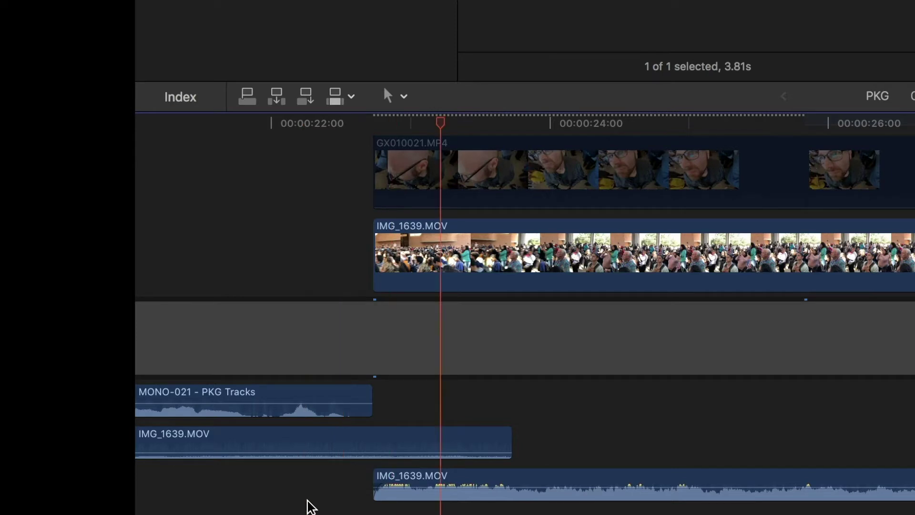
Extend the end of the second IMG_1639.MOV clip's detached audio well past the end of its video
key(super+minus)
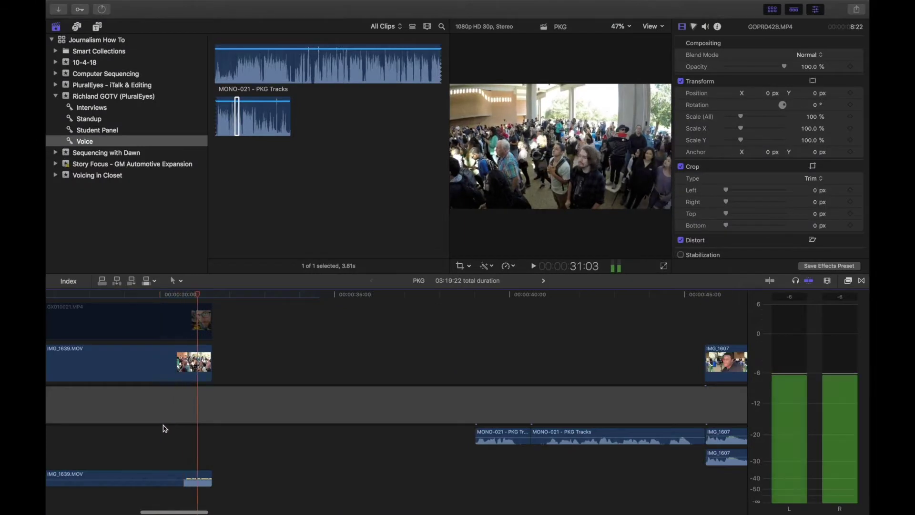
click(162, 479)
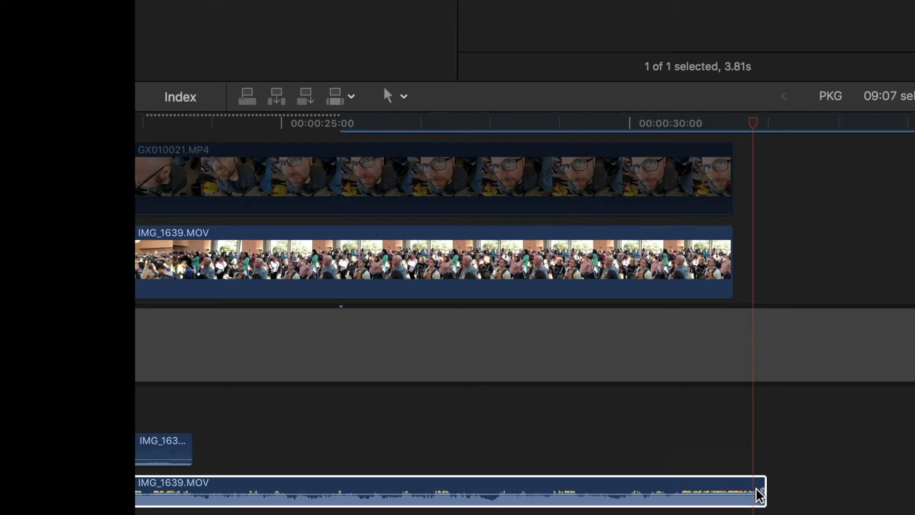
drag(762, 490, 868, 490)
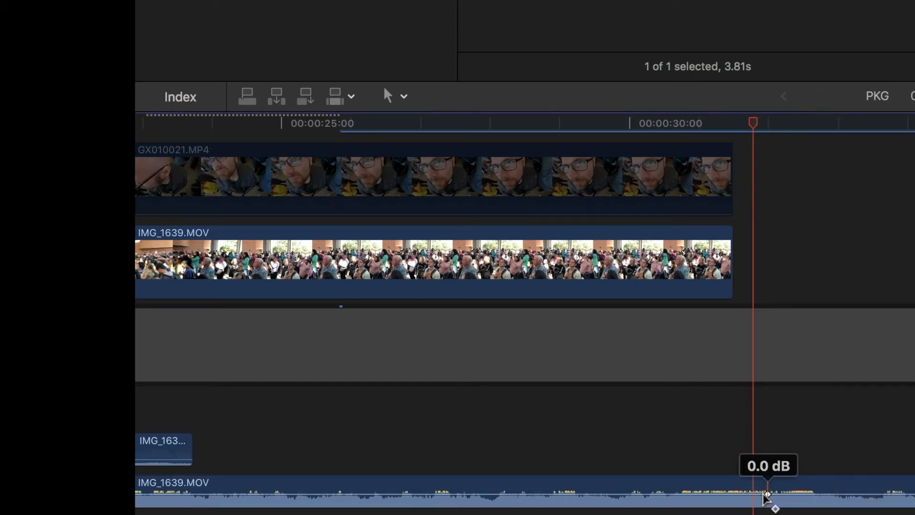
Add two volume keyframes to the second IMG_1639.MOV audio just after its video ends and lower the second one to about -33 dB
drag(766, 494, 753, 494)
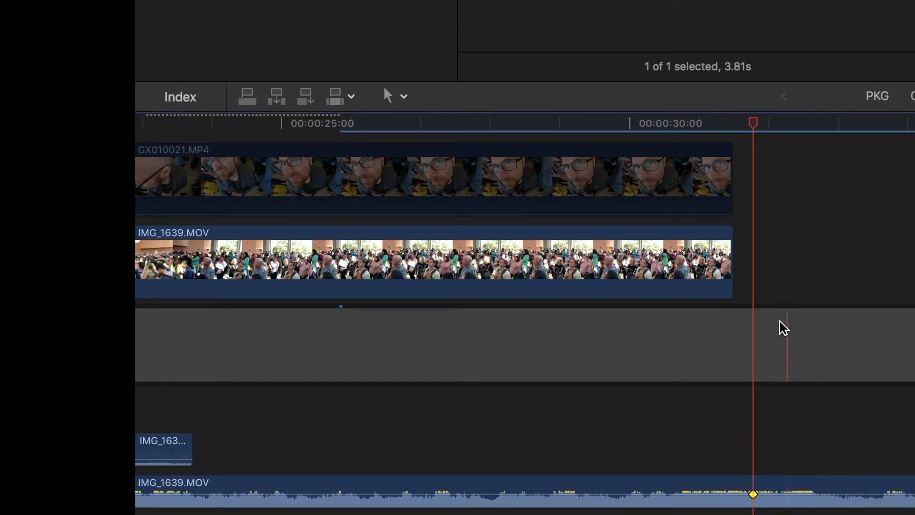
drag(754, 122, 771, 123)
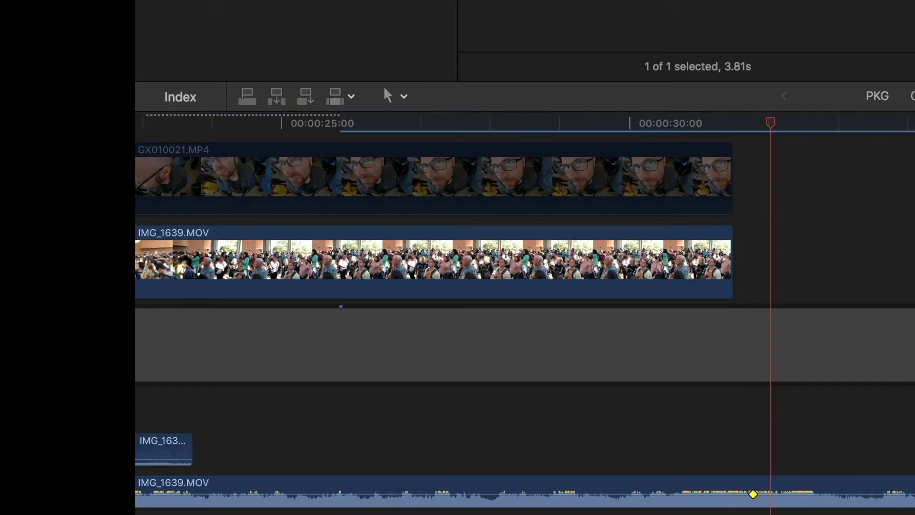
click(772, 494)
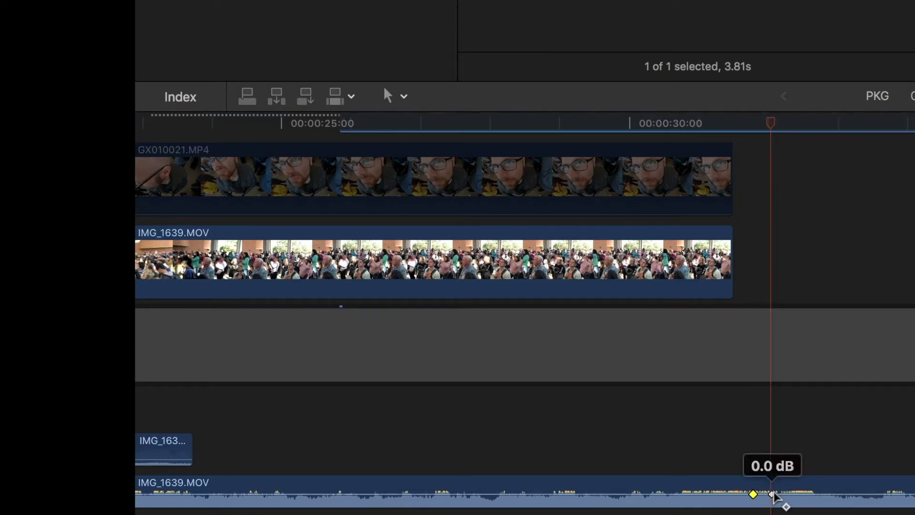
drag(772, 494, 772, 501)
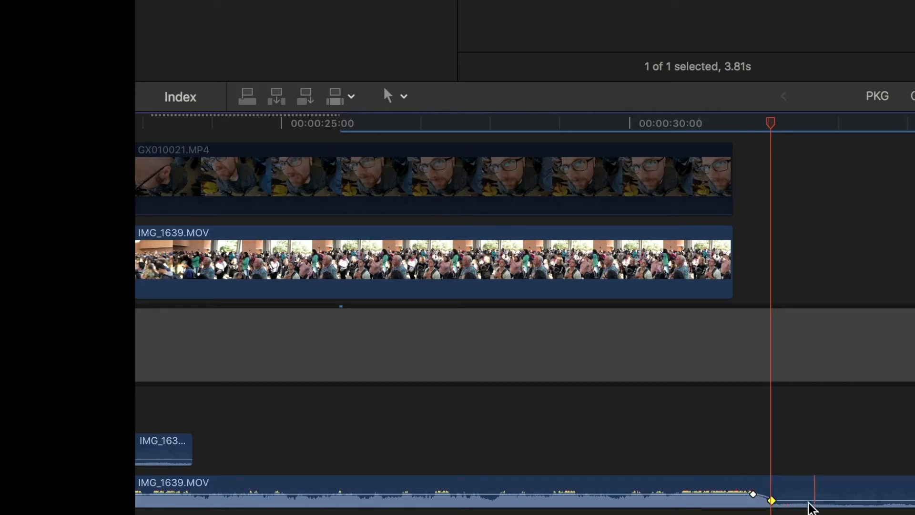
drag(772, 503, 773, 502)
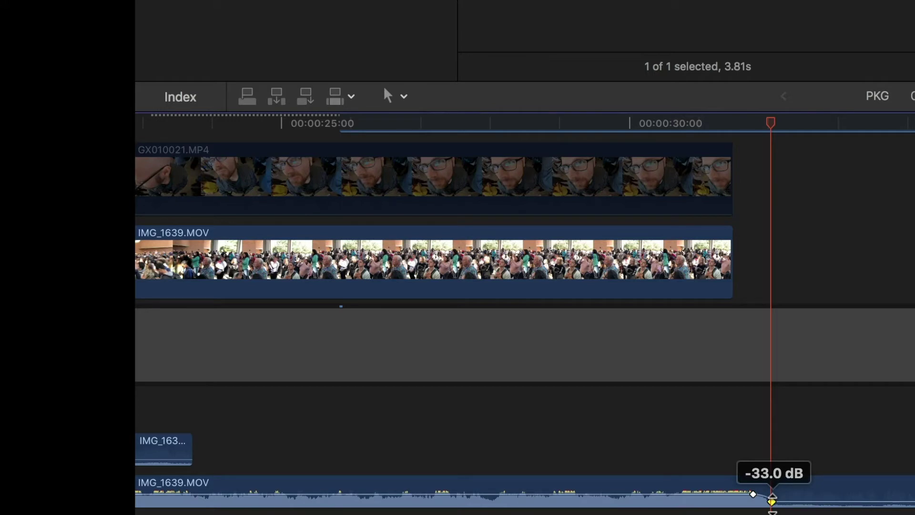
drag(772, 501, 772, 501)
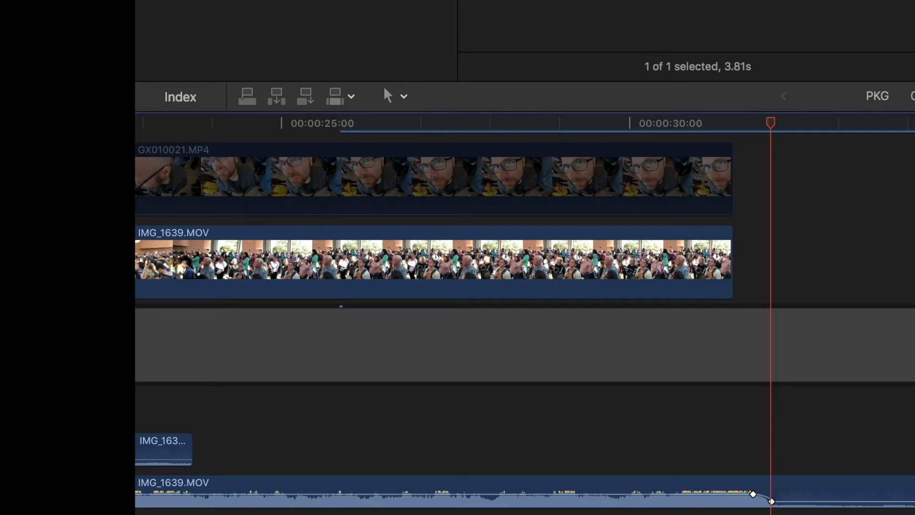
Move the next two MONO-021 narration clips back to the first of these keyframes and set the lowered IMG_1639.MOV audio to -34.0 dB
scroll(908, 403, right, 8)
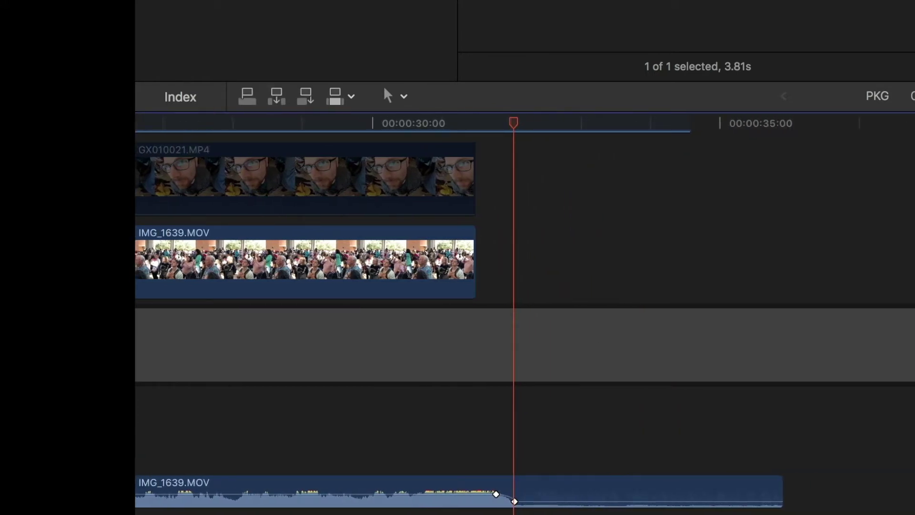
drag(907, 403, 543, 407)
drag(517, 501, 518, 504)
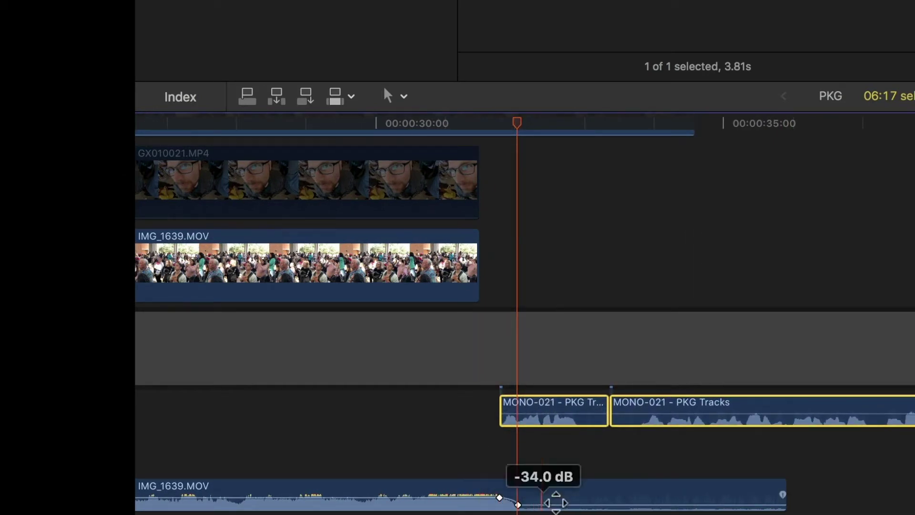
click(432, 425)
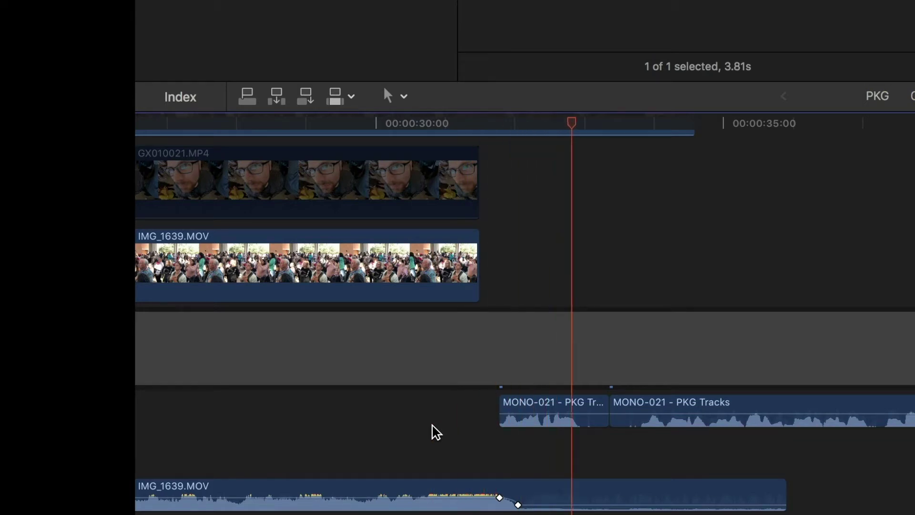
Trim the end of the short narration clip, close the following narration clip up against it, and play the join
drag(608, 402, 582, 398)
click(612, 257)
click(582, 396)
click(560, 305)
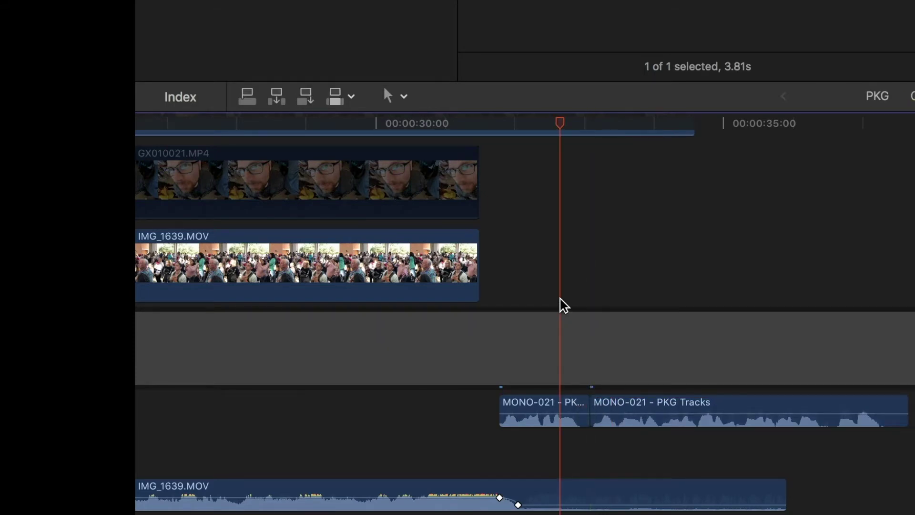
key(super+equal)
drag(782, 401, 737, 402)
click(321, 281)
key(super+minus)
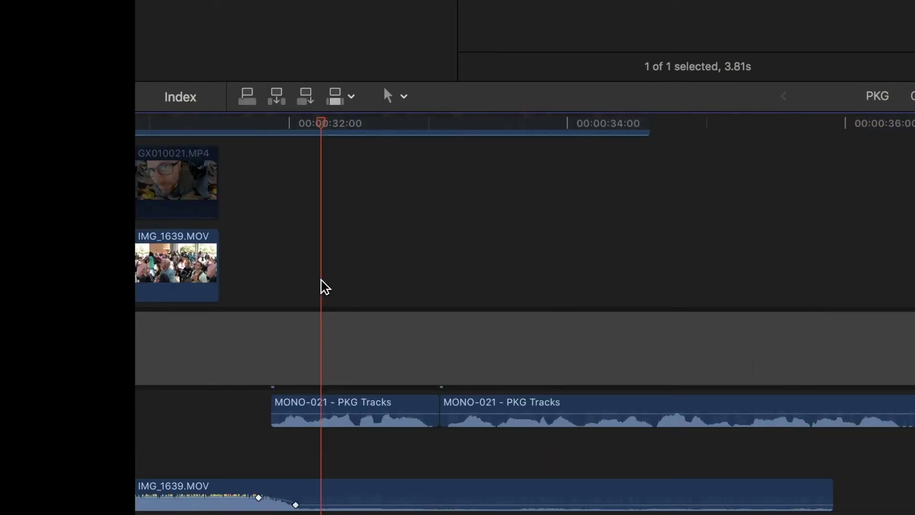
click(185, 391)
key(space)
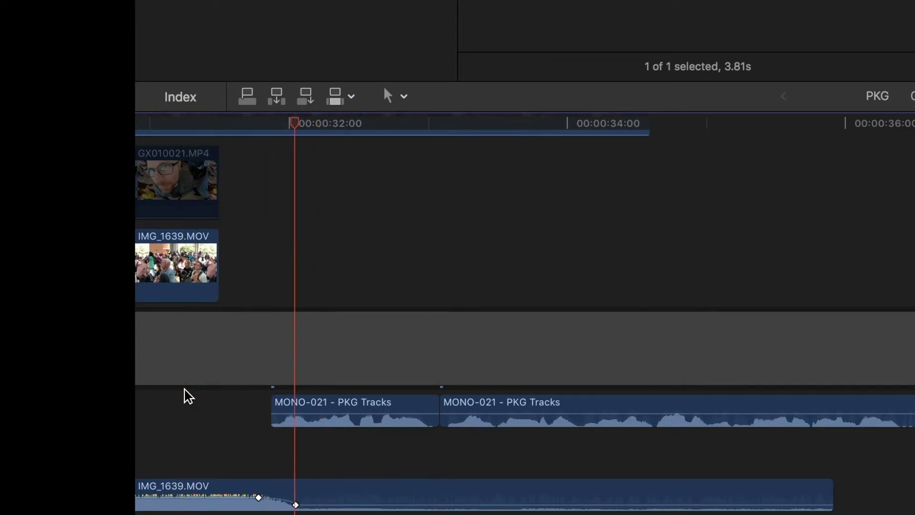
Trim the silence from the start of the longer narration clip, close it up against the short one, and replay the join
click(479, 279)
key(super+equal)
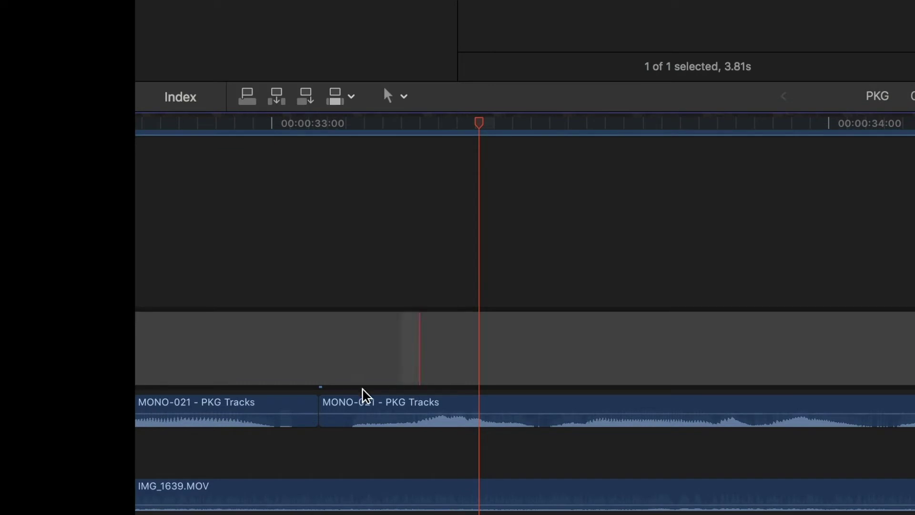
drag(319, 406, 360, 404)
click(248, 255)
key(super+minus)
key(super+minus)
click(177, 252)
key(space)
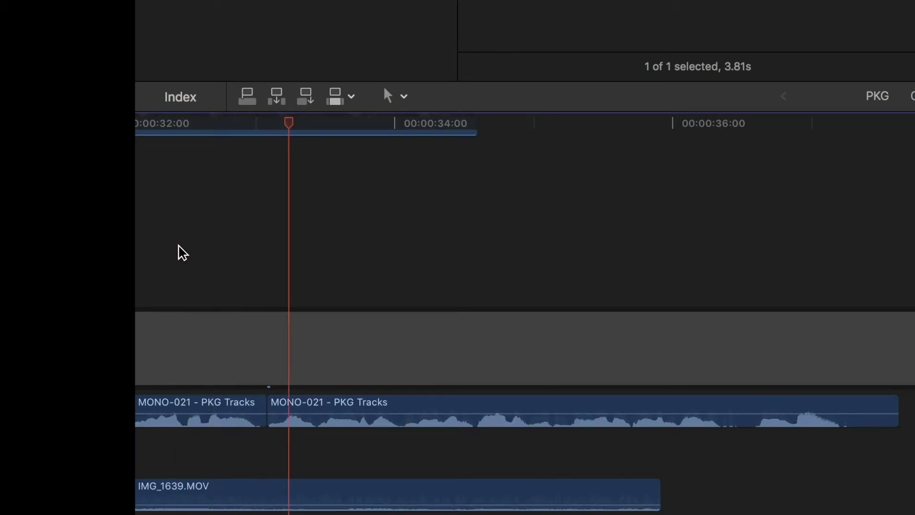
click(179, 247)
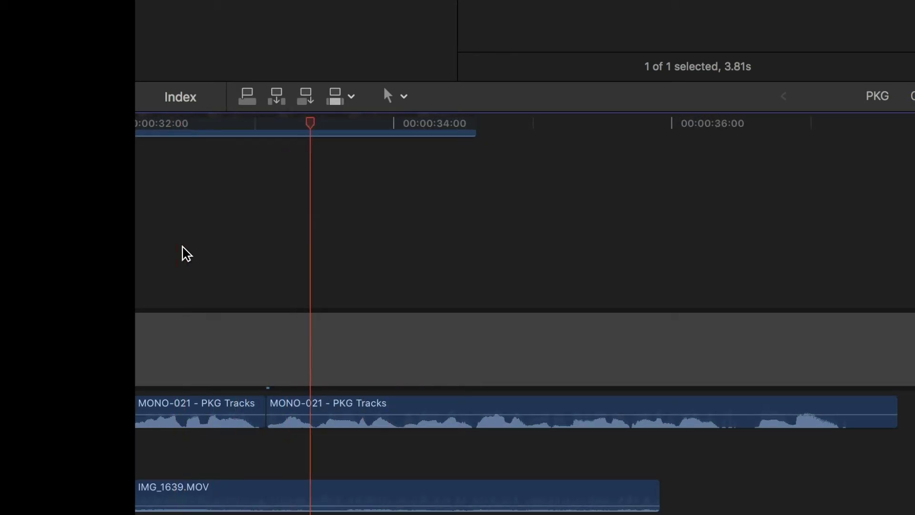
Extend the second IMG_1639.MOV audio to the end of the longer narration clip
key(super+minus)
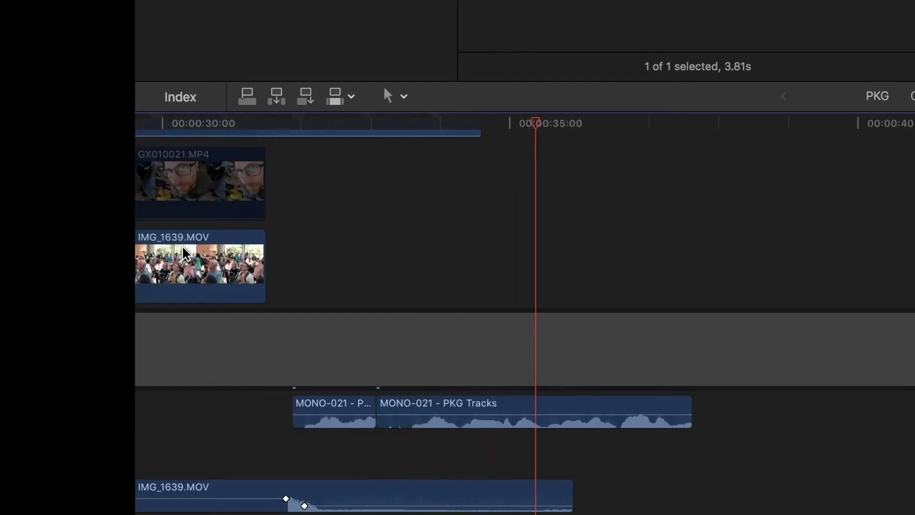
drag(580, 496, 689, 494)
scroll(896, 403, right, 5)
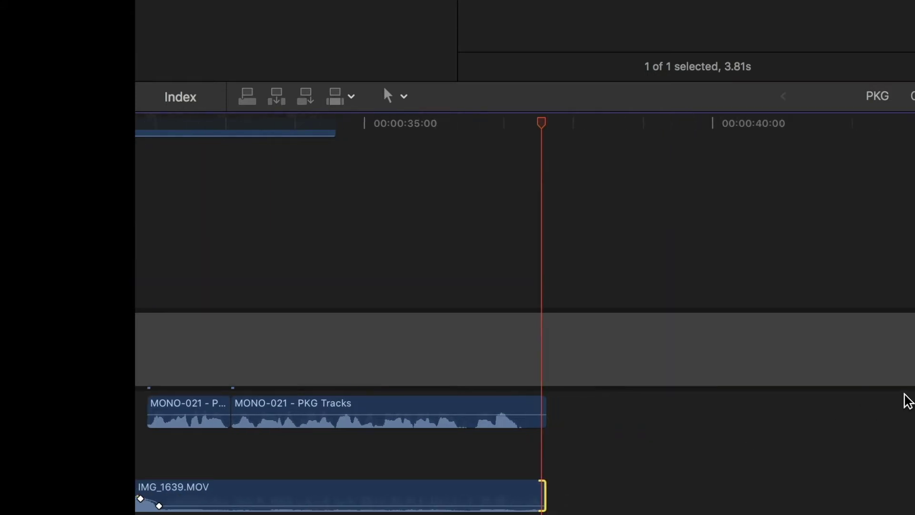
Move the three IMG_1607 interview clips with their audio 8 seconds earlier to the end of the narration
key(super+minus)
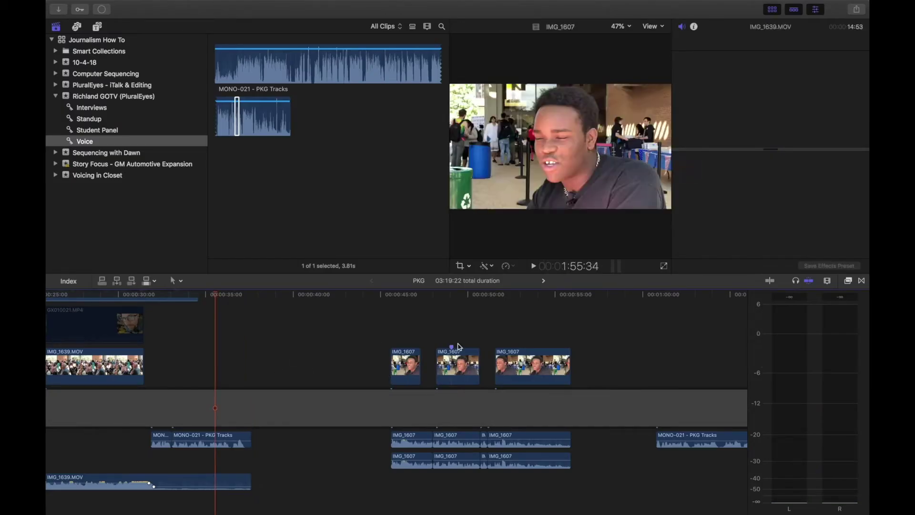
drag(391, 310, 575, 387)
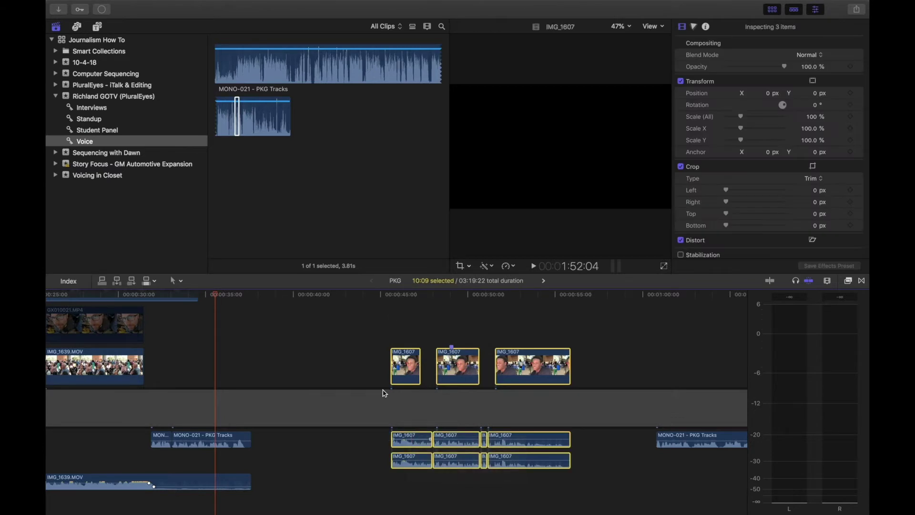
drag(404, 364, 264, 358)
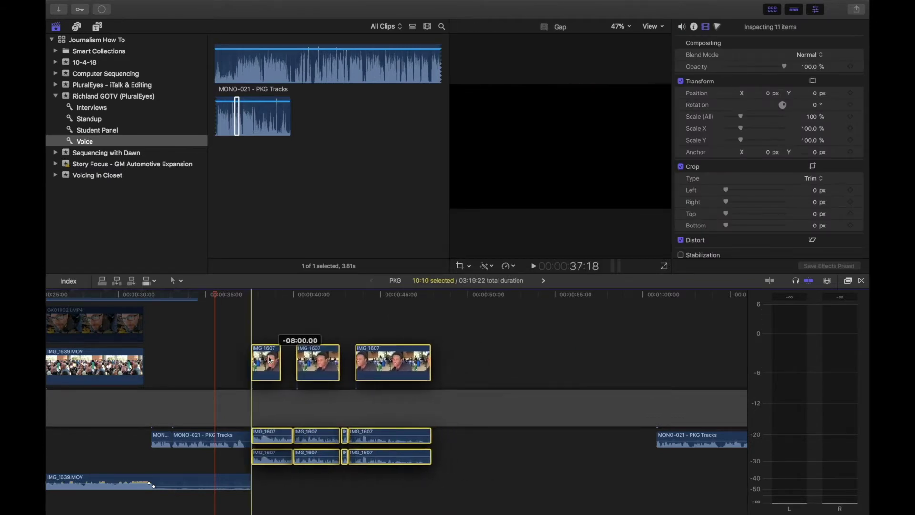
Play the join into the first interview clip, then trim the ends of the narration and the IMG_1639.MOV audio back to 37:12
click(231, 359)
key(super+equal)
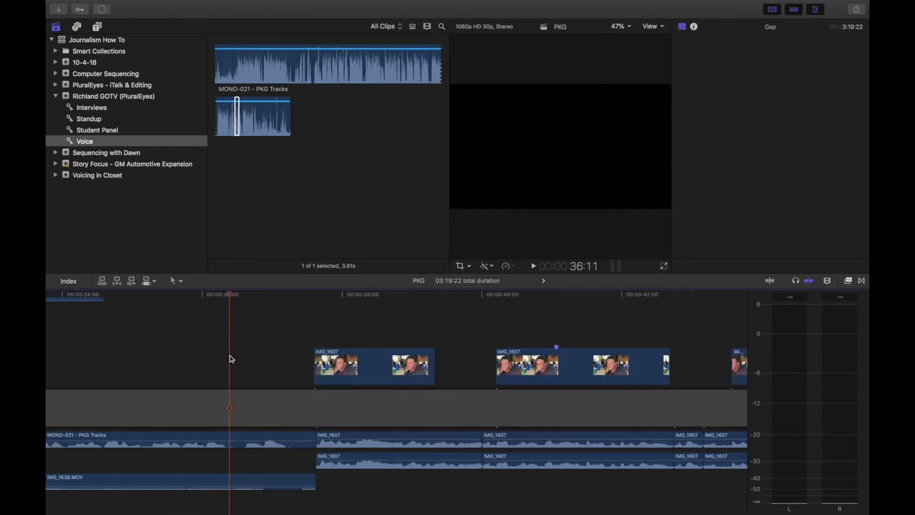
key(space)
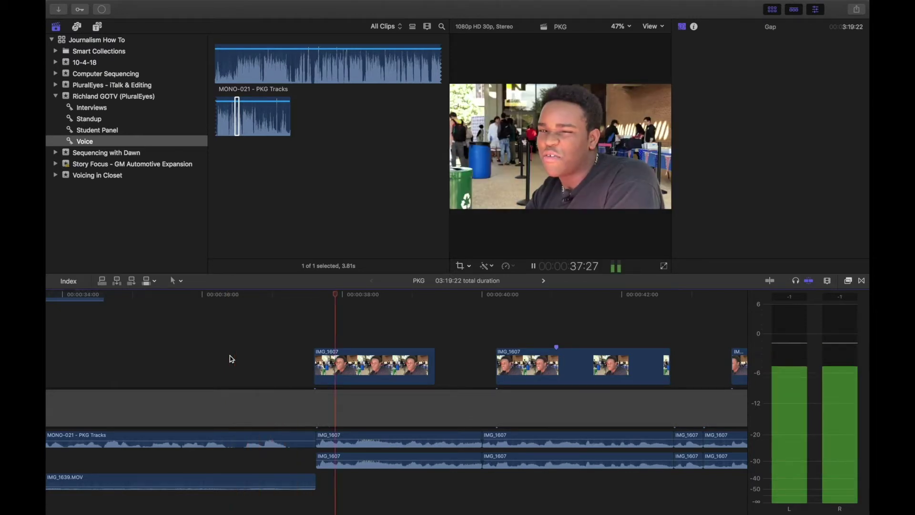
key(space)
click(300, 294)
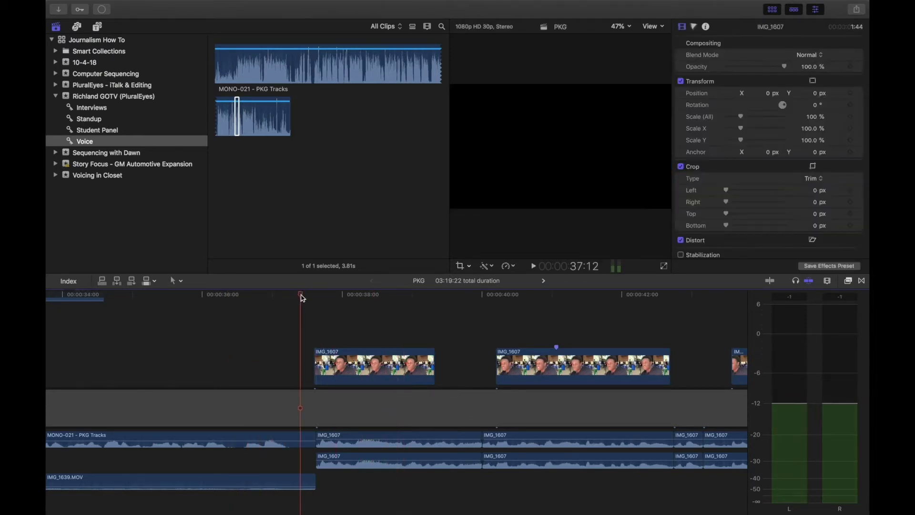
drag(316, 437, 301, 437)
drag(313, 478, 302, 475)
Trim the starts of the first IMG_1607 interview clip and its two audio clips to the first spoken word at about 37:19
click(312, 441)
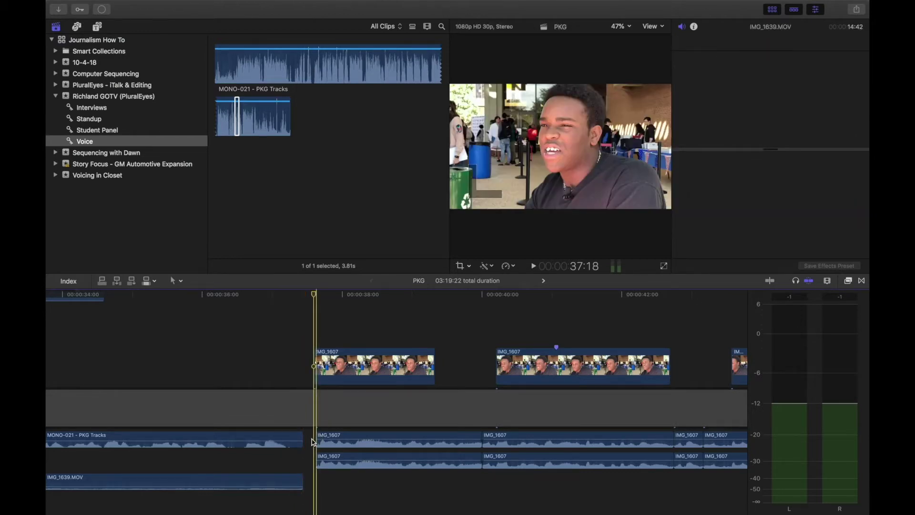
key(cmd+=)
click(336, 296)
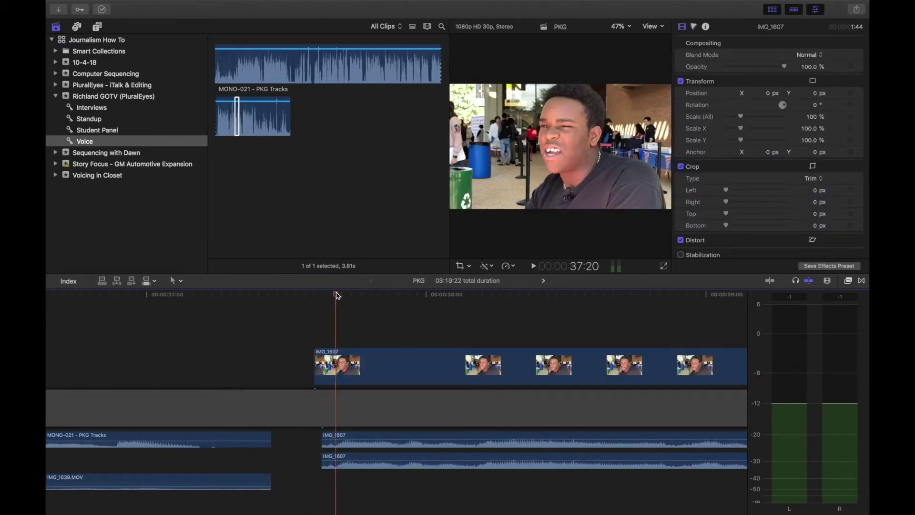
key(space)
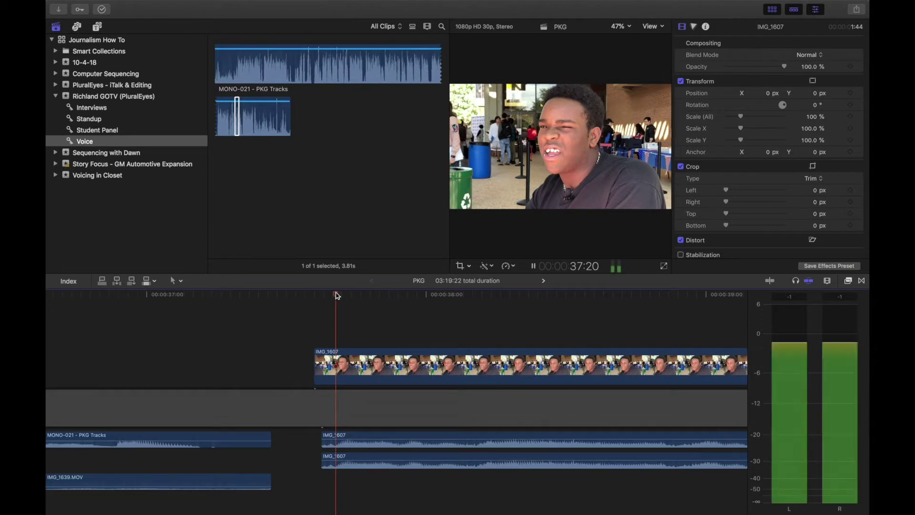
click(332, 295)
key(space)
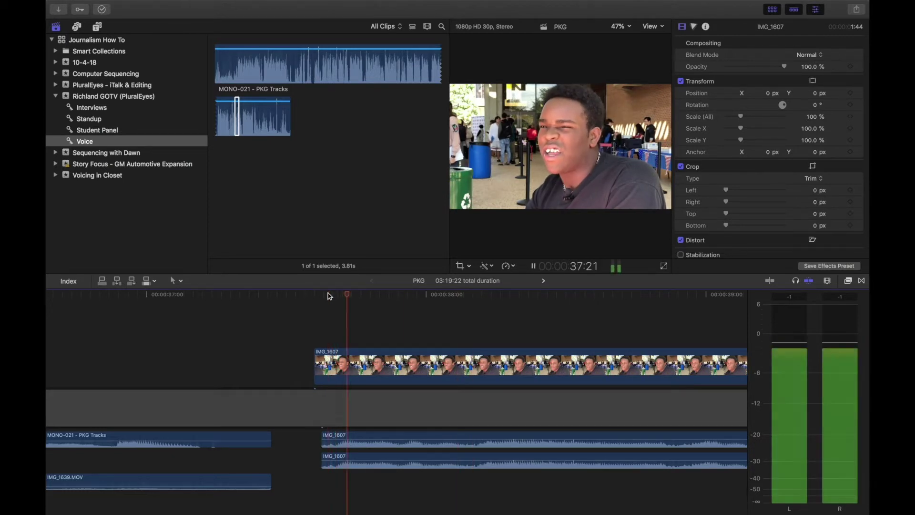
click(328, 296)
drag(323, 436, 328, 436)
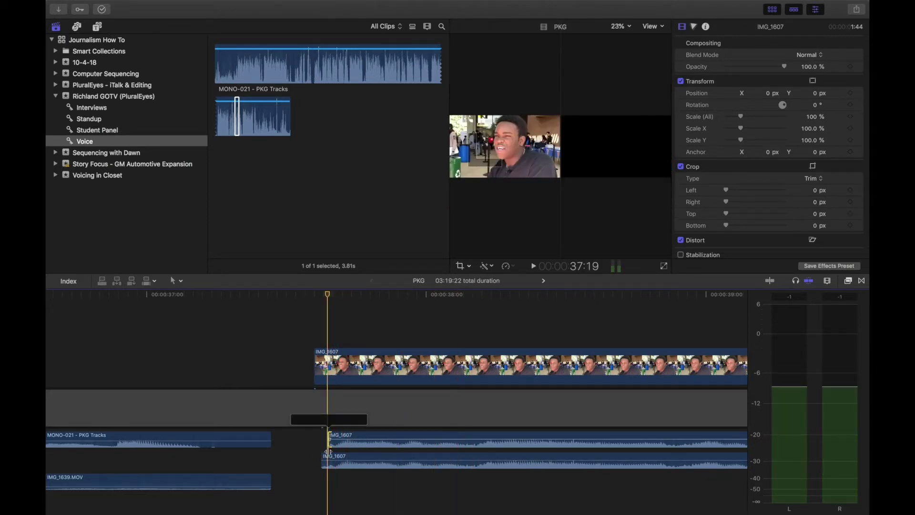
click(325, 439)
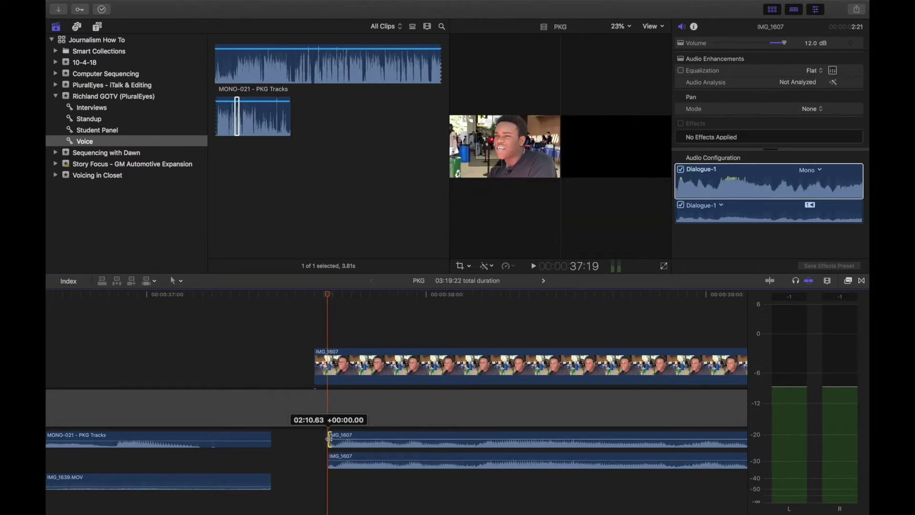
click(326, 438)
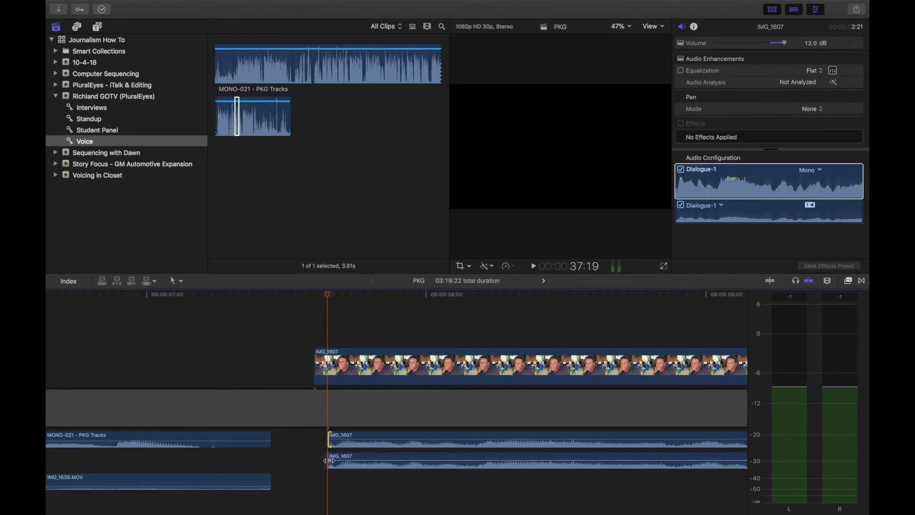
drag(328, 460, 331, 460)
drag(319, 378, 343, 367)
Move the three IMG_1607 interview clips with all their audio earlier to close the gap after the narration
key(super+minus)
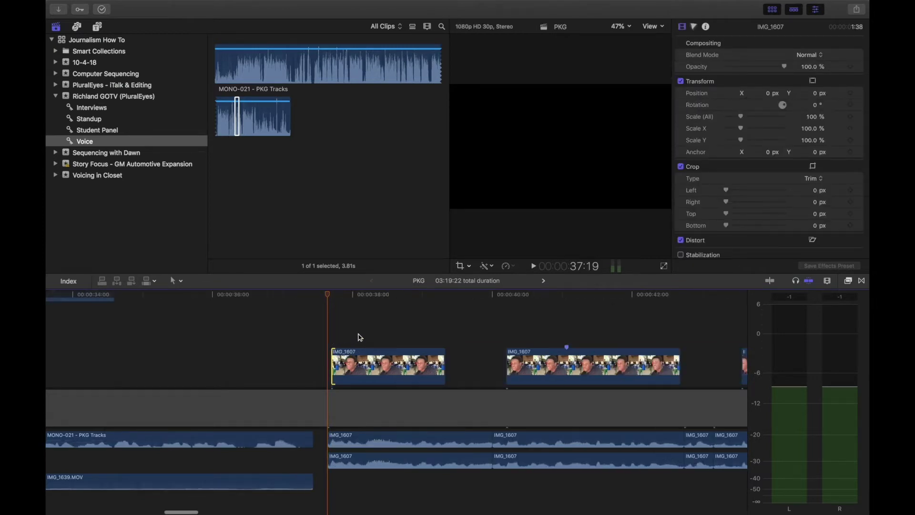
key(super+minus)
drag(358, 333, 599, 381)
drag(557, 489, 351, 439)
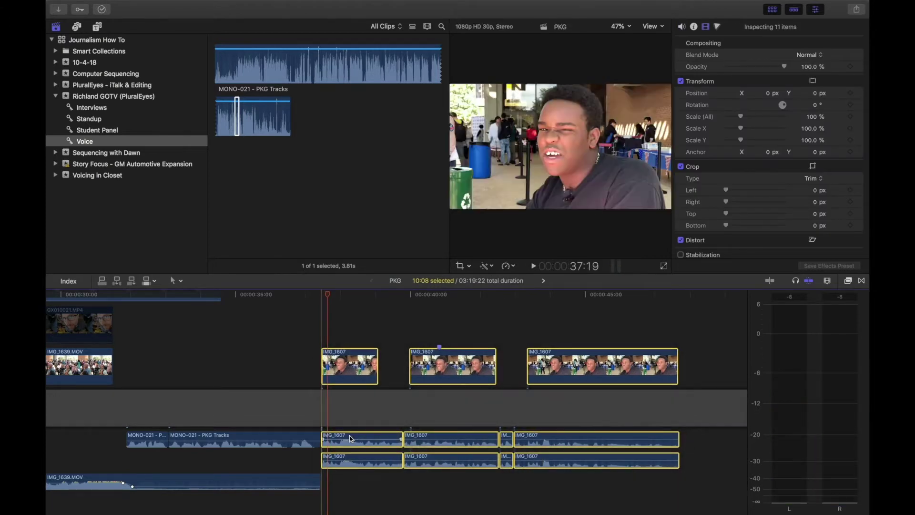
Play the join from the narration into the interview and continue through the IMG_1607 clips
click(282, 357)
key(space)
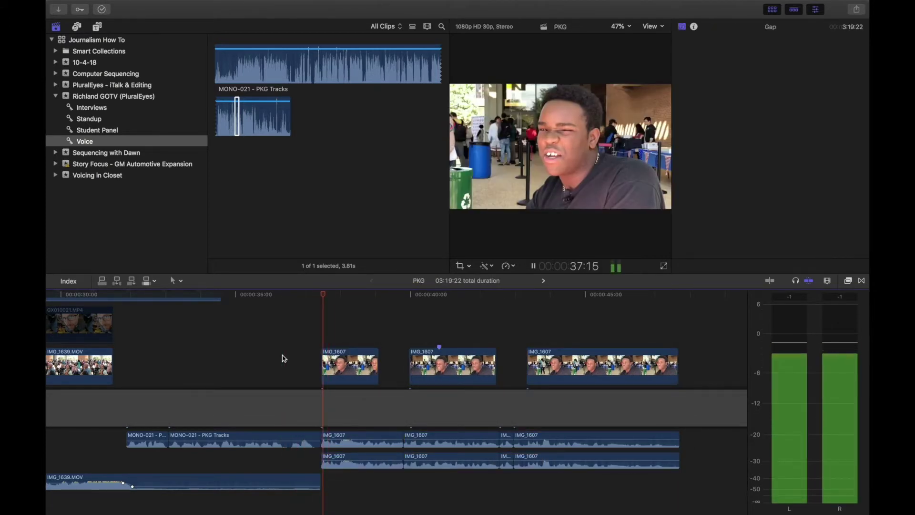
click(273, 358)
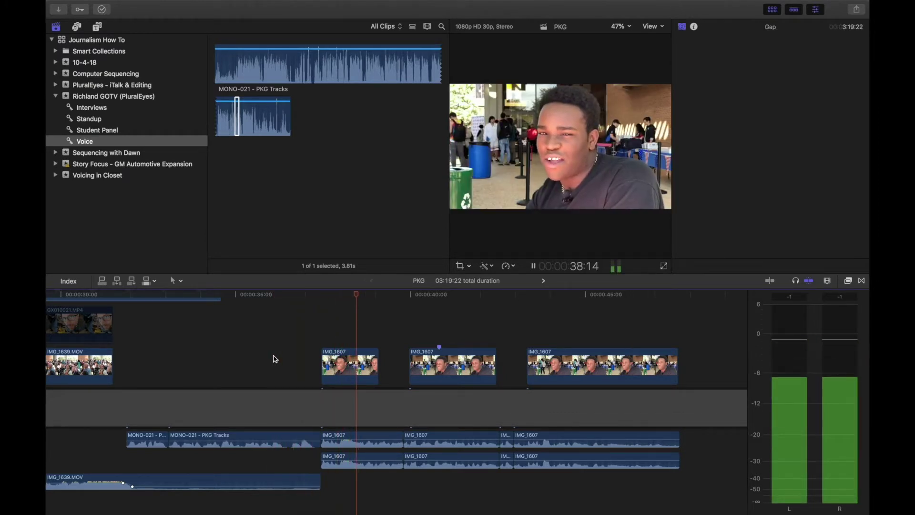
key(space)
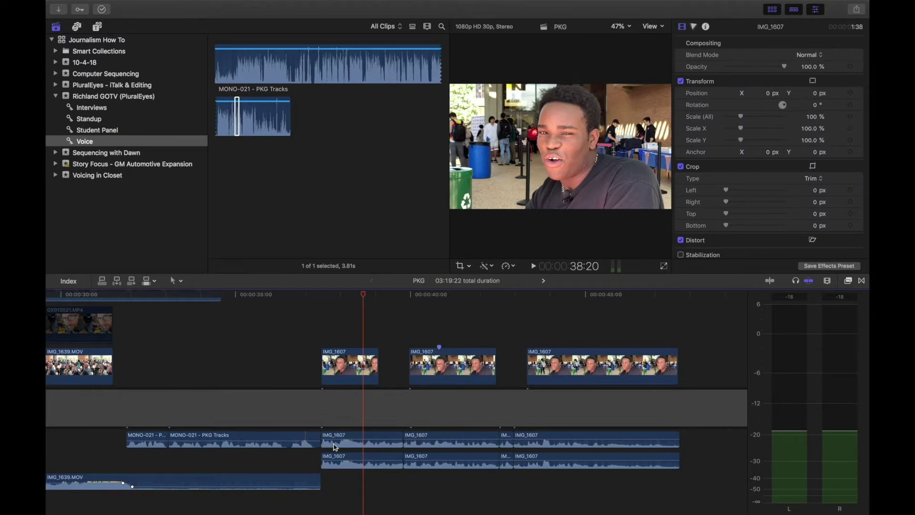
click(274, 326)
key(space)
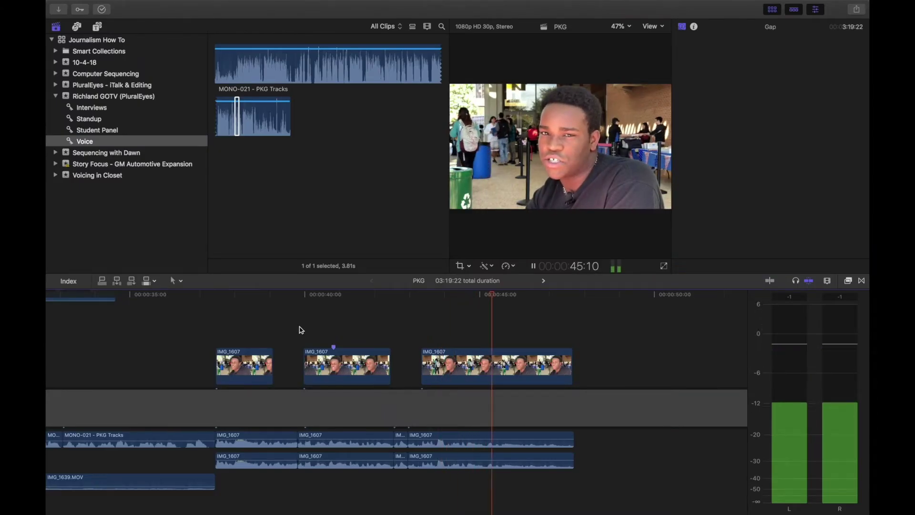
key(space)
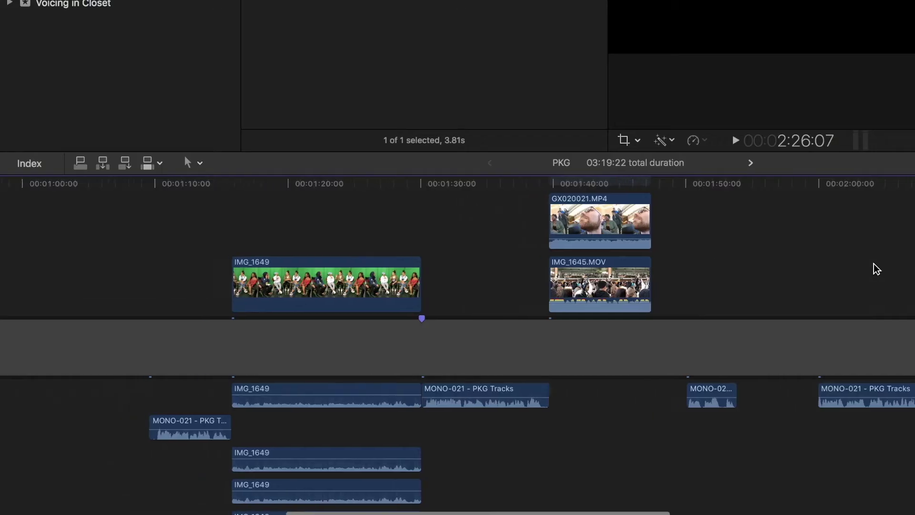
Move the IMG_1649 panel clip with the surrounding narration, the rally clips and all following clips about 21 seconds earlier toward the interview
scroll(453, 403, left, 3)
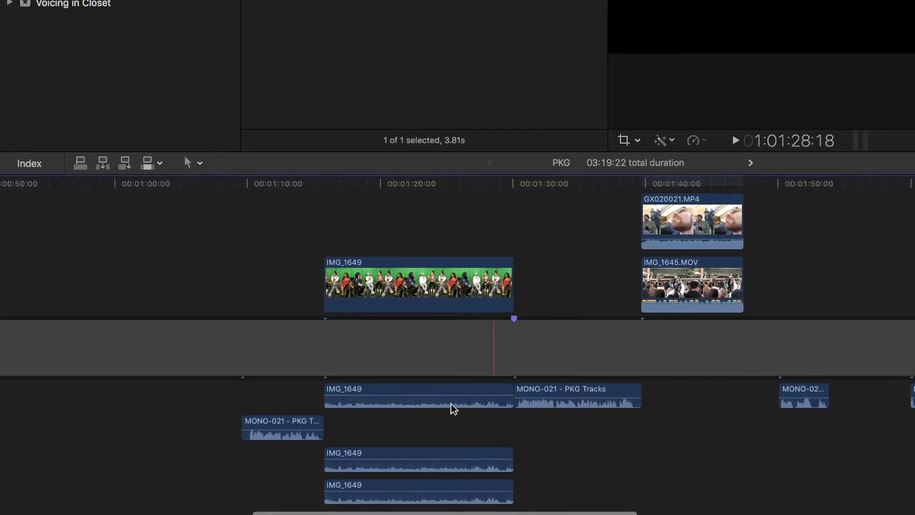
scroll(546, 419, down, 2)
drag(913, 462, 242, 341)
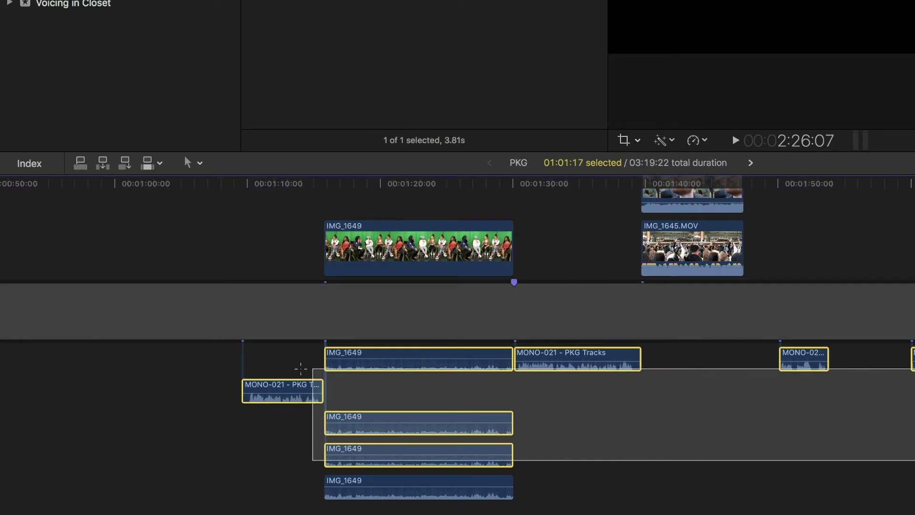
super+click(408, 262)
scroll(511, 241, up, 5)
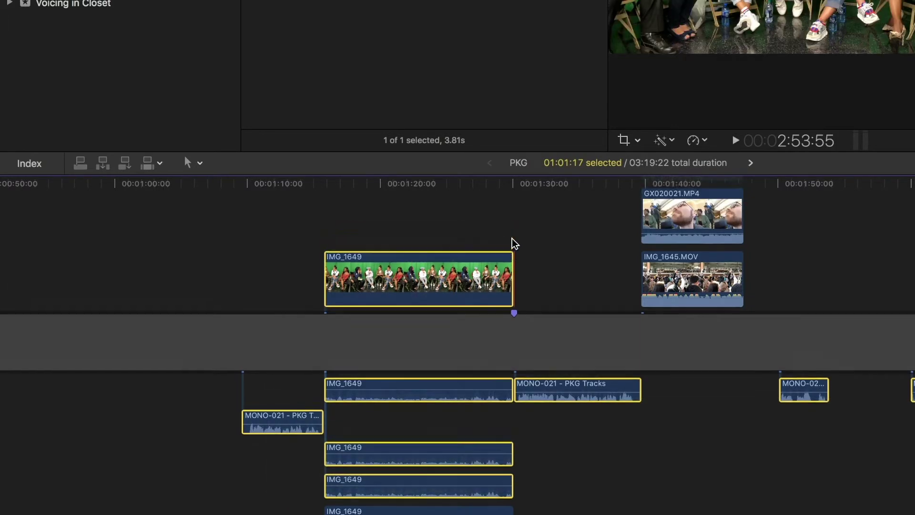
scroll(594, 298, right, 2)
scroll(535, 278, left, 10)
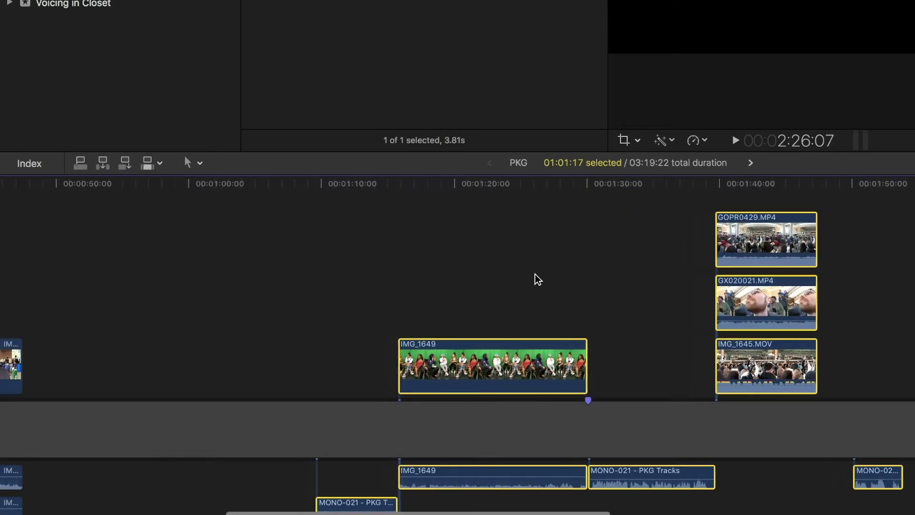
scroll(535, 278, down, 2)
drag(694, 332, 423, 327)
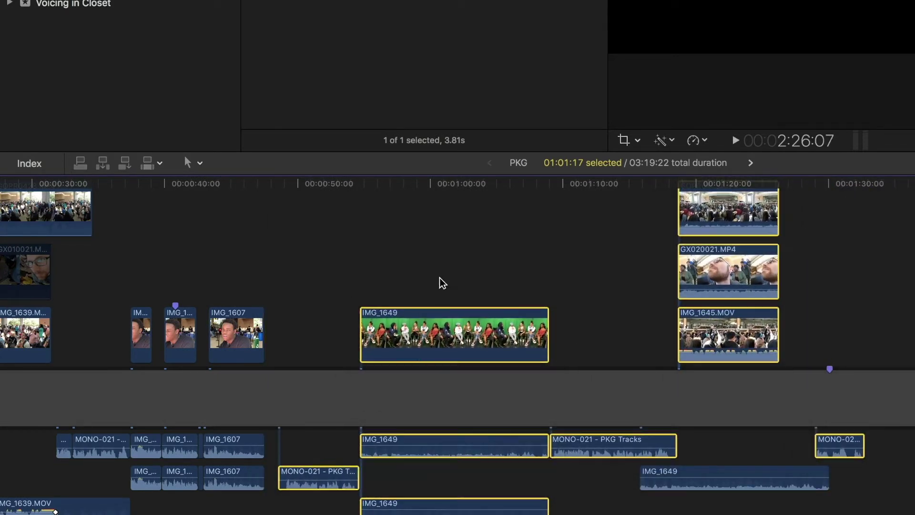
click(439, 281)
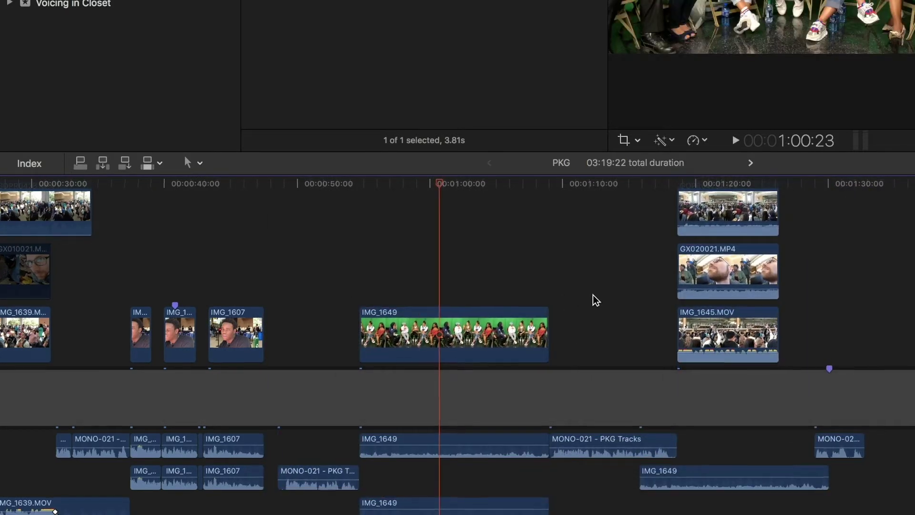
Trim the silence from the start of the next narration clip, close it up against the interview's end, and play the join
scroll(595, 301, down, 2)
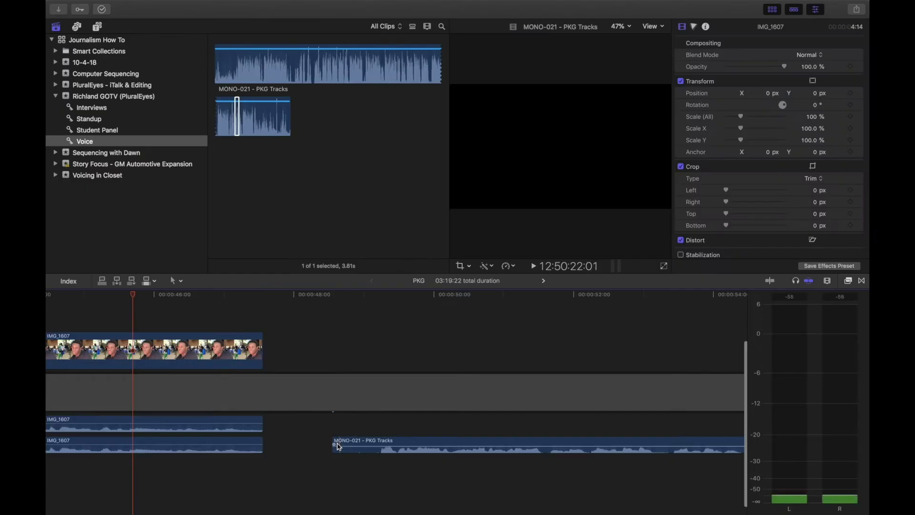
drag(333, 465, 287, 424)
click(184, 320)
key(space)
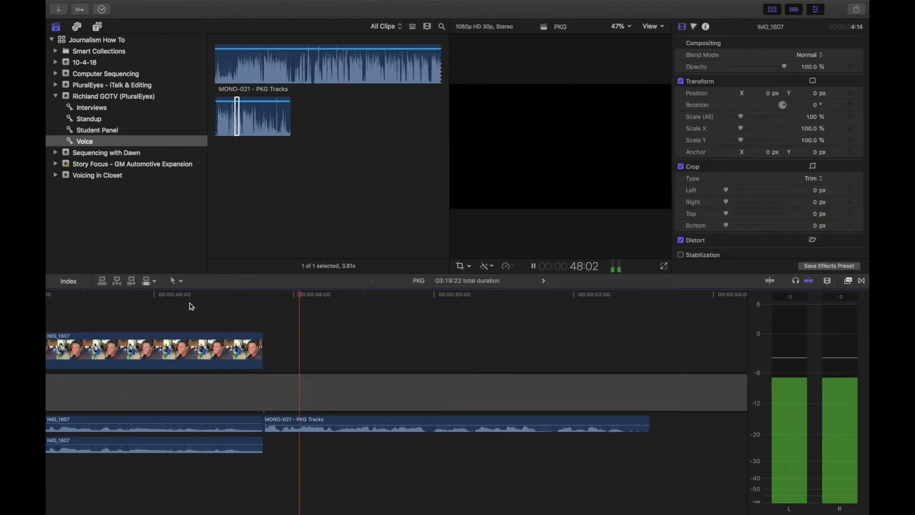
Shift the narration slightly later after the interview, replay the join, and try extending its start back to the interview's end
drag(292, 424, 293, 424)
click(214, 307)
key(space)
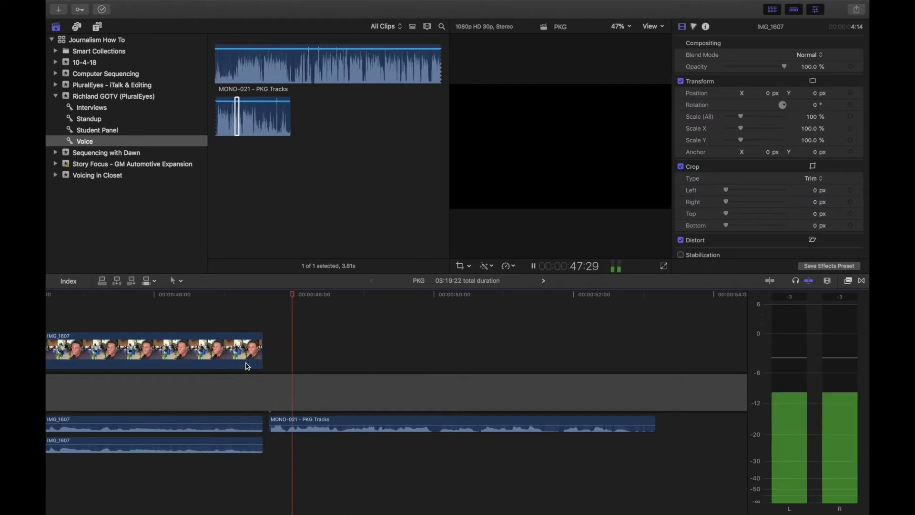
drag(270, 427, 265, 421)
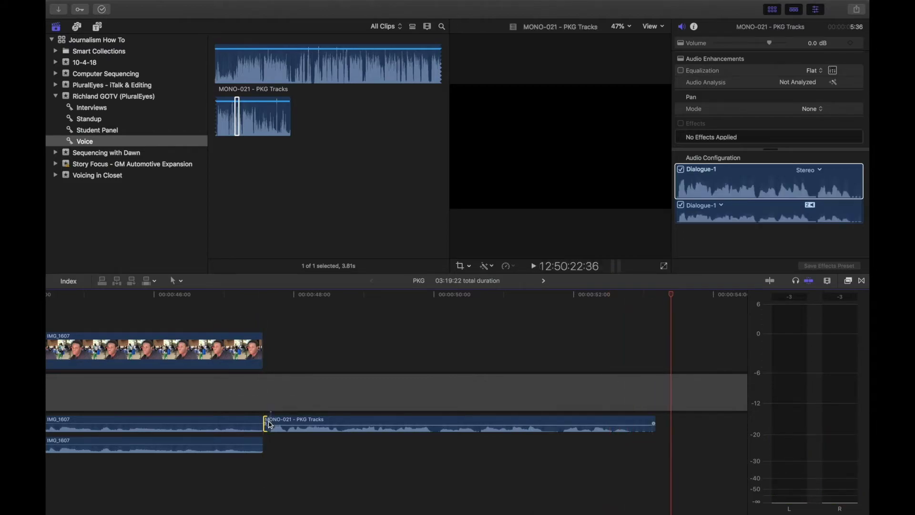
Move the IMG_1649 panel clip with its audio clips earlier to the end of the narration
key(super+minus)
click(431, 362)
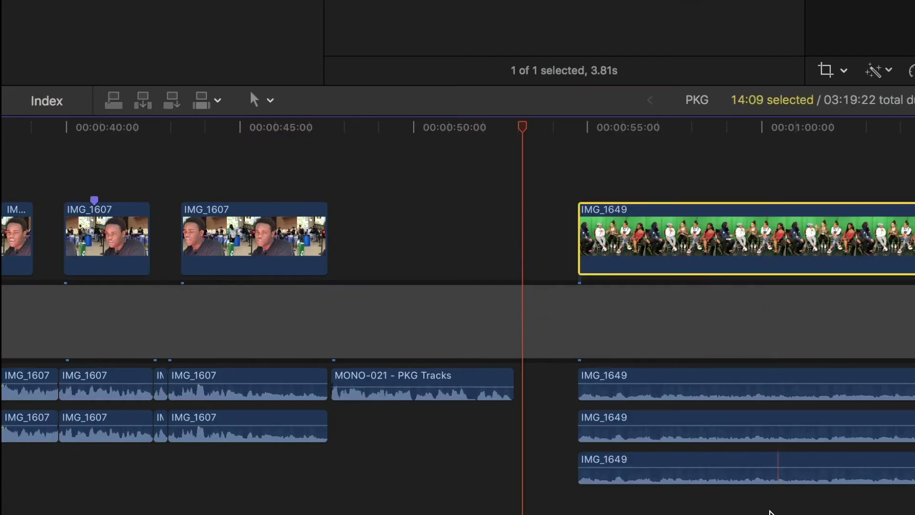
drag(769, 511, 671, 381)
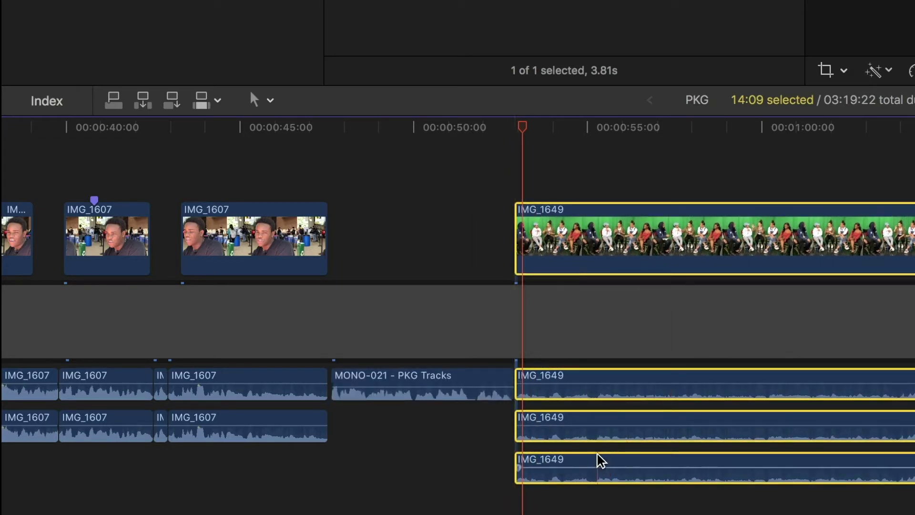
Check the IMG_1649 audio clips around their join with the narration
click(580, 504)
click(565, 461)
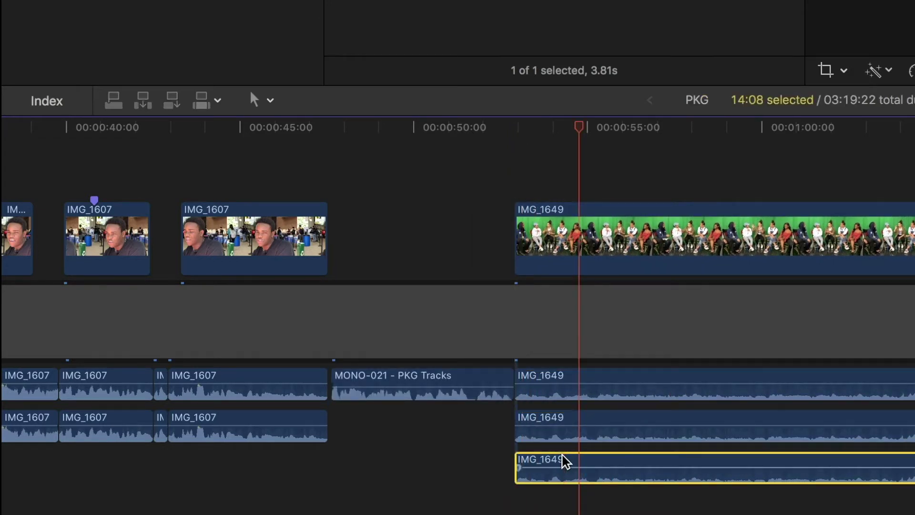
click(515, 128)
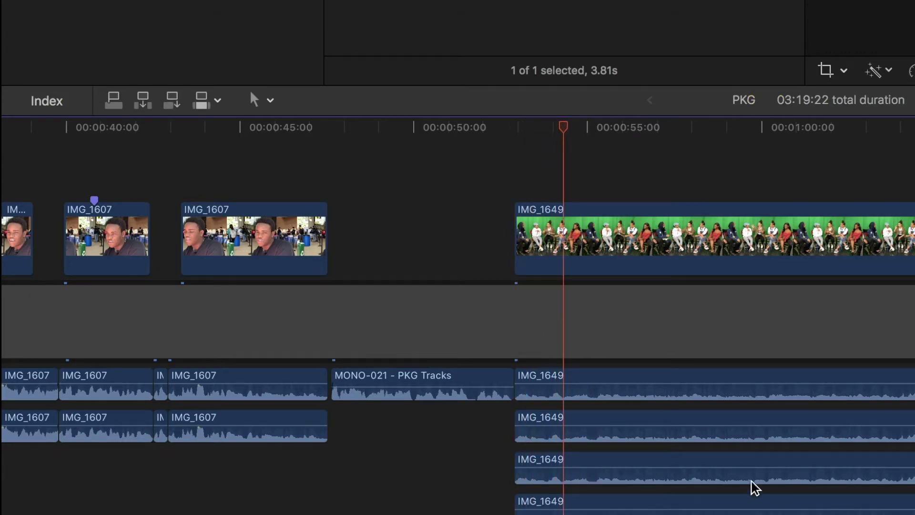
click(688, 483)
key(super+equal)
key(space)
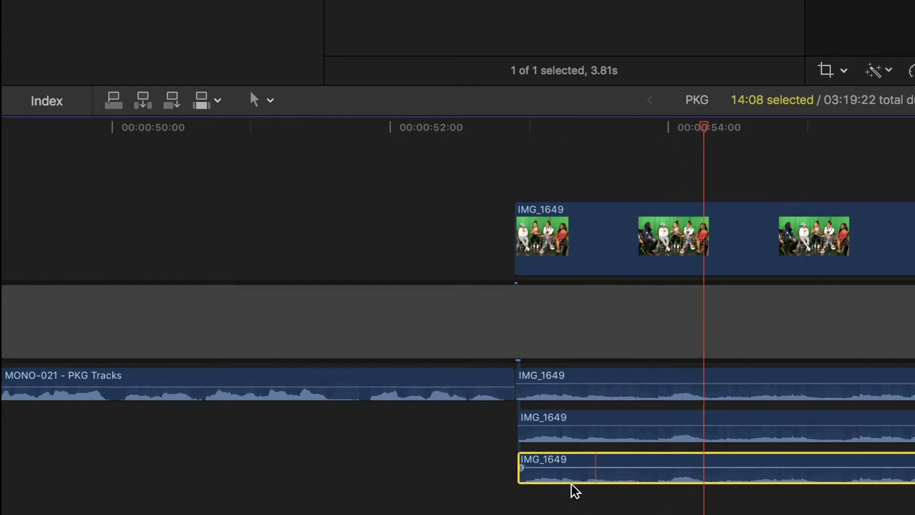
Extend the starts of the second and third IMG_1649 audio clips to line up with the first one at the narration's end
click(525, 481)
key(super+equal)
key(super+equal)
key(super+equal)
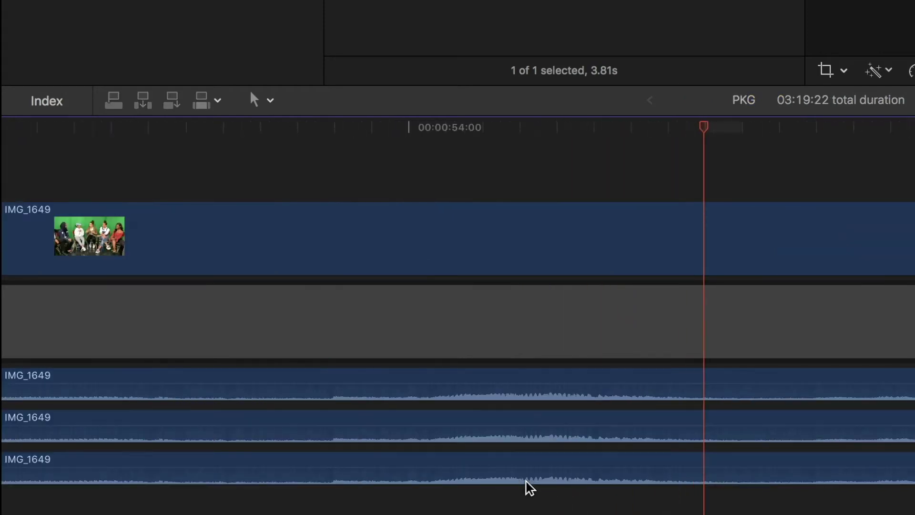
click(527, 475)
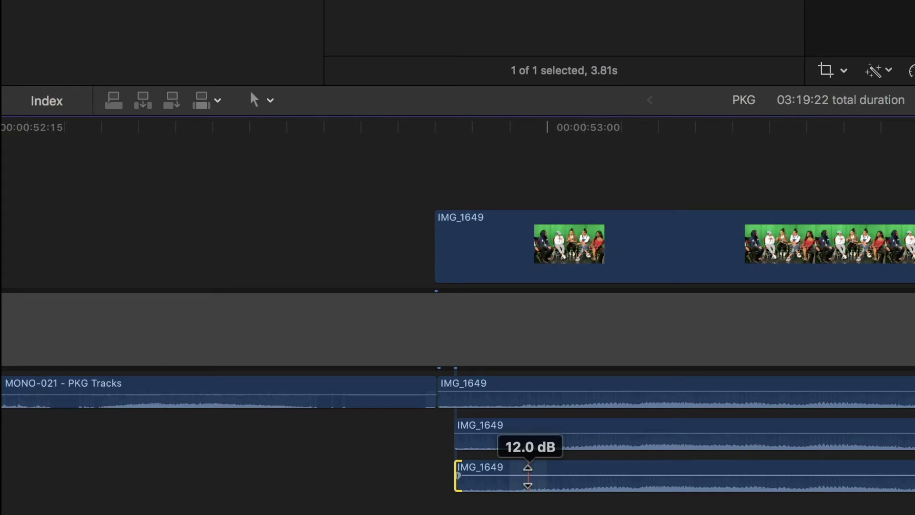
drag(454, 434, 437, 434)
click(438, 434)
drag(455, 468, 441, 469)
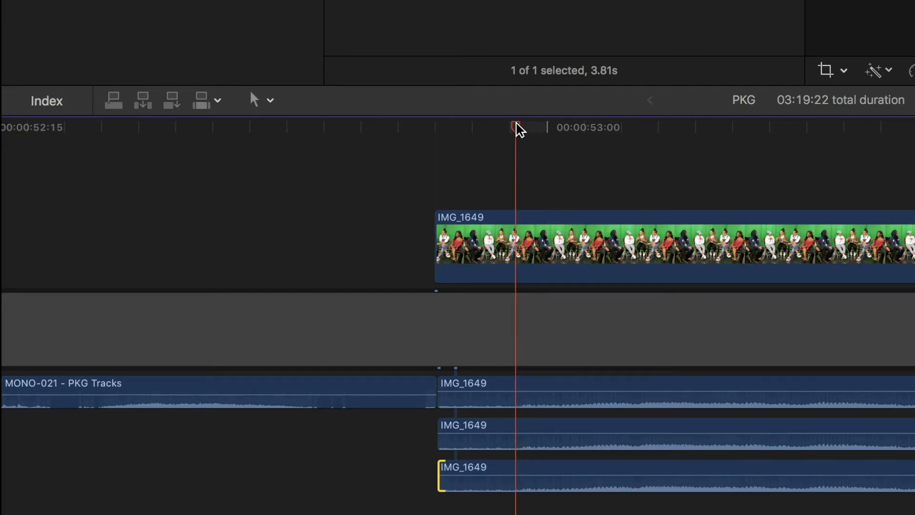
Check the start and end alignment of the four IMG_1649 audio clips and play the join with the narration
scroll(528, 128, right, 1)
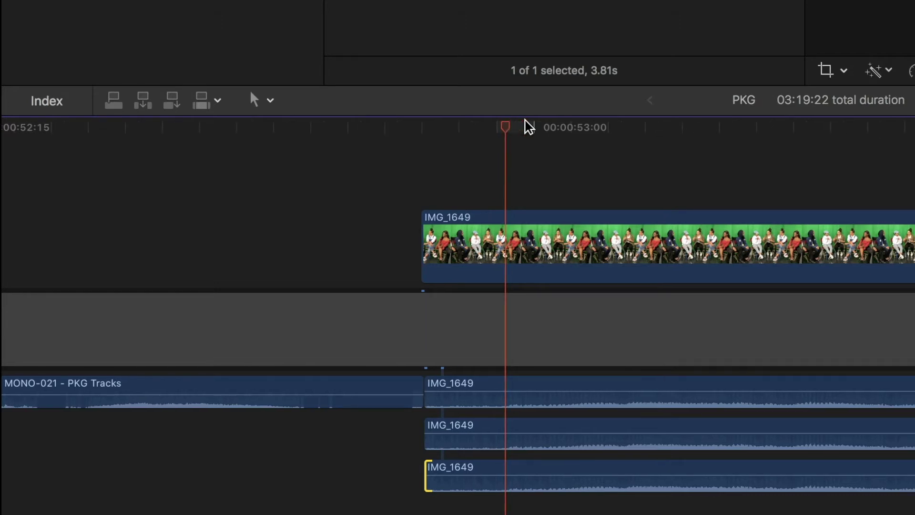
click(455, 467)
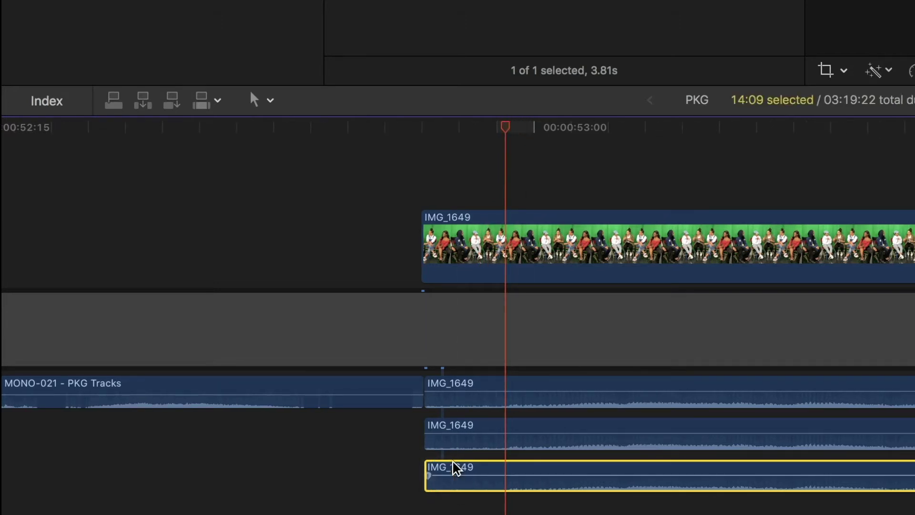
click(420, 130)
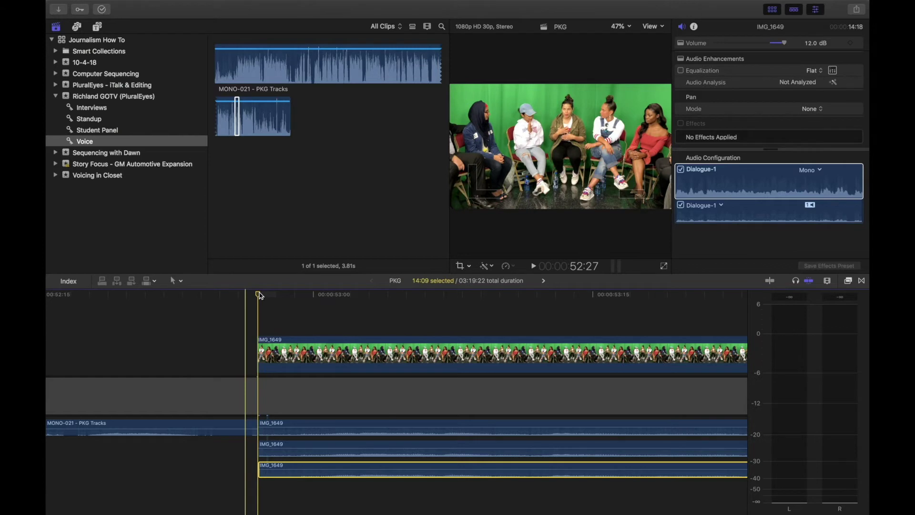
key(Down)
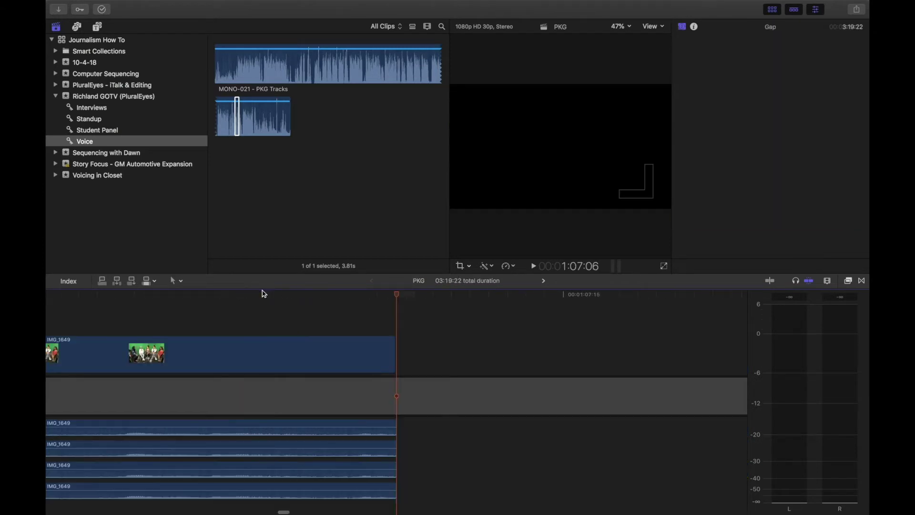
scroll(261, 294, left, 10)
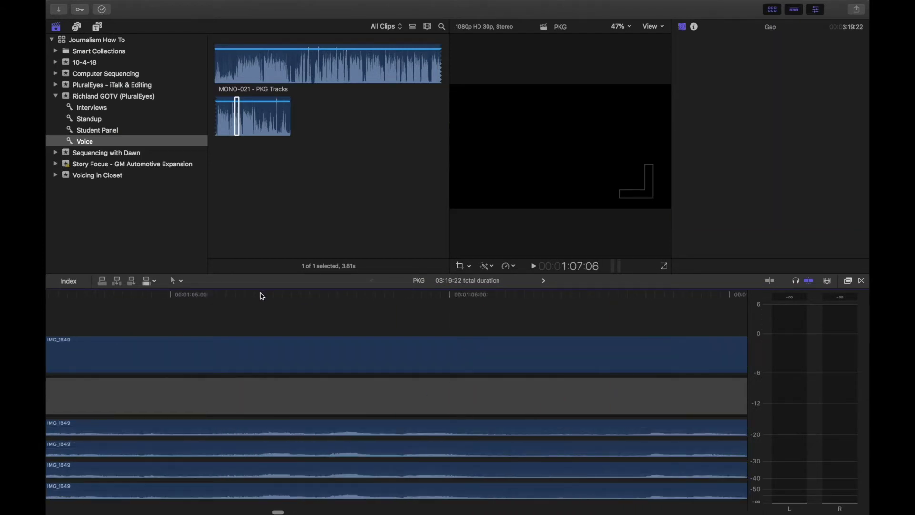
key(super+minus)
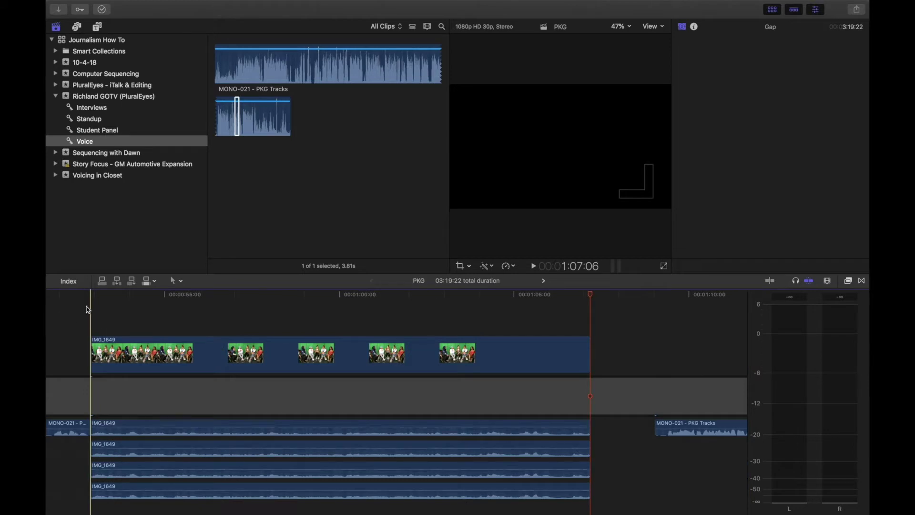
click(88, 309)
key(space)
key(space)
Try shifting the lowest IMG_1649 audio clip slightly later during playback, out of line with the other three
click(122, 489)
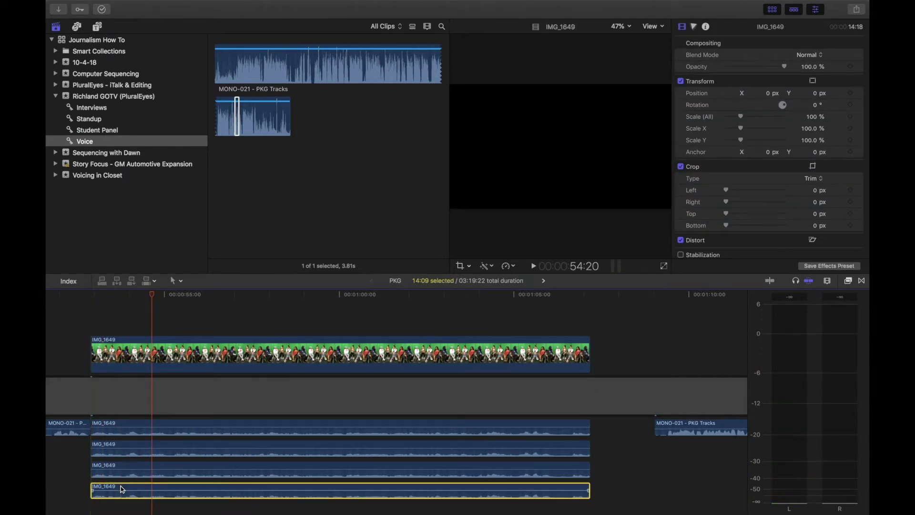
key(shift+slash)
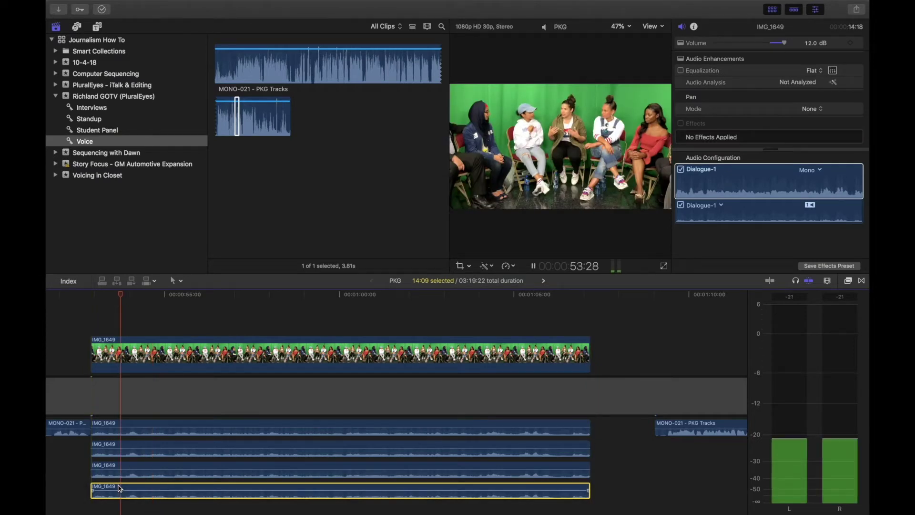
drag(119, 488, 129, 489)
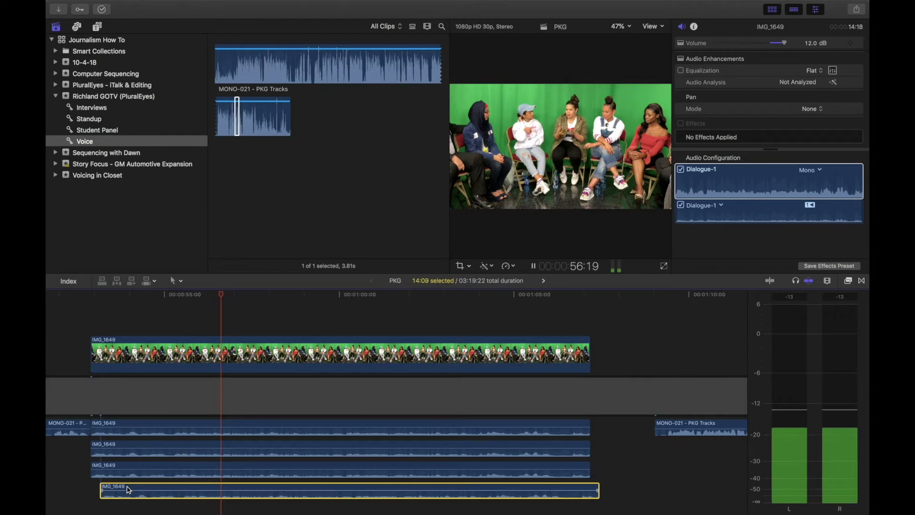
key(space)
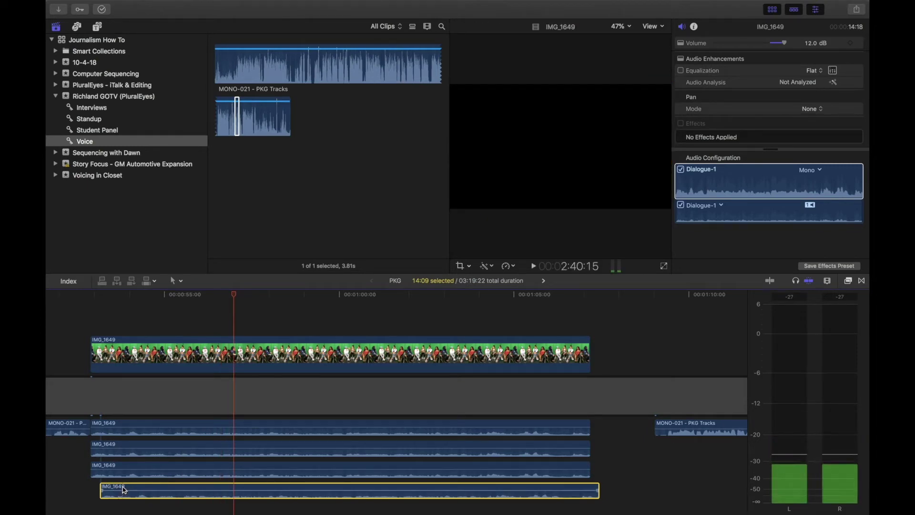
Play the IMG_1649 panel clip from its opening and from just before it, and listen to how it ends
click(119, 311)
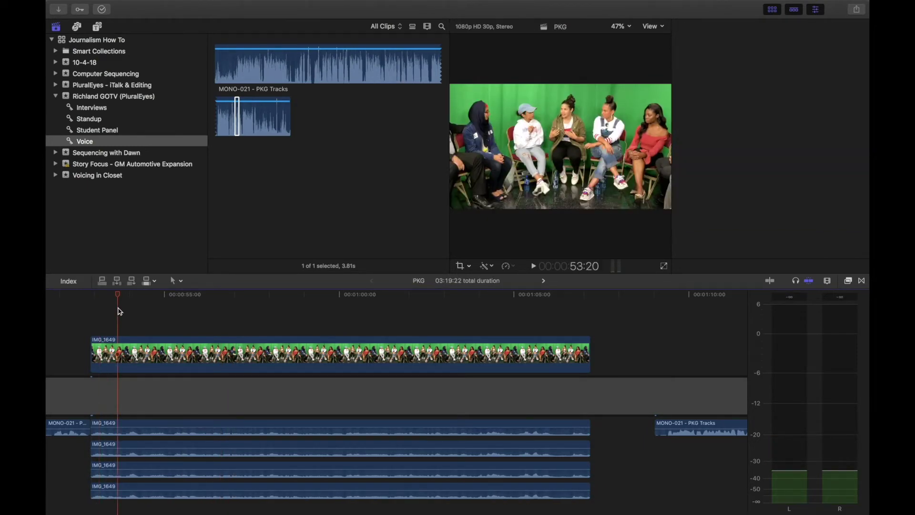
key(space)
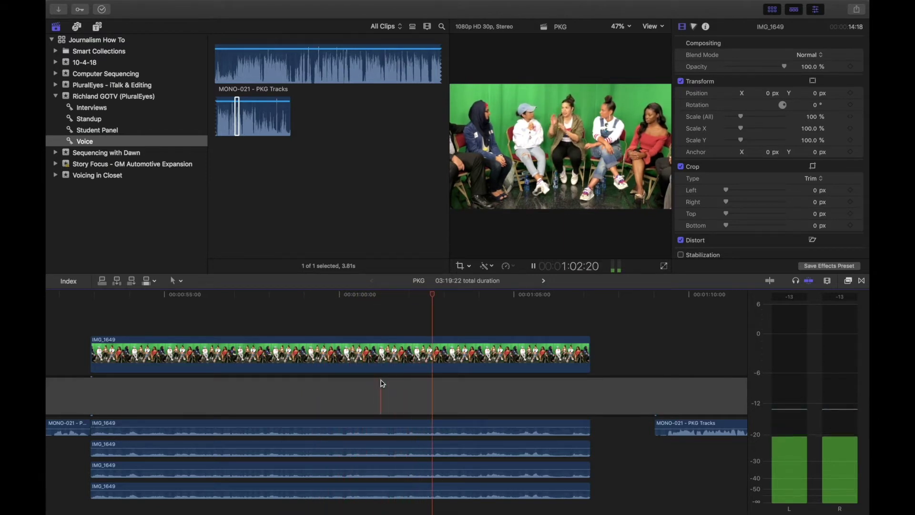
key(space)
click(70, 347)
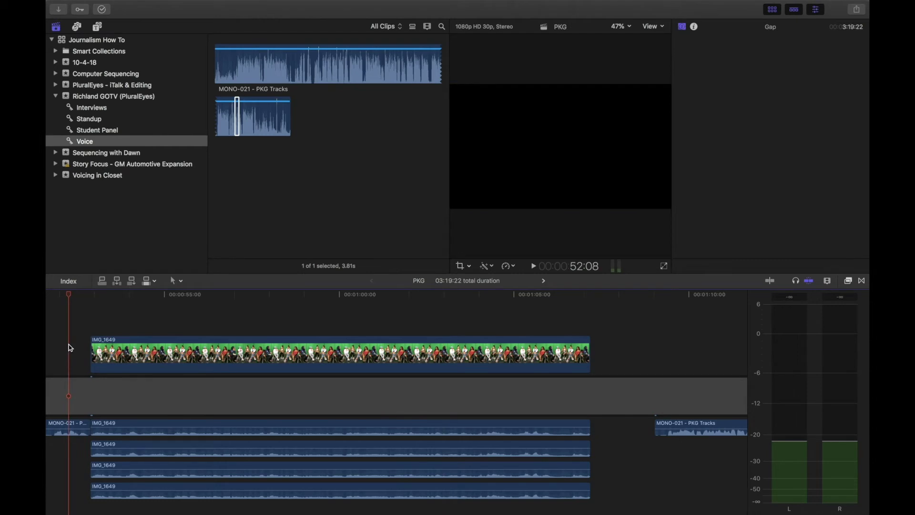
key(super+minus)
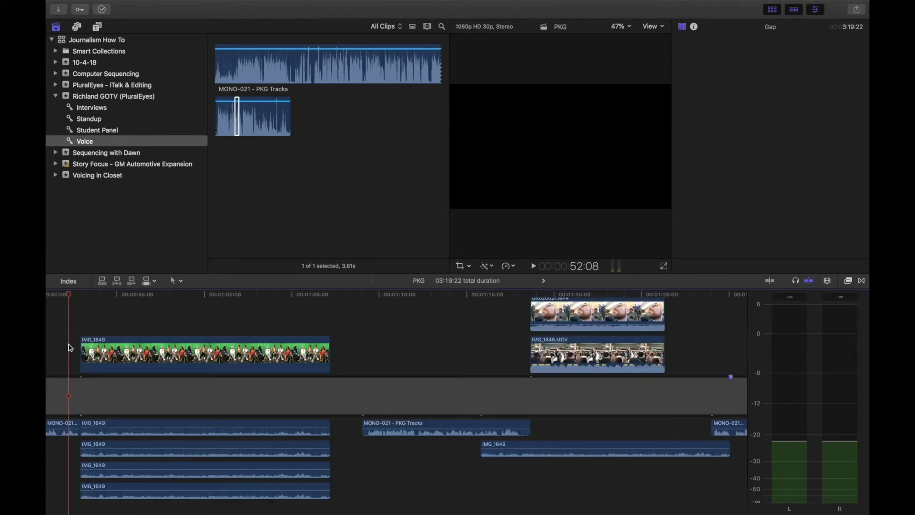
key(space)
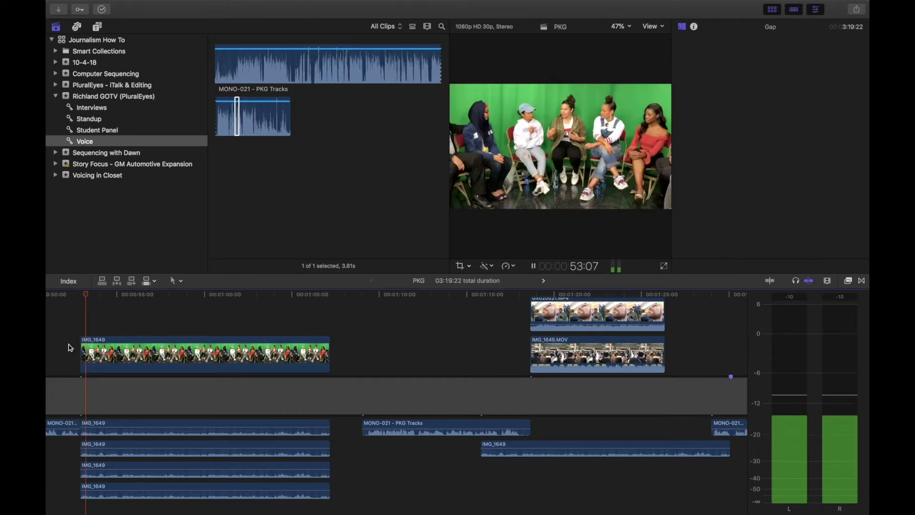
click(316, 296)
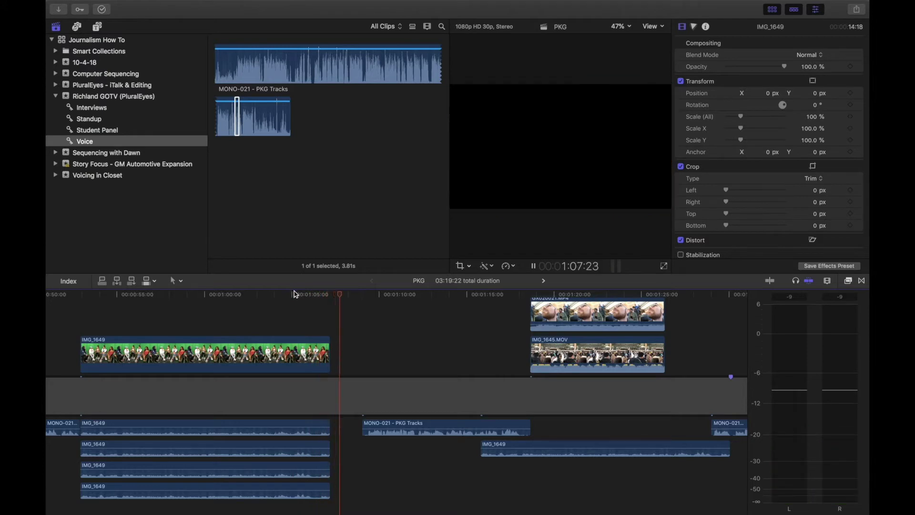
key(space)
Trim about three frames off the ends of the IMG_1649 video and its four audio clips, and replay the ending
key(super+equal)
key(super+equal)
key(super+equal)
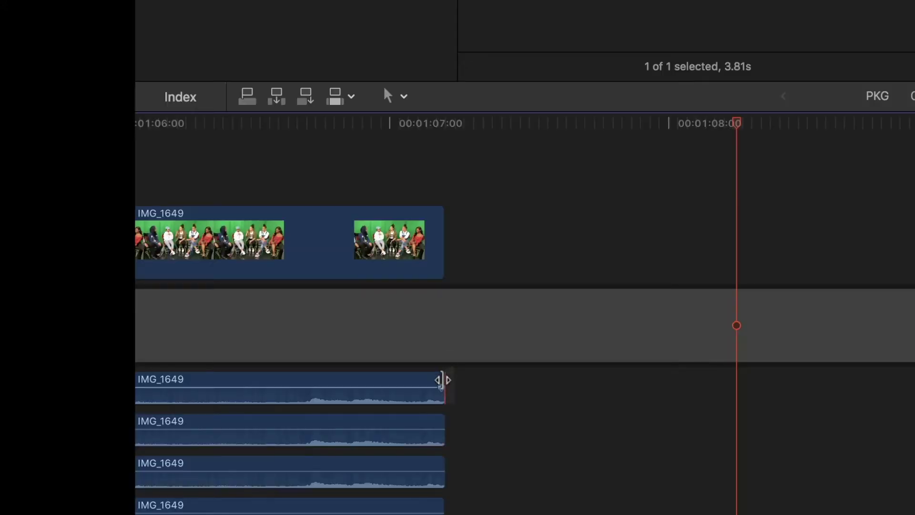
drag(198, 422, 191, 445)
drag(428, 427, 420, 427)
drag(439, 470, 417, 469)
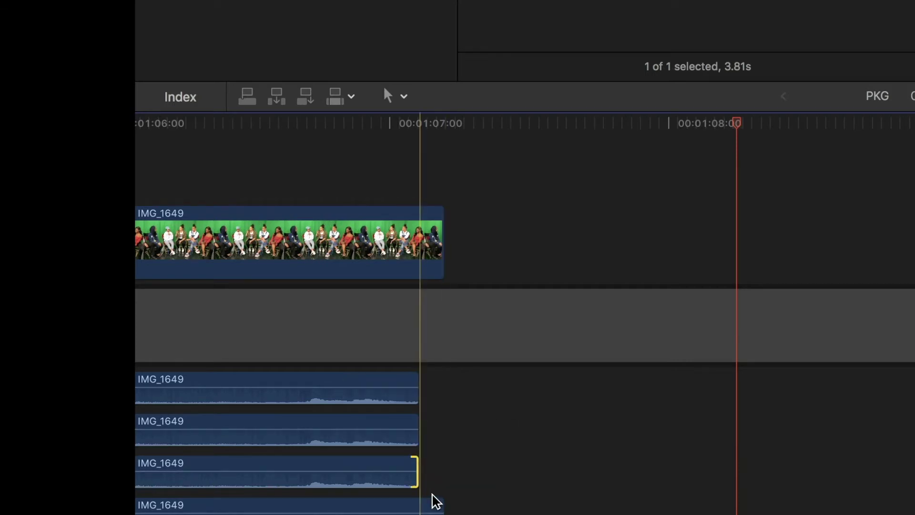
drag(439, 505, 418, 503)
drag(443, 247, 418, 247)
click(198, 170)
key(space)
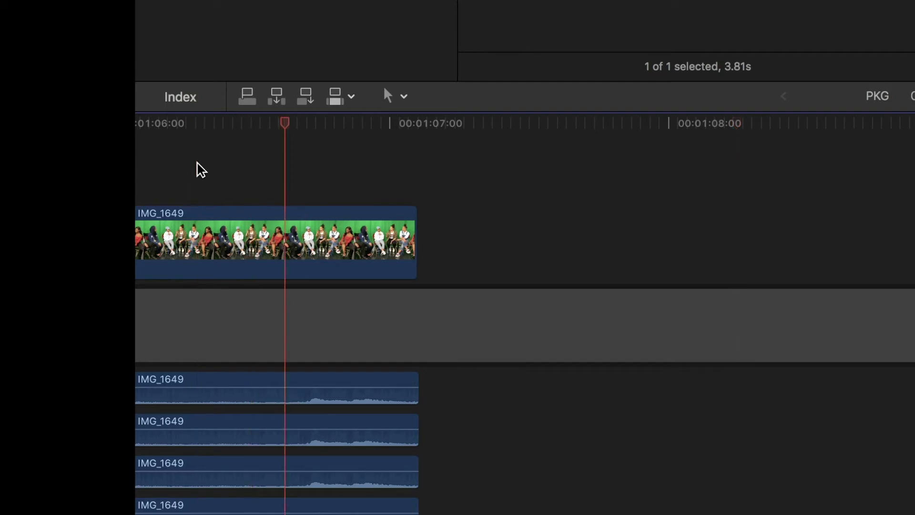
Extend the four IMG_1649 audio clips slightly past the end of the video clip, with their ends lined up
drag(416, 380, 429, 380)
drag(419, 420, 416, 425)
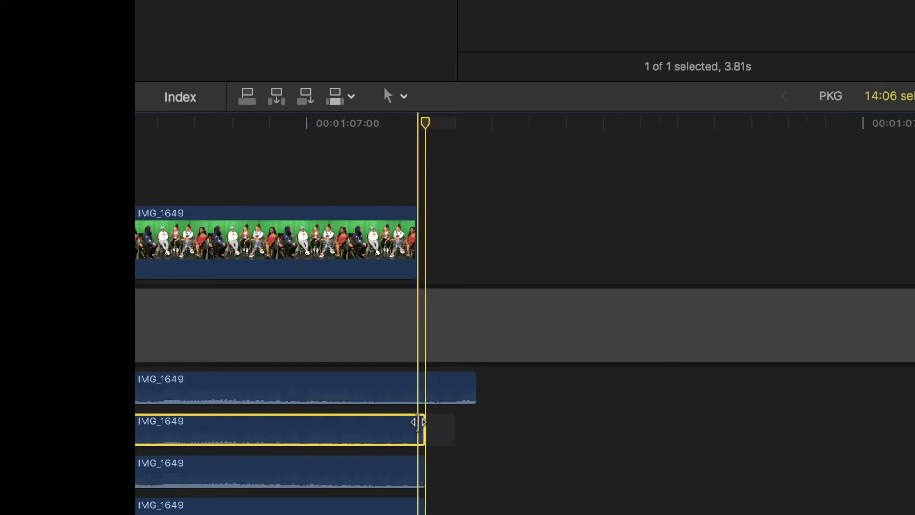
key(super+equal)
drag(538, 386, 502, 388)
click(487, 429)
drag(487, 425, 499, 425)
drag(485, 470, 500, 470)
drag(486, 503, 499, 507)
mouse_move(479, 239)
mouse_down()
mouse_move(516, 229)
mouse_move(479, 238)
mouse_up()
Replay the panel's ending, move the following narration clip earlier to just after it, and play the join
click(432, 195)
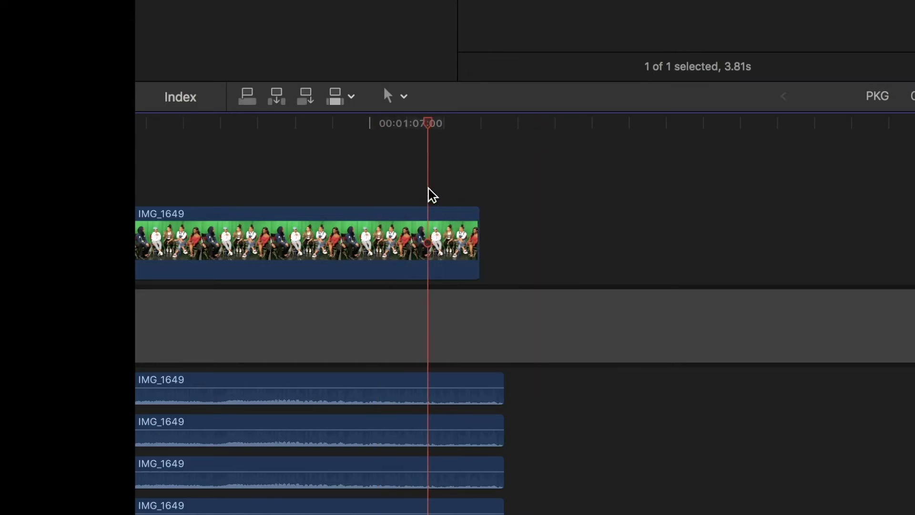
key(super+equal)
click(349, 189)
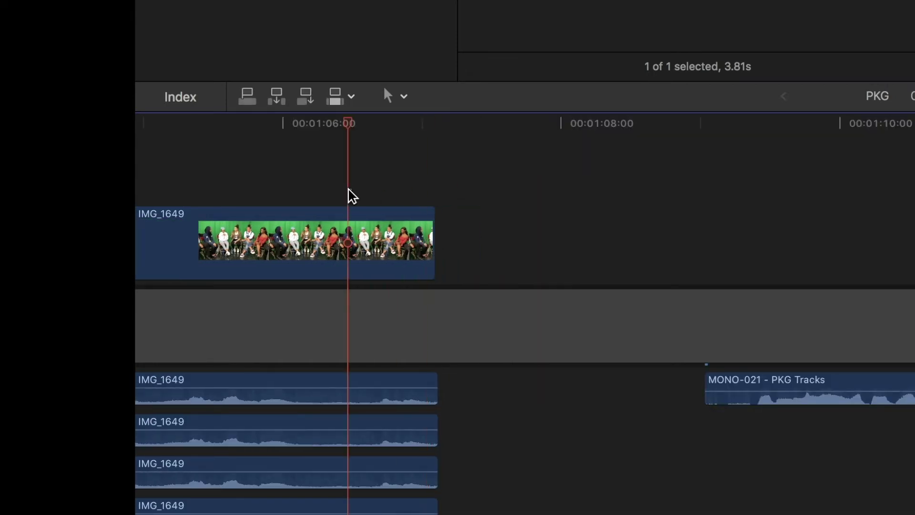
key(space)
key(space)
click(354, 439)
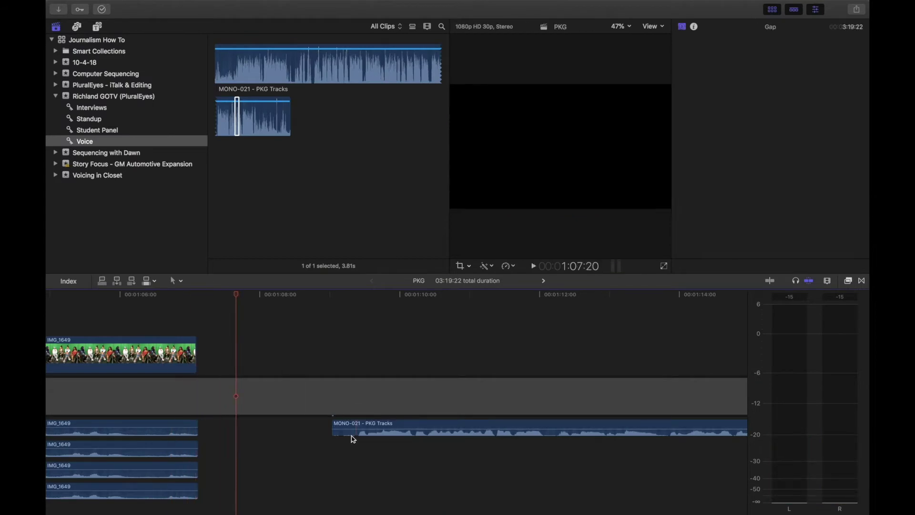
drag(338, 430, 218, 428)
click(179, 298)
key(space)
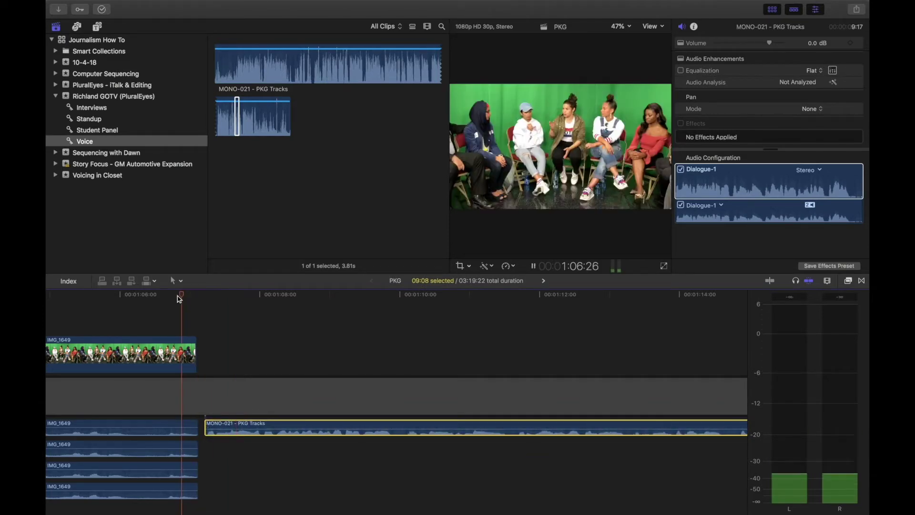
click(152, 297)
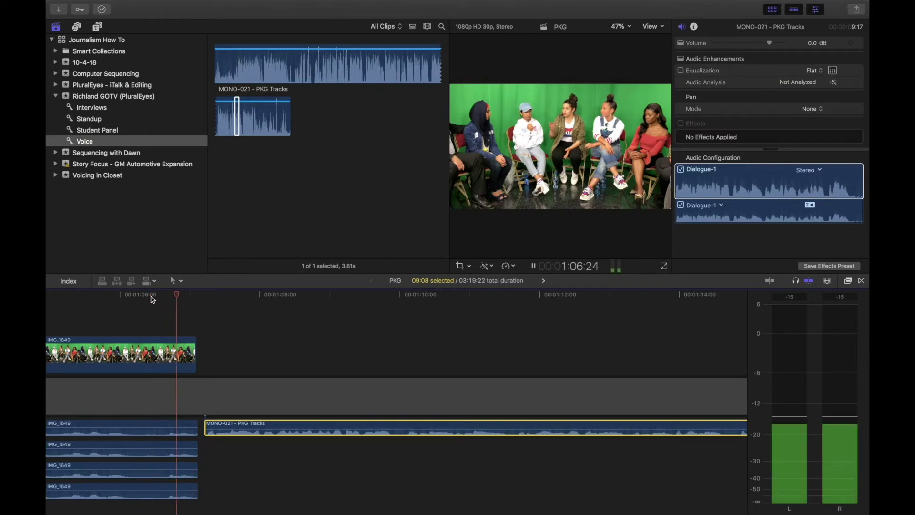
key(space)
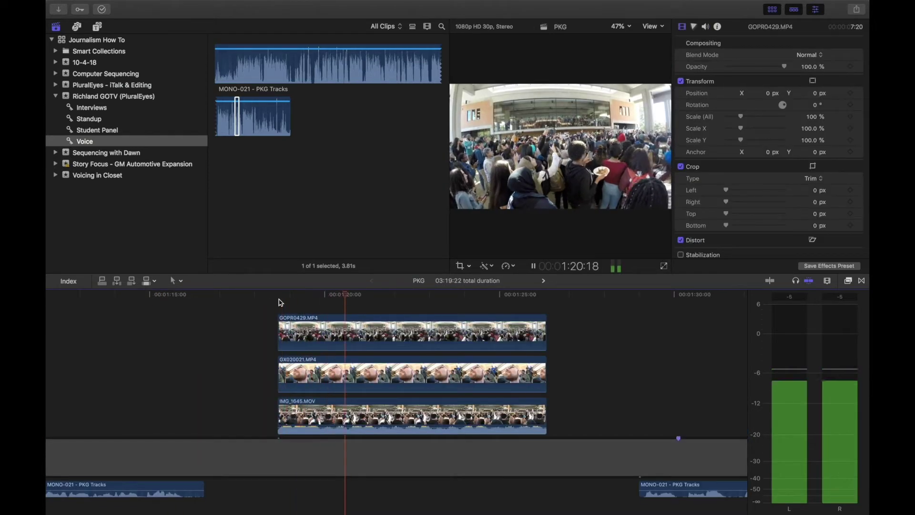
Move rally clips GOPR0429.MP4, GX020021.MP4 and IMG_1645.MOV earlier to start just before the narration ends, and play the transition
drag(280, 302, 262, 413)
click(148, 377)
key(space)
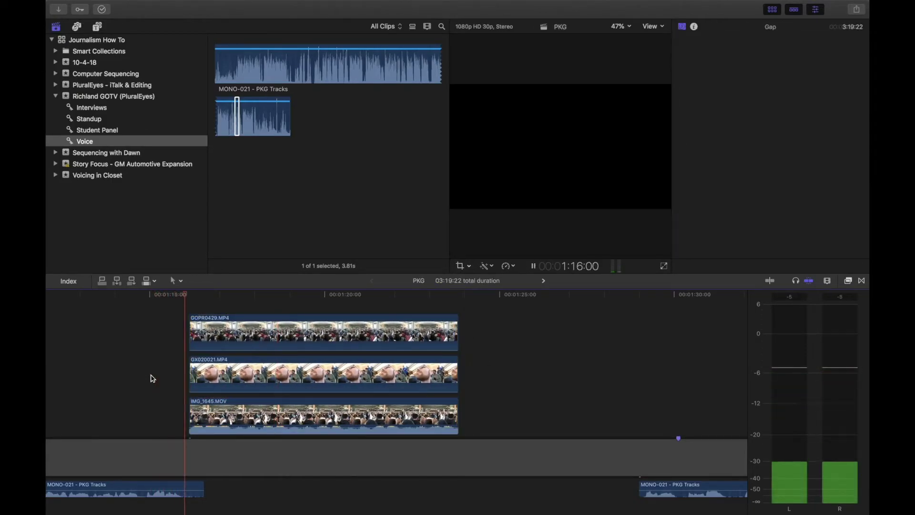
key(space)
drag(189, 427, 189, 426)
click(163, 418)
key(space)
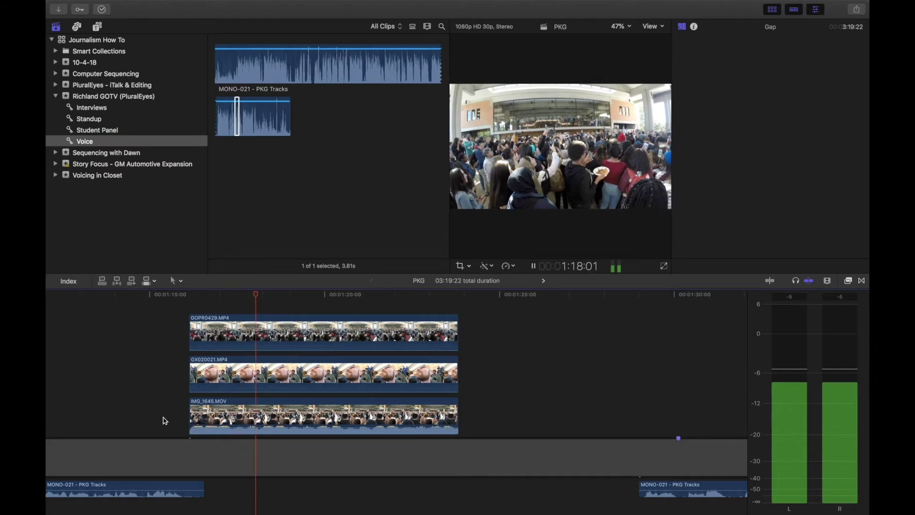
key(space)
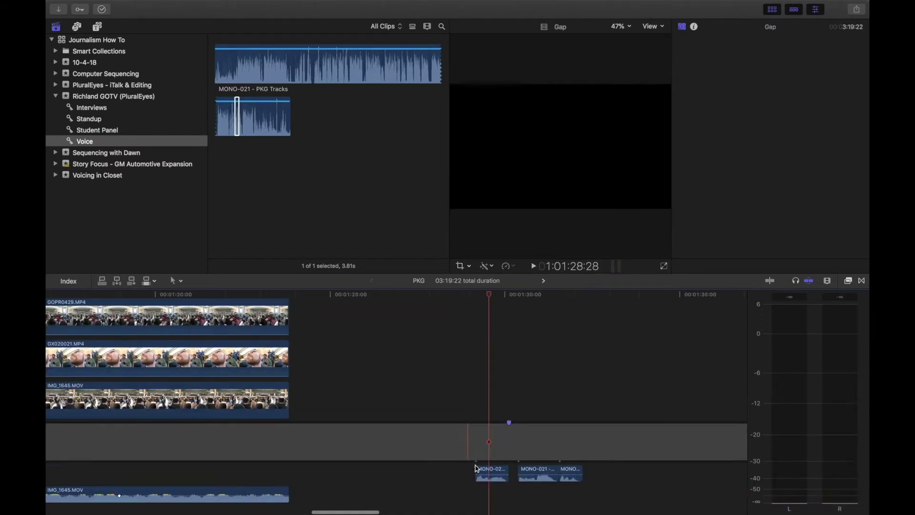
Move the three short MONO-021 narration pieces earlier so they run under the rally clips, the first starting at about 1:19
drag(487, 474, 134, 482)
drag(464, 463, 253, 474)
click(81, 473)
key(super+equal)
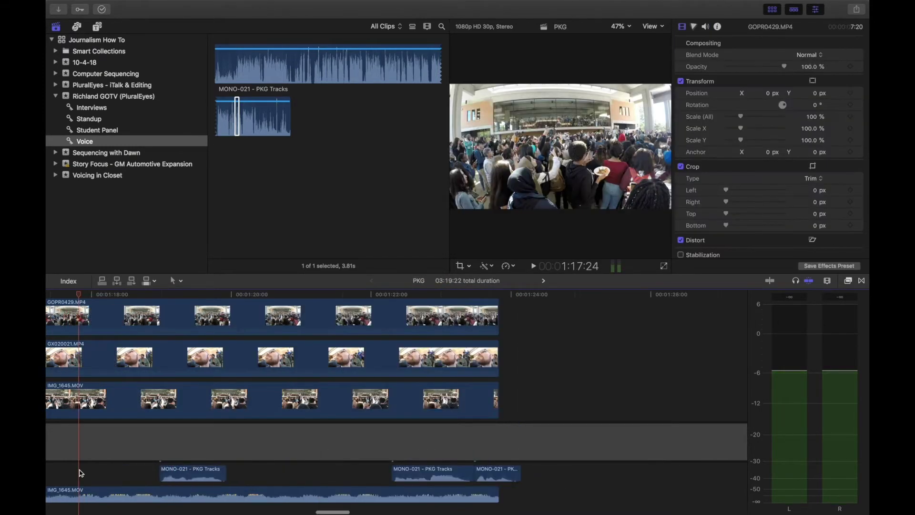
Move the IMG_1645.MOV audio's volume keyframe to about 1:18:25, before the first short narration piece, and add a second keyframe at 1:18:28
scroll(81, 473, down, 2)
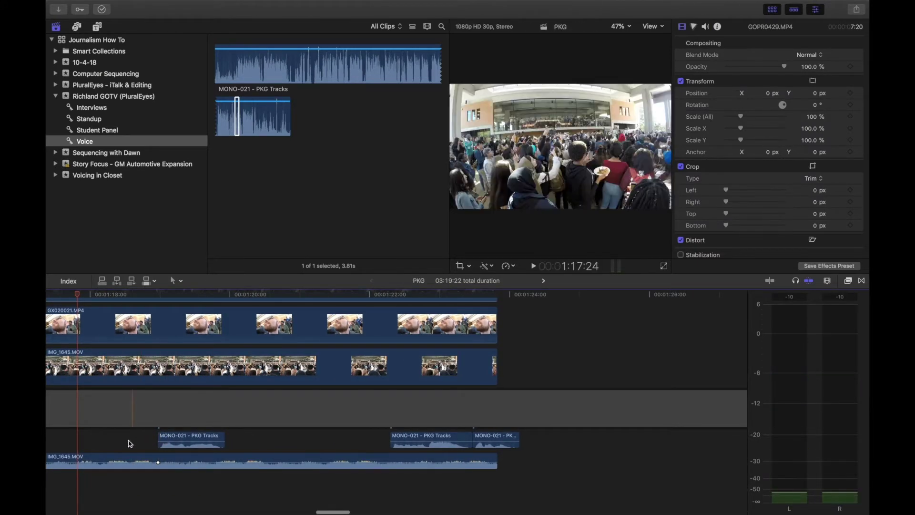
click(129, 443)
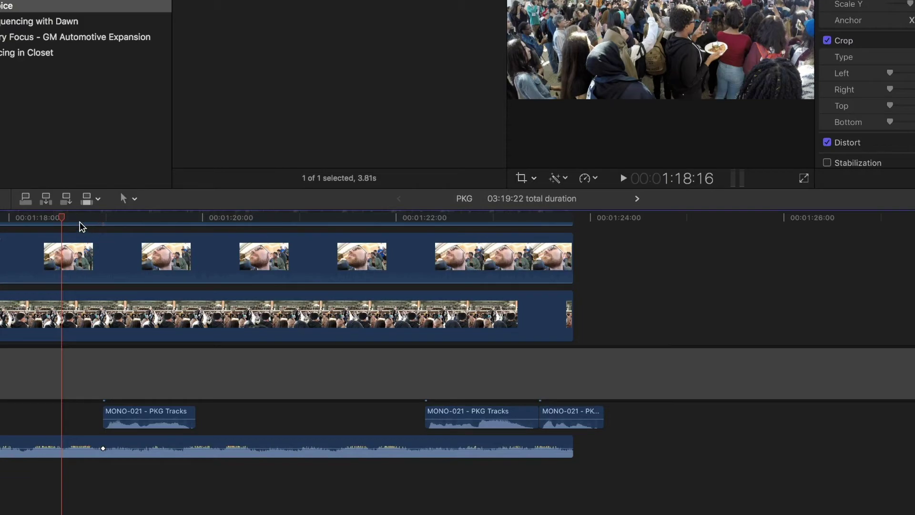
drag(138, 292, 149, 292)
key(super+equal)
key(super+equal)
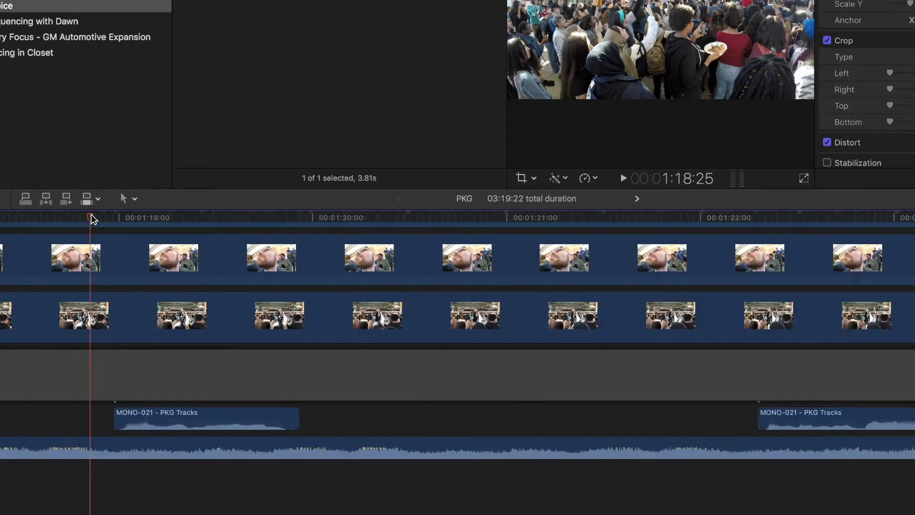
drag(137, 450, 90, 449)
click(107, 217)
click(127, 218)
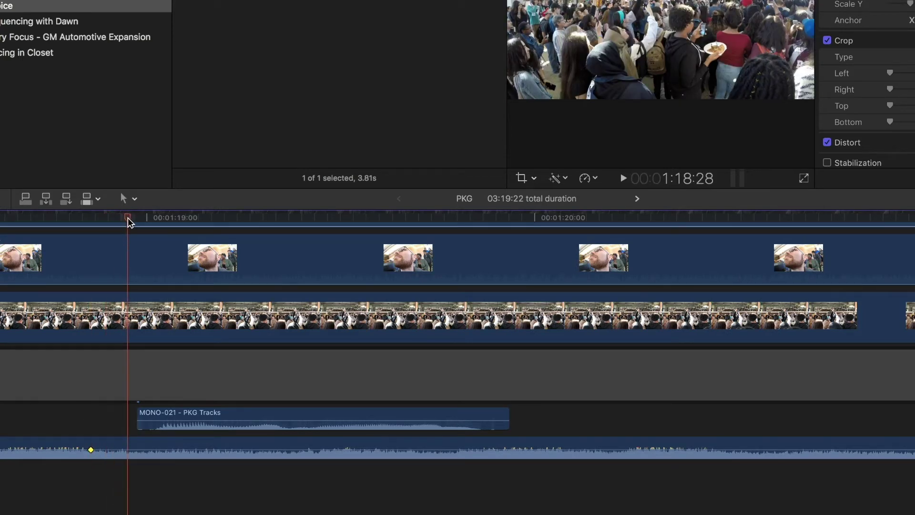
click(130, 445)
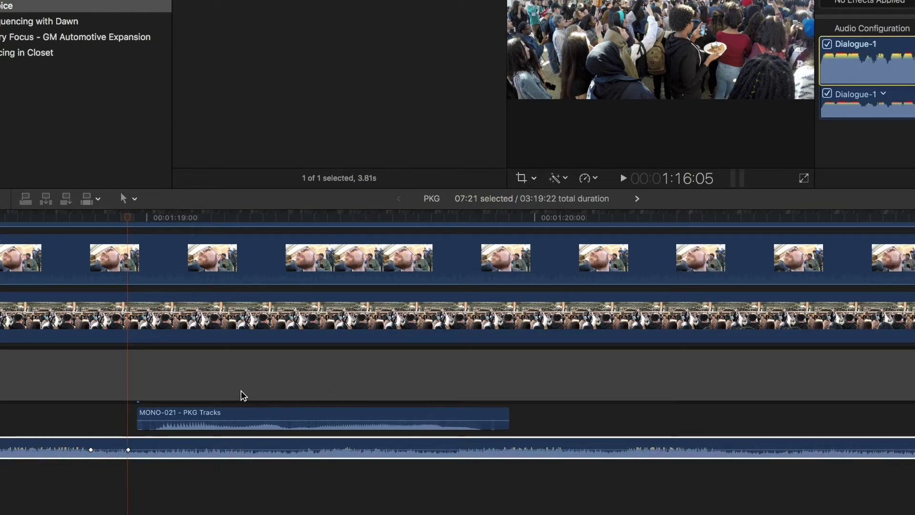
Move the second volume keyframe next to the first, and slightly trim and shift the first short narration piece to start there
click(128, 451)
drag(129, 451, 119, 451)
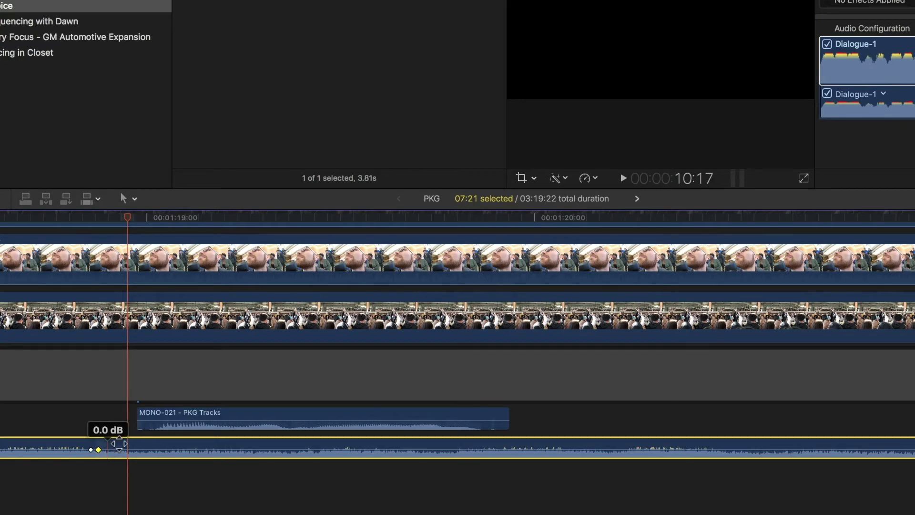
drag(138, 418, 152, 418)
drag(217, 420, 166, 420)
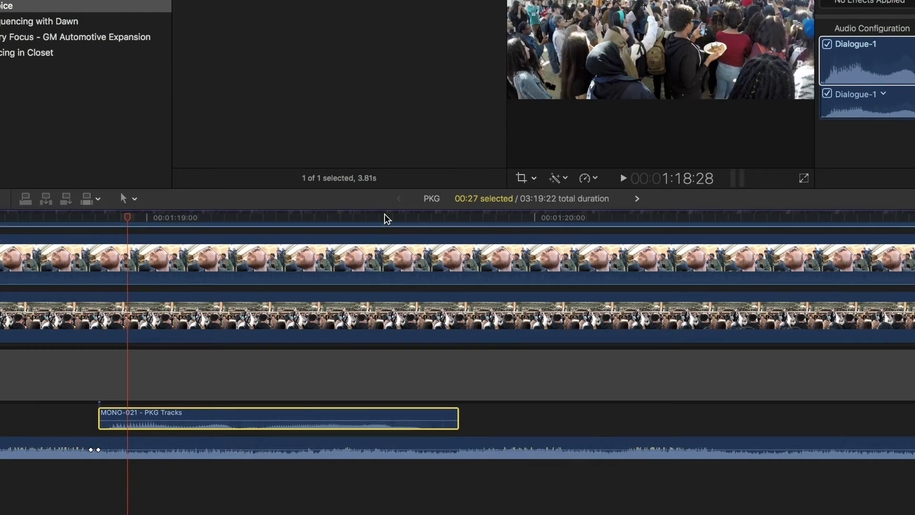
Play to the end of the first short narration piece, stop at 1:19:23, and nudge the piece later to start at about 1:18:28
click(405, 220)
drag(370, 419, 384, 419)
click(454, 220)
key(space)
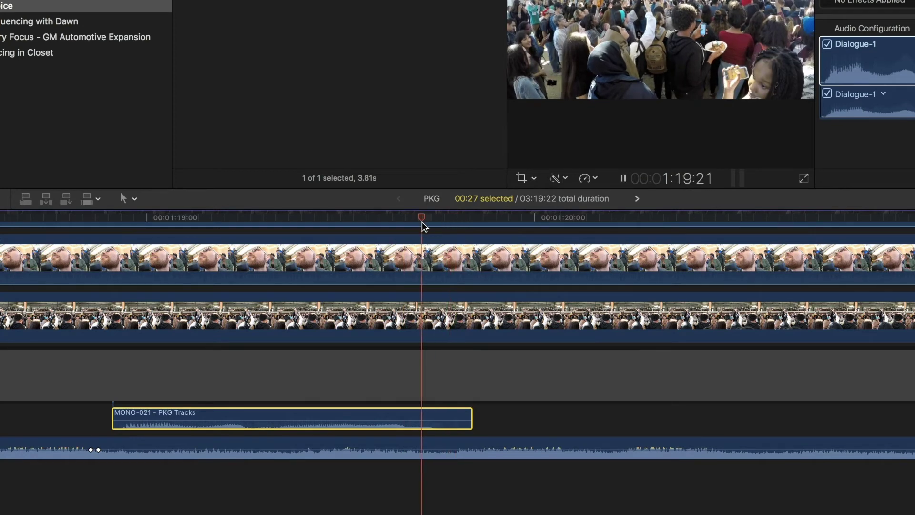
key(space)
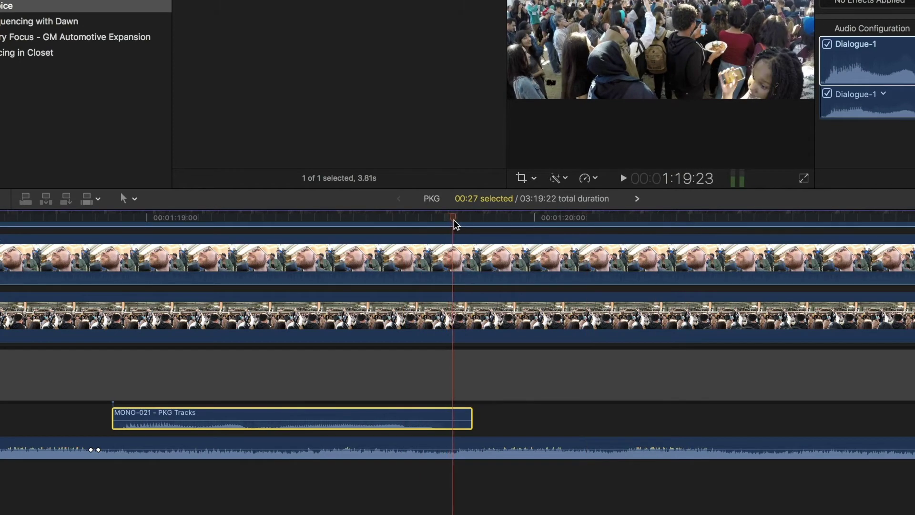
drag(382, 419, 392, 418)
drag(391, 419, 390, 417)
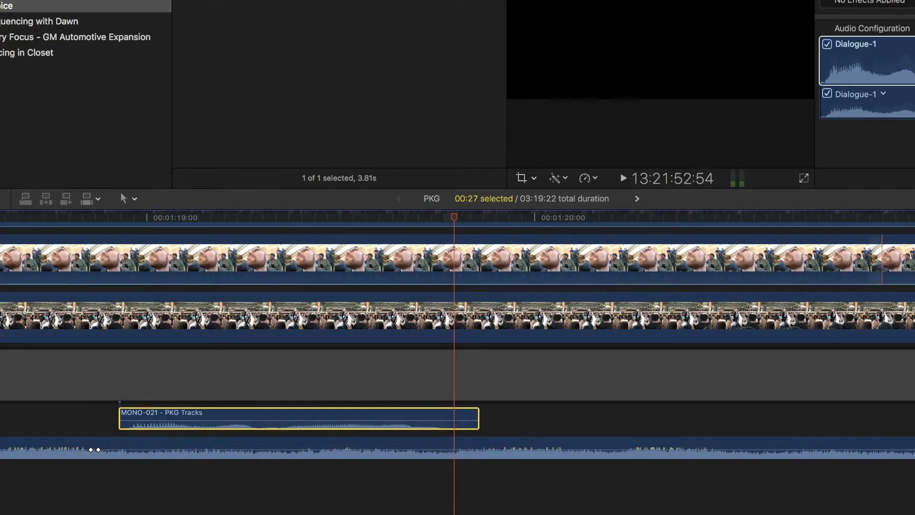
Add a volume keyframe to the IMG_1645.MOV audio at about 1:19:23 and another just before it, lowered to -11 dB
click(460, 444)
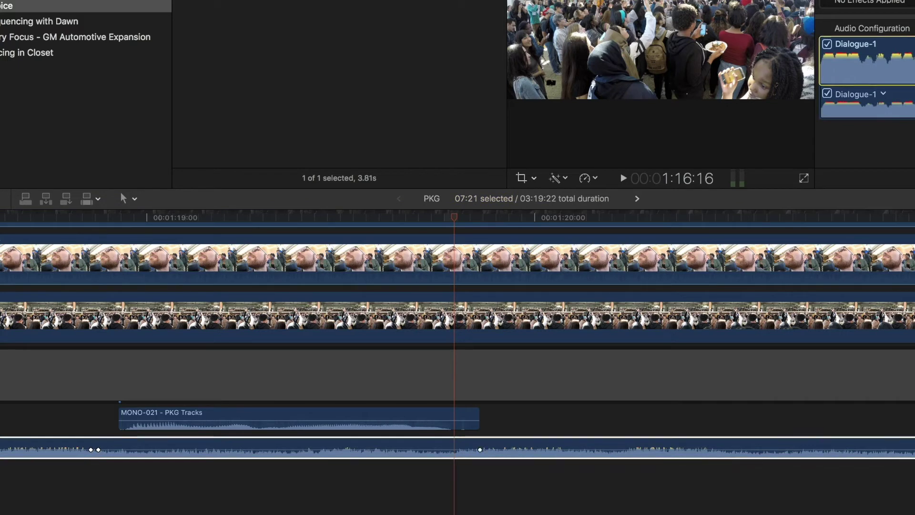
alt+click(480, 449)
drag(480, 450, 456, 450)
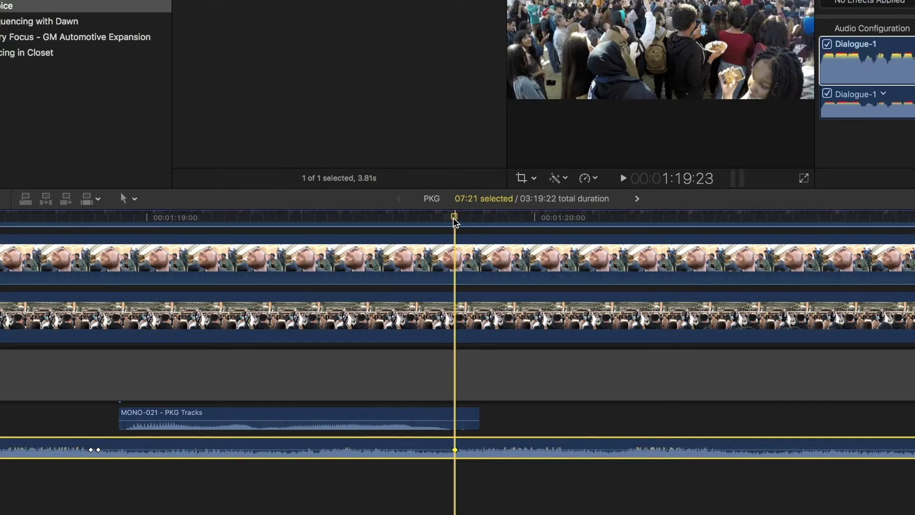
click(418, 231)
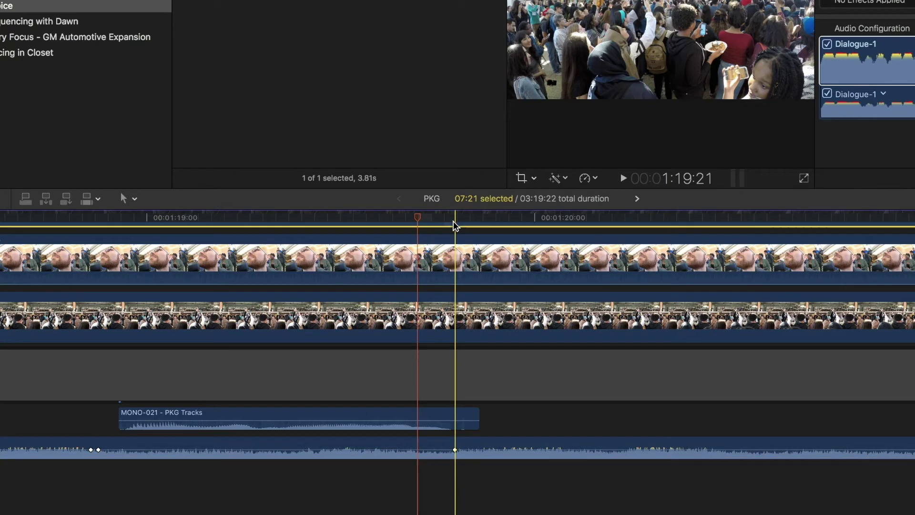
click(429, 445)
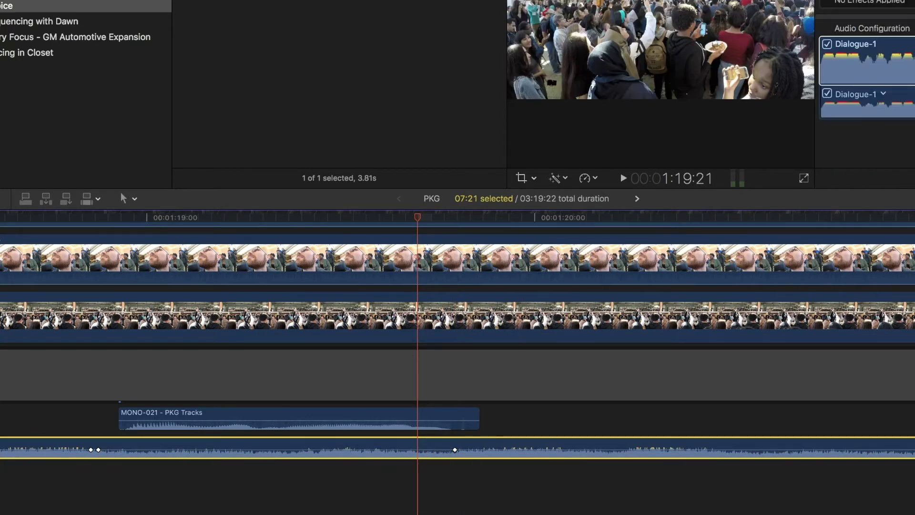
alt+click(430, 449)
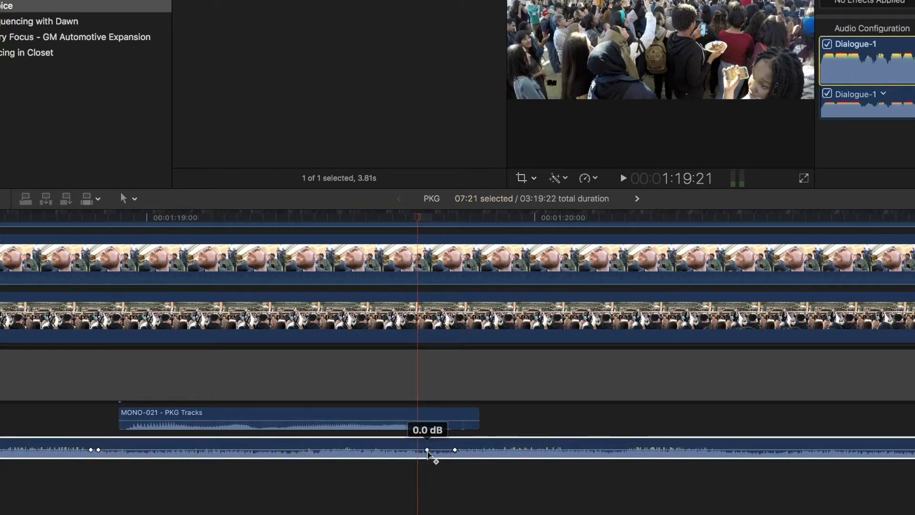
drag(430, 450, 444, 455)
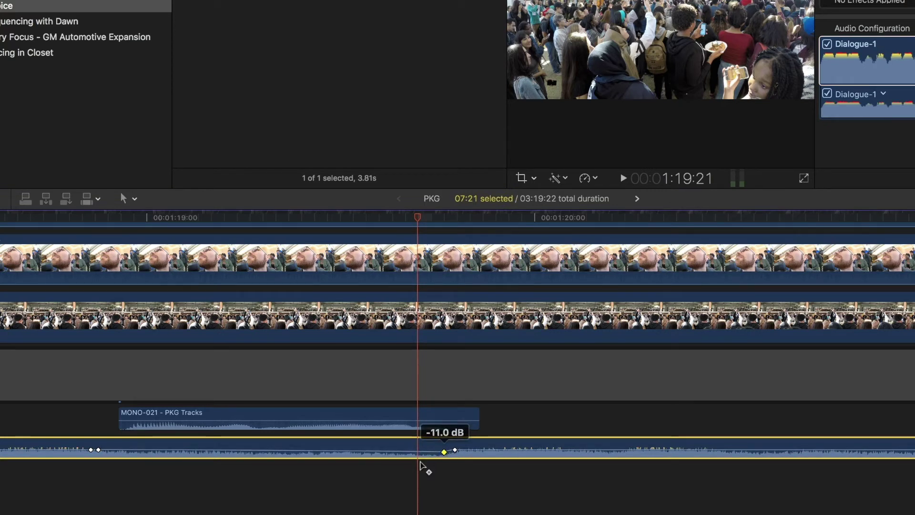
Lower the two inner volume keyframes further to dip the rally sound under the narration, setting the first to about -17 dB
drag(98, 450, 98, 453)
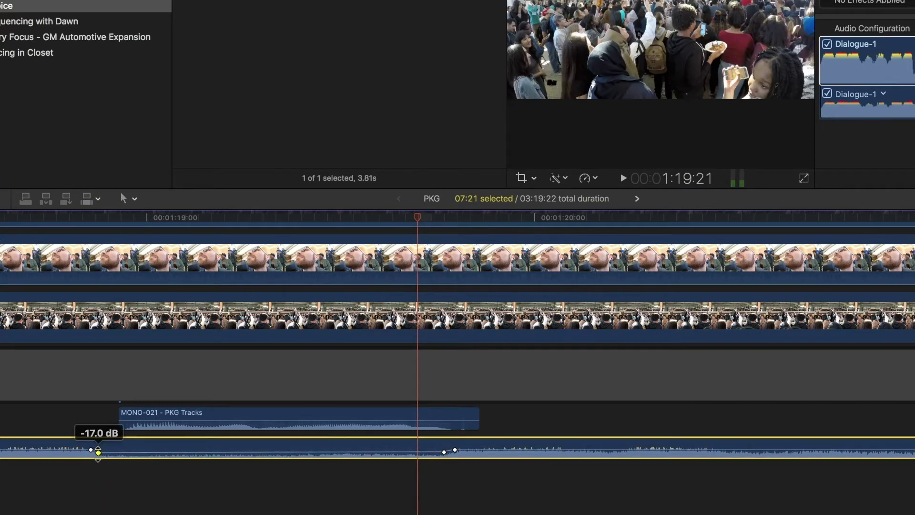
click(444, 452)
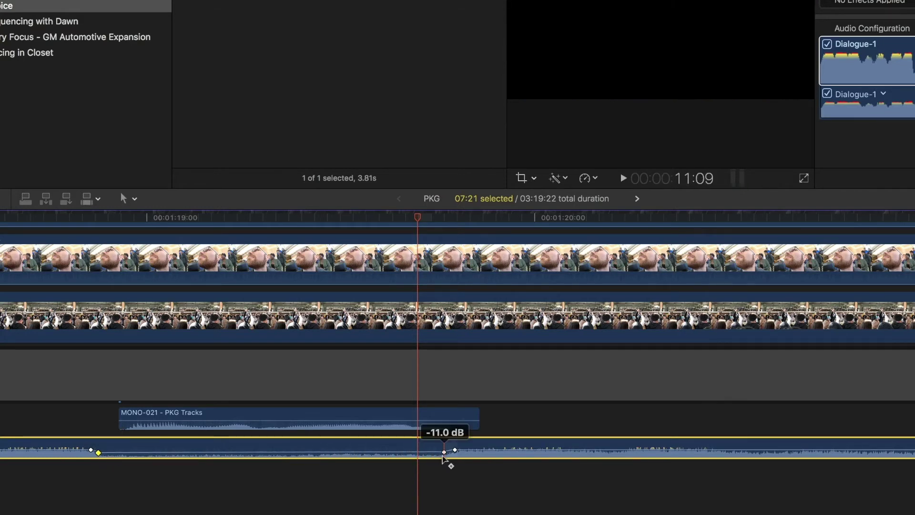
drag(444, 452, 444, 455)
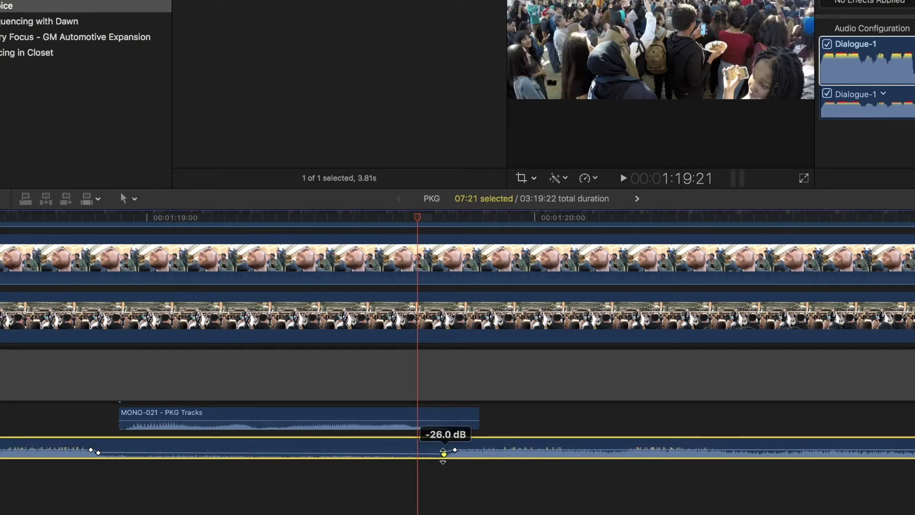
Shift the first short narration piece and the opening low keyframe so both start at about 1:18:27, and play the result
drag(227, 417, 211, 417)
key(space)
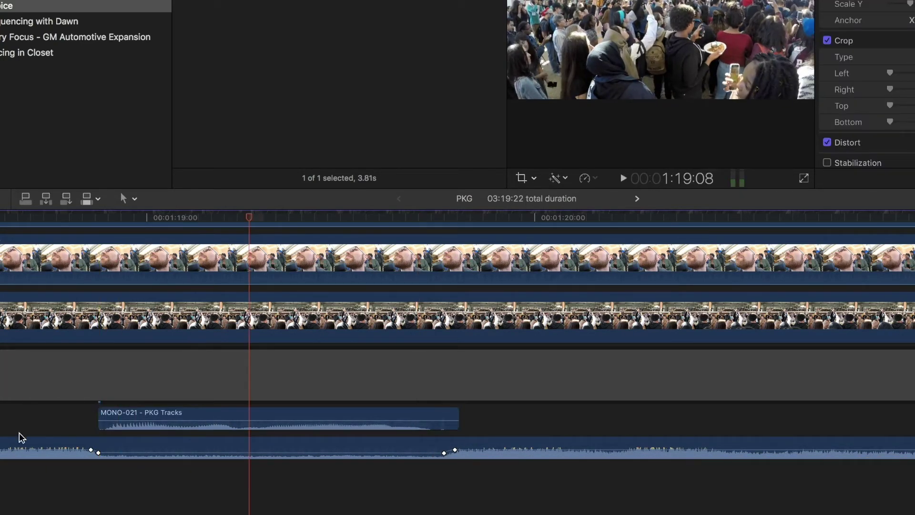
key(space)
click(99, 453)
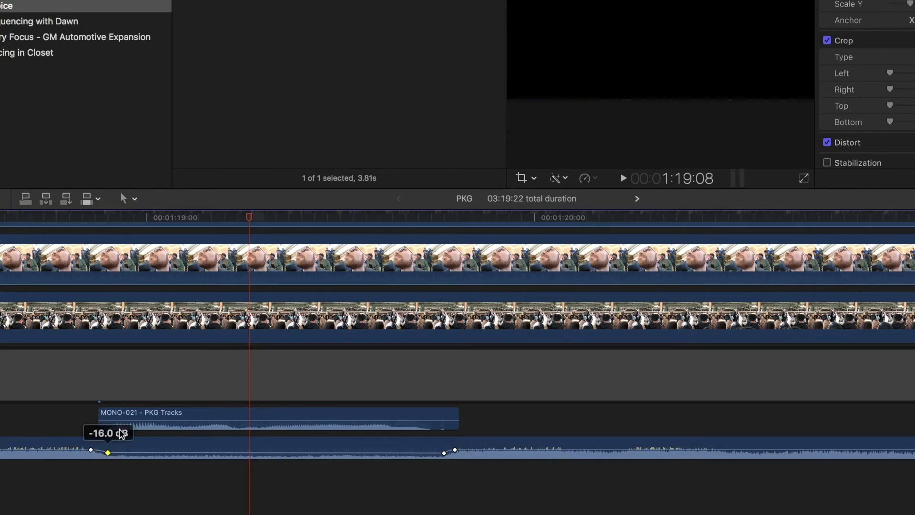
drag(123, 419, 132, 418)
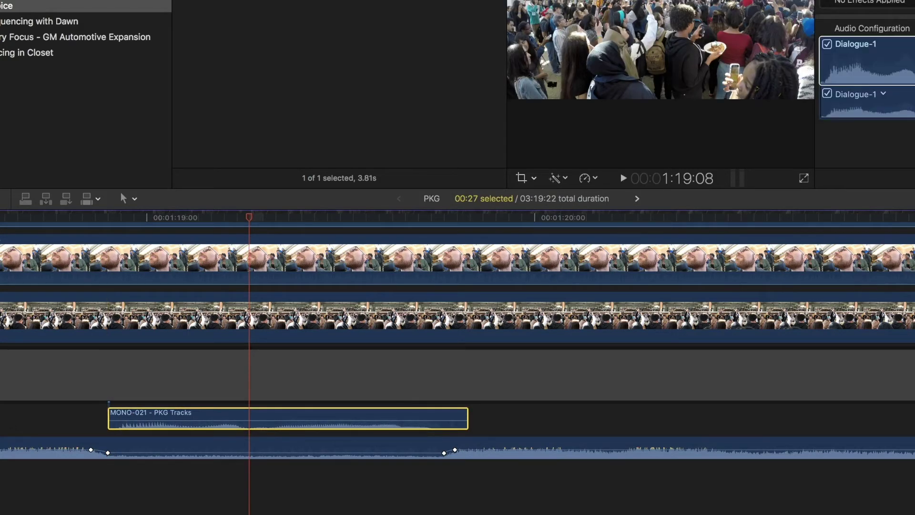
key(super+shift+a)
key(shift+slash)
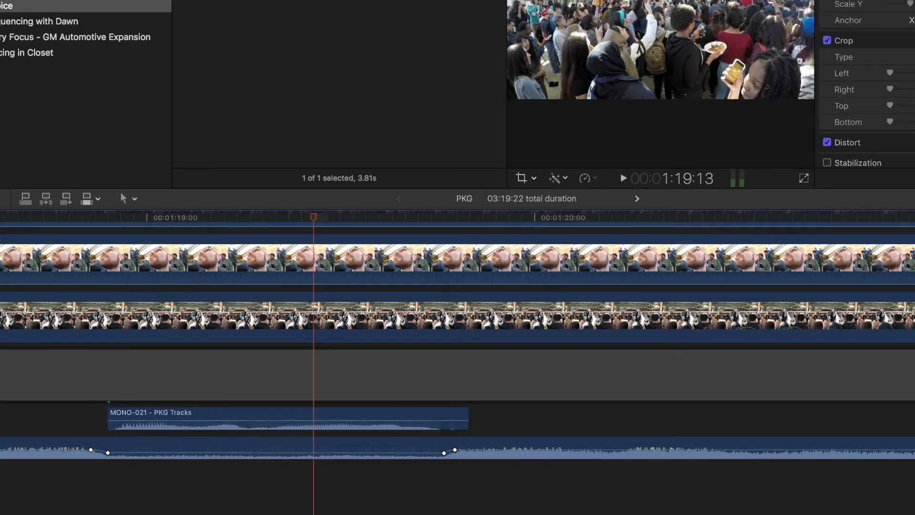
Play the lead-in to the first short narration piece and move the piece later to start at about 1:19:00
key(super+minus)
click(137, 409)
key(space)
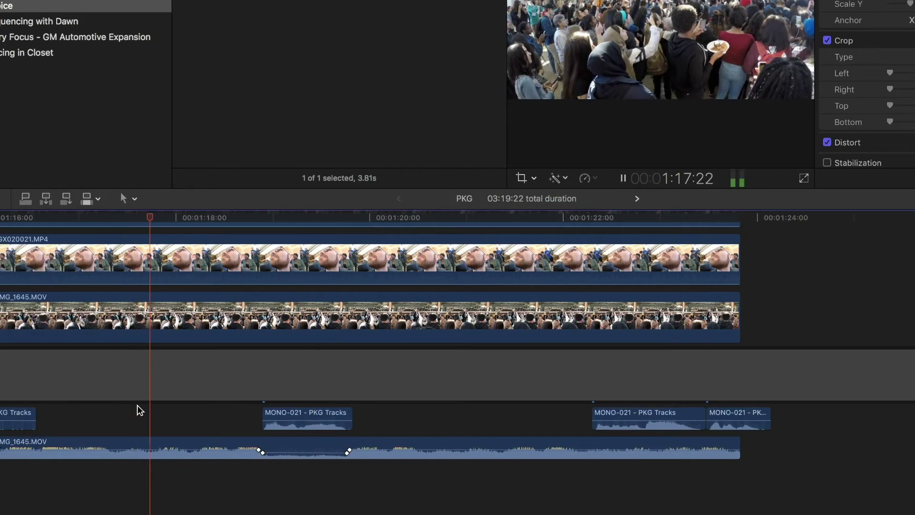
key(space)
drag(312, 417, 318, 418)
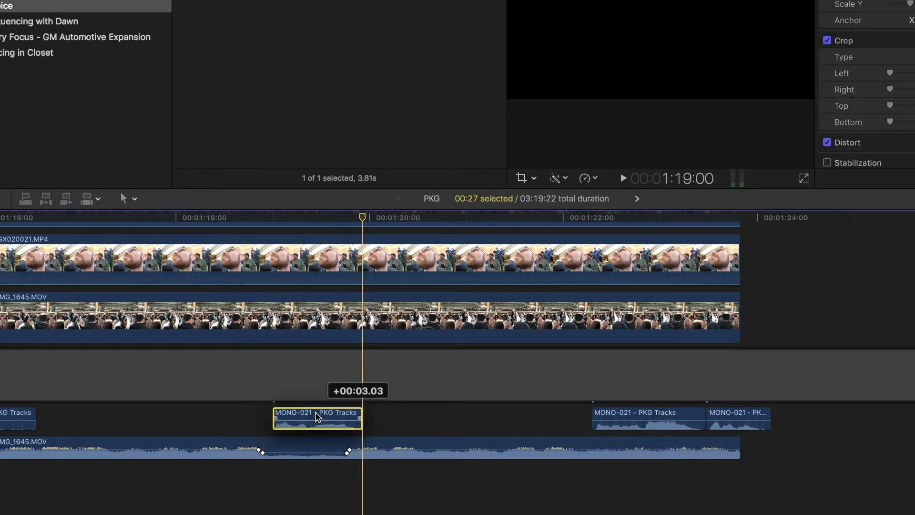
drag(317, 417, 318, 417)
key(super+equal)
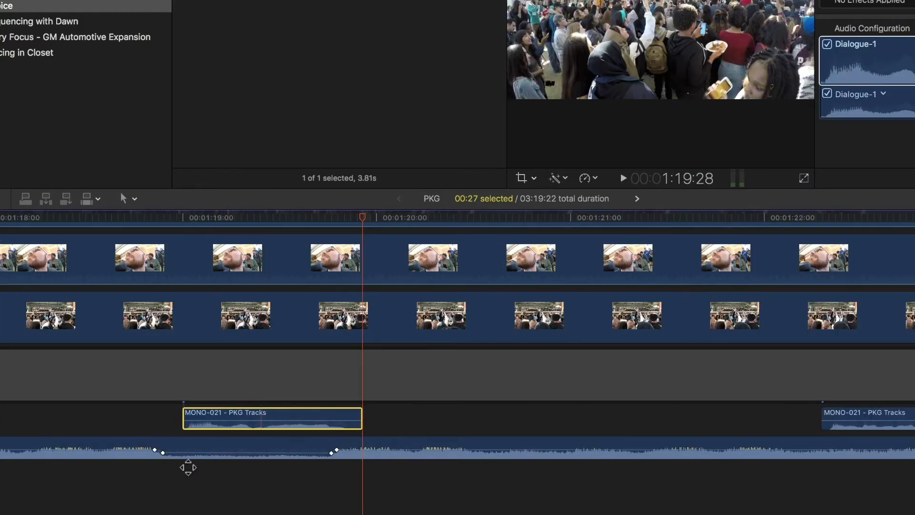
Nudge the opening low keyframe slightly later, move the first short narration piece back to start on it, and play the passage
click(163, 452)
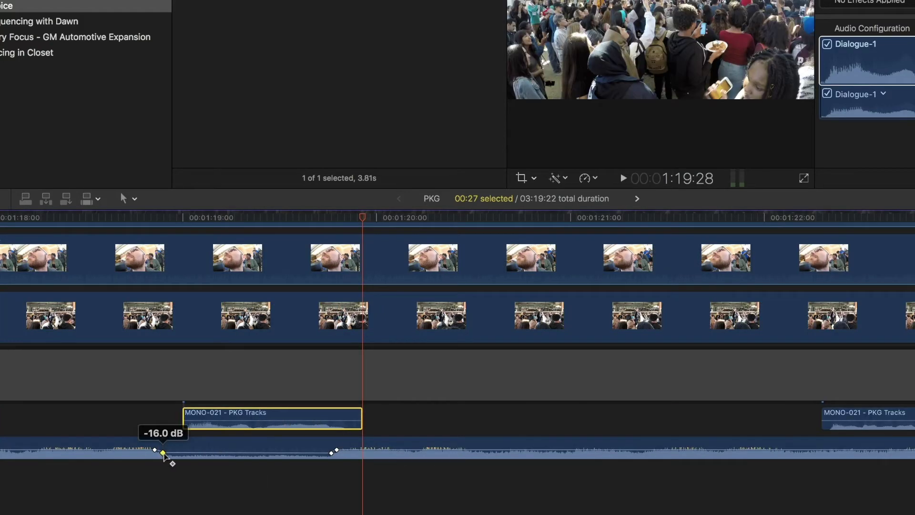
click(35, 421)
key(space)
drag(193, 415, 176, 416)
click(36, 419)
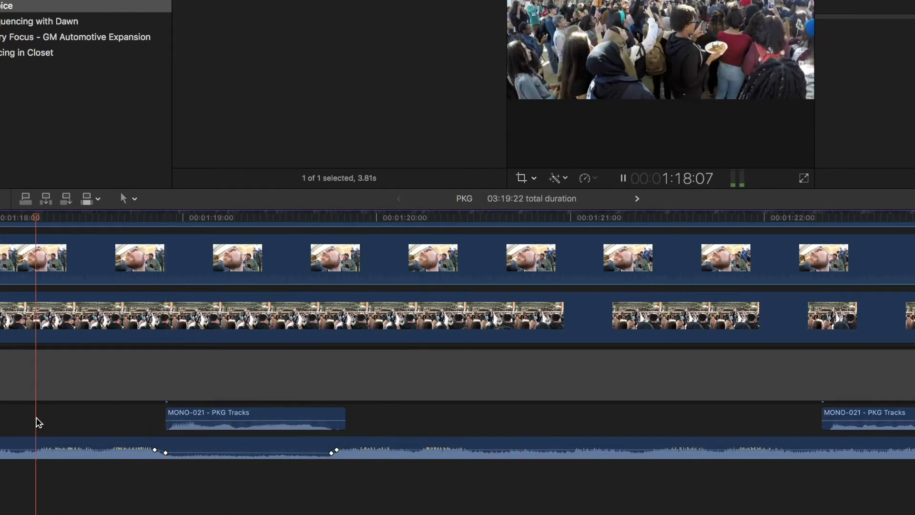
key(space)
key(space)
Nudge the full-volume keyframe before the dip later, close to the low keyframe, to shorten the fade, and replay the passage
drag(155, 450, 158, 450)
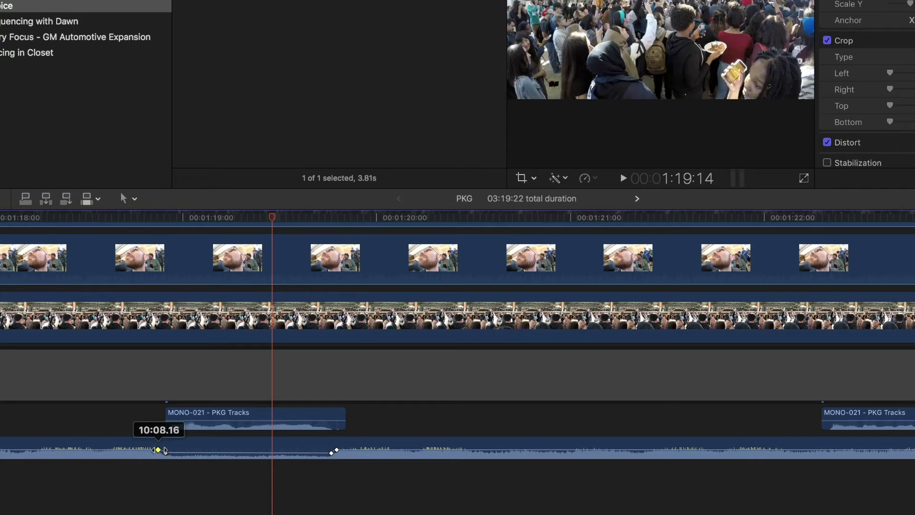
click(16, 418)
key(space)
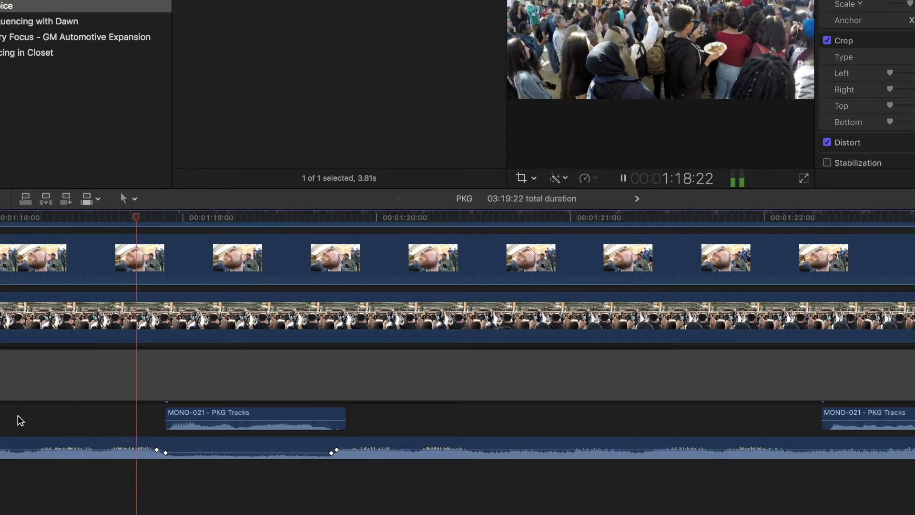
drag(156, 450, 160, 450)
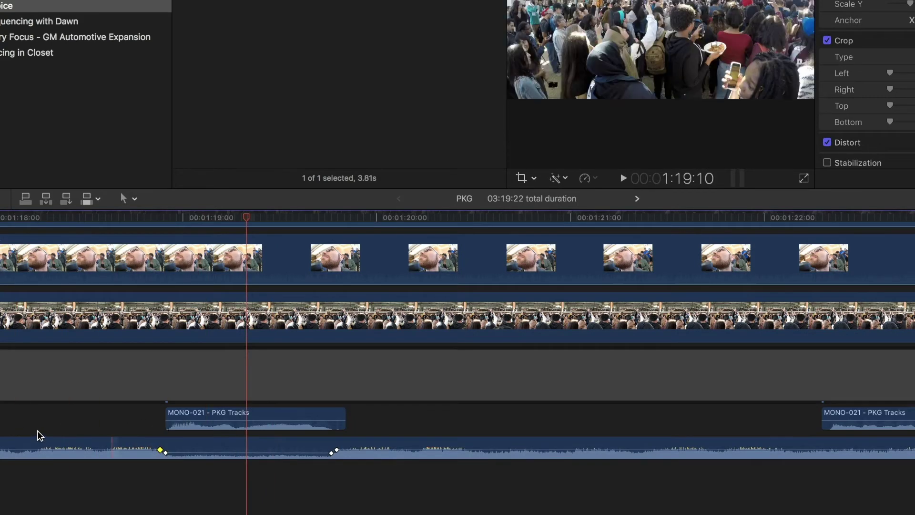
key(space)
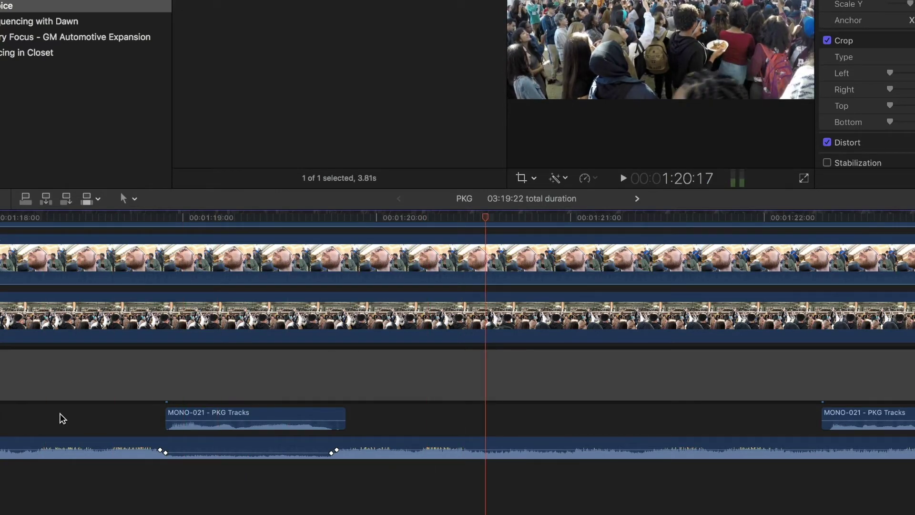
Move the first short narration piece to about 1:19:00, shift both keyframes that open the dip slightly later, and play it
drag(203, 418, 225, 419)
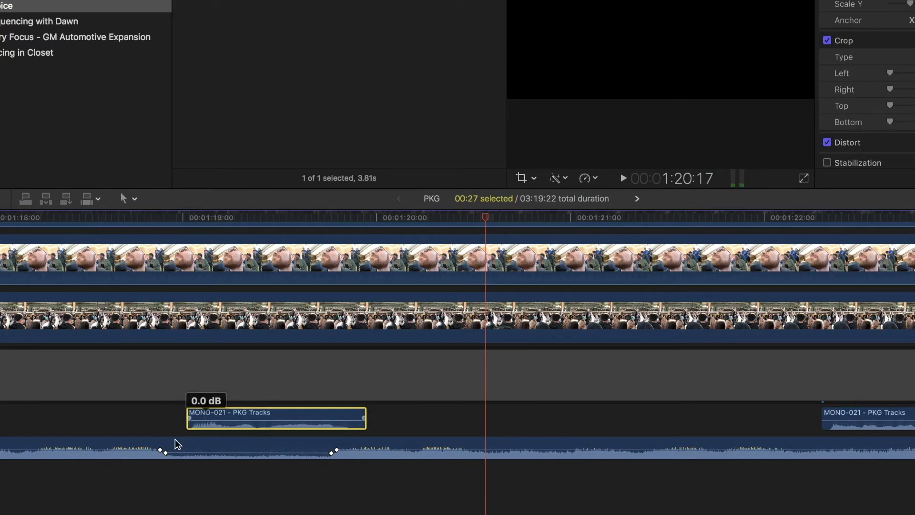
drag(166, 455, 172, 451)
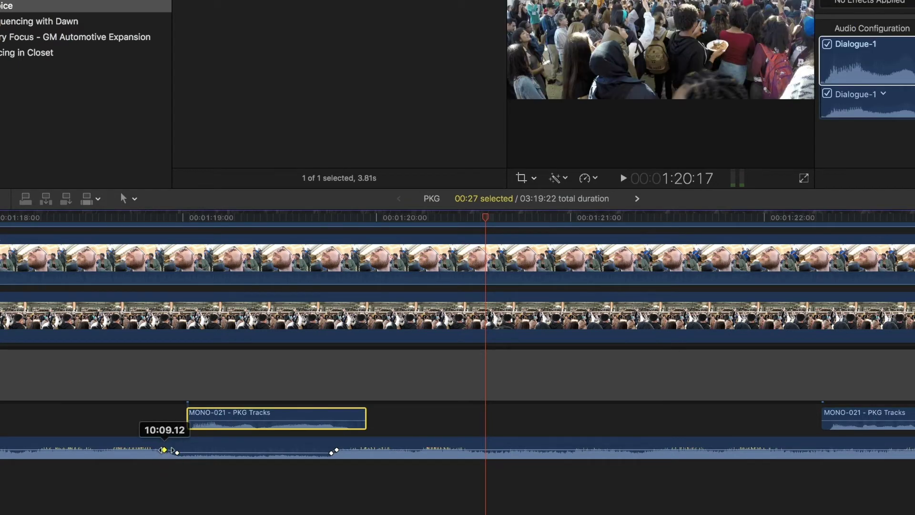
click(41, 422)
key(space)
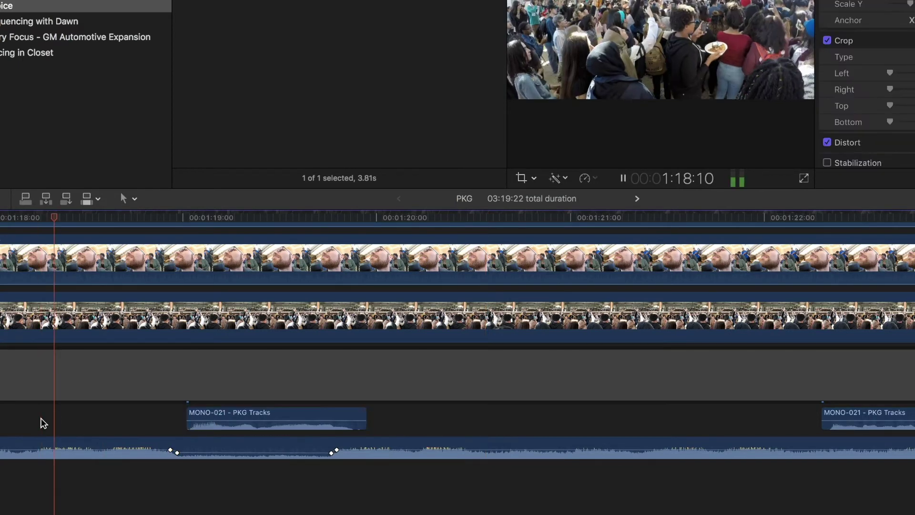
Move the second short narration piece directly after the first and extend the dip by shifting its two closing keyframes to about 1:21:10 and 1:21:13
drag(337, 451, 351, 455)
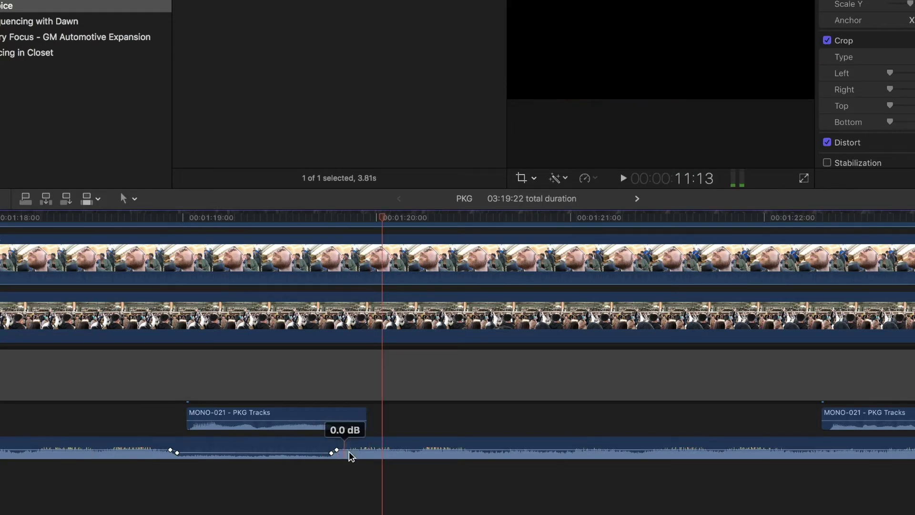
scroll(696, 435, right, 5)
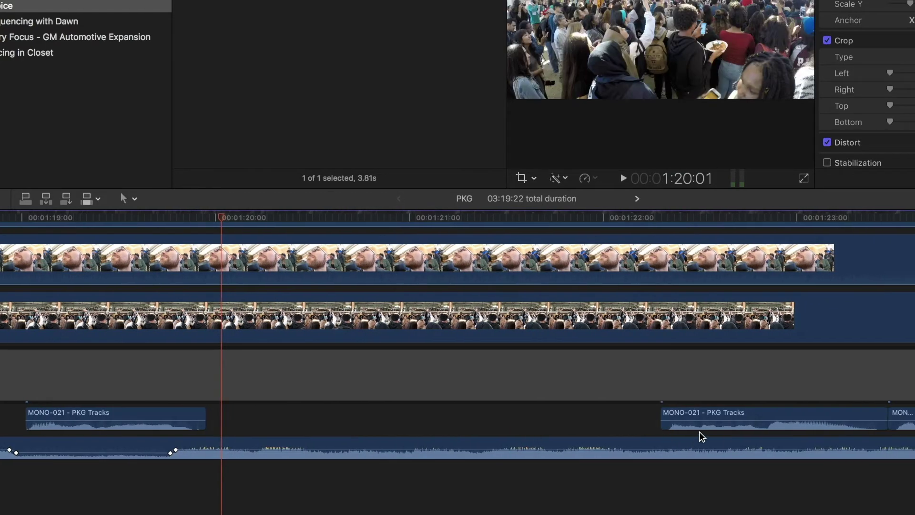
drag(719, 419, 225, 418)
drag(176, 450, 496, 450)
drag(157, 455, 477, 452)
Move the third short narration piece directly after the second and play the sequence from just before the volume dip
drag(900, 416, 439, 412)
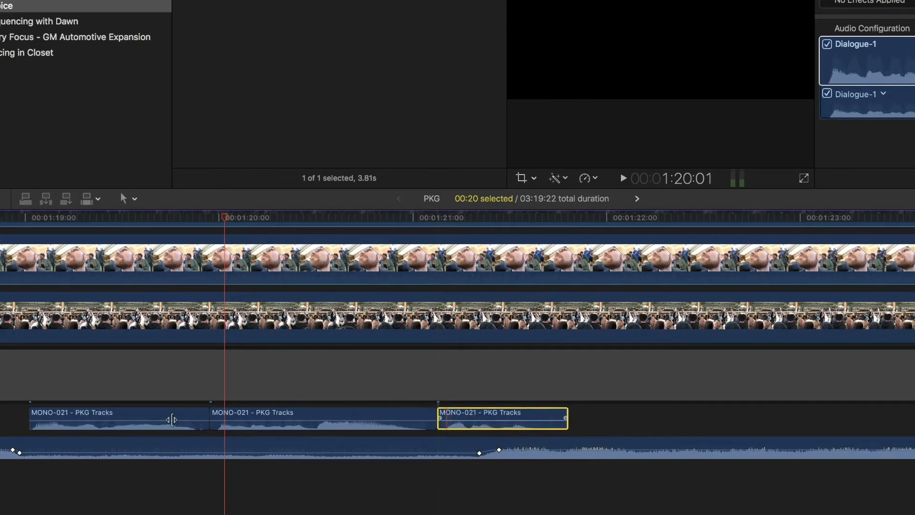
click(0, 424)
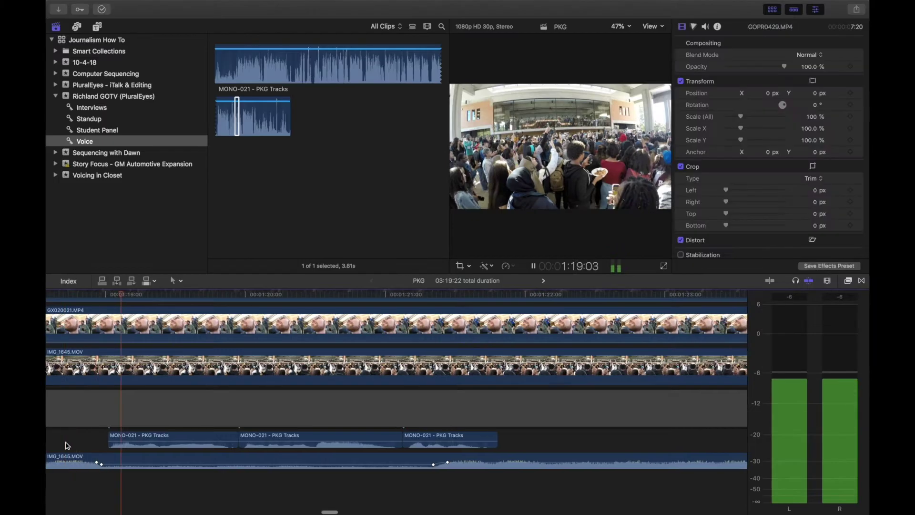
scroll(62, 441, left, 2)
click(63, 437)
key(space)
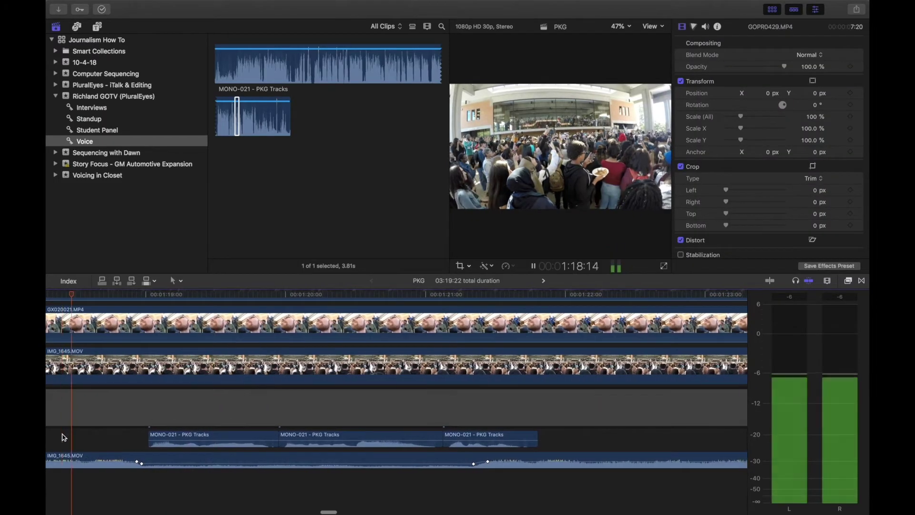
Shift both keyframes that open the rally sound's volume dip slightly later, up to the start of the first narration piece, and replay the passage
key(space)
drag(142, 463, 144, 463)
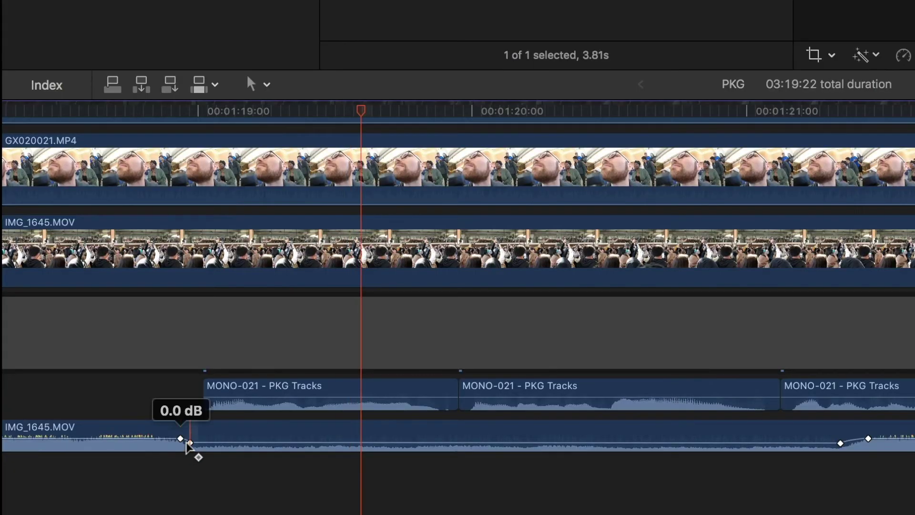
drag(196, 443, 201, 441)
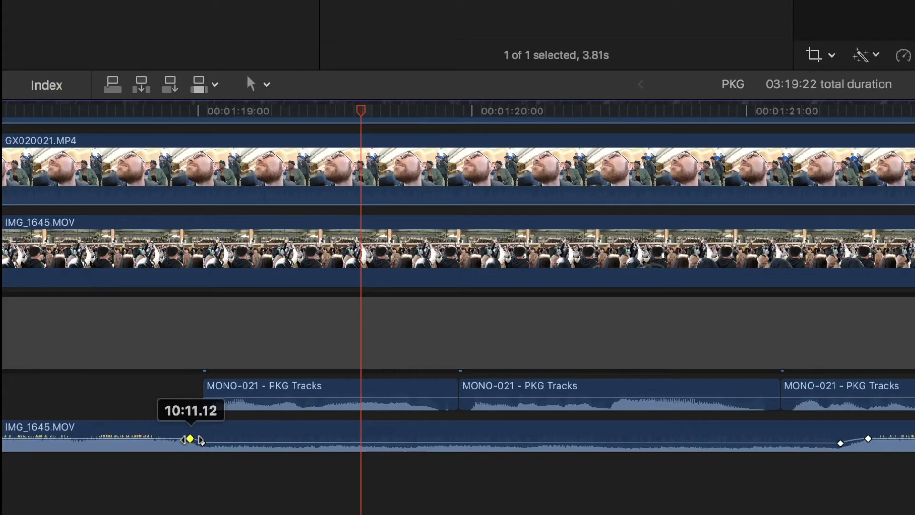
click(47, 400)
key(space)
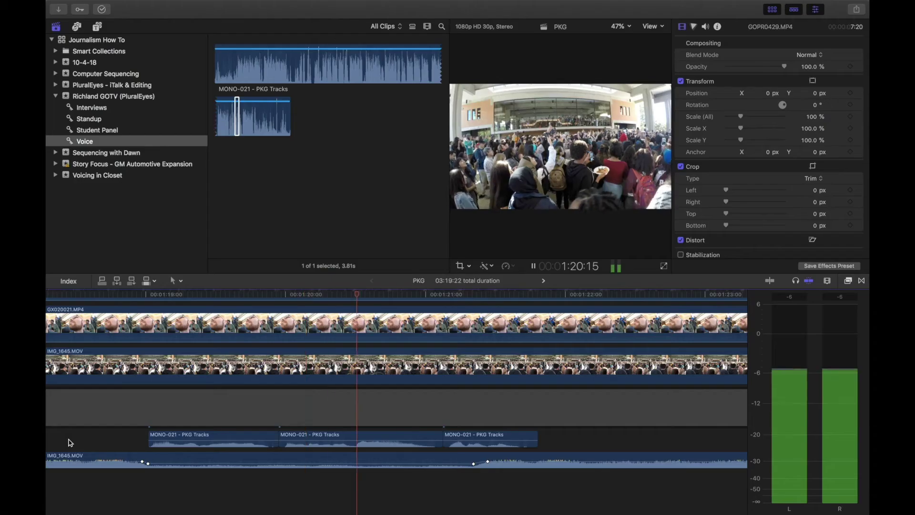
key(space)
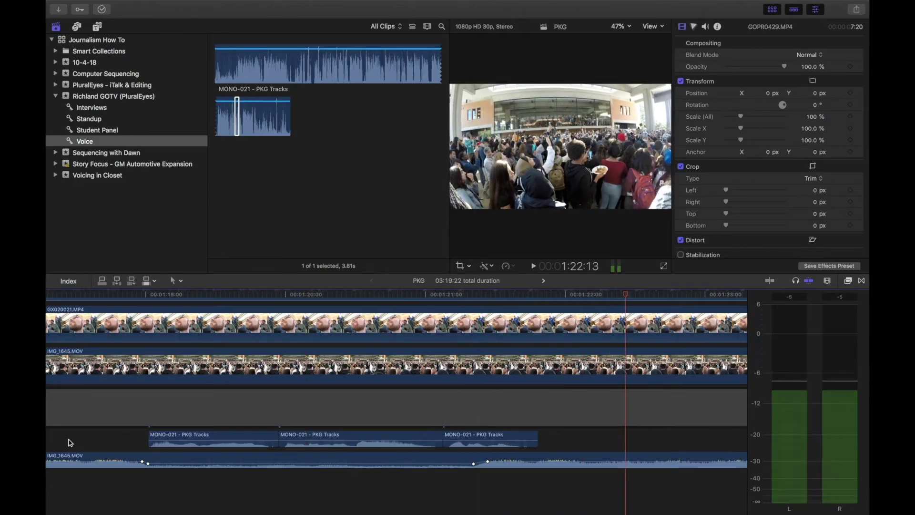
Move the third short narration piece to 1:22:13, leaving a gap after the second piece, and play the passage
drag(476, 439, 645, 437)
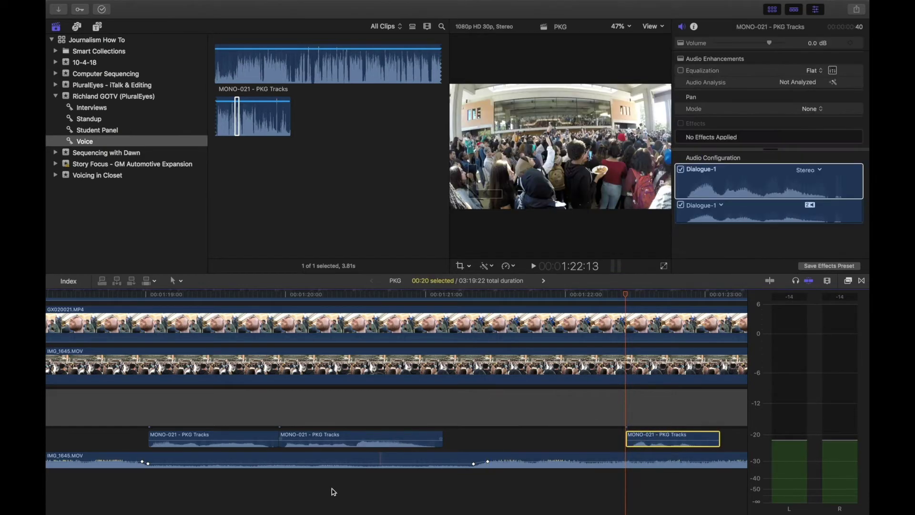
click(333, 491)
key(space)
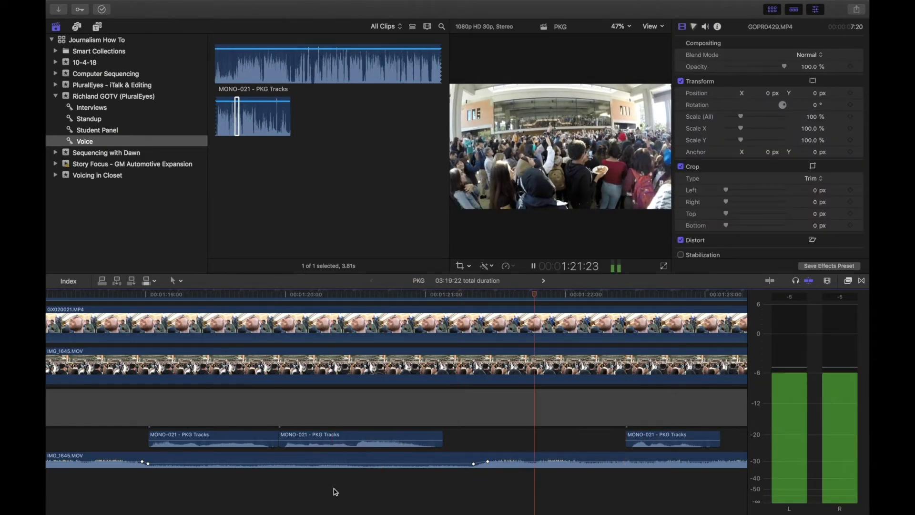
key(space)
Shift the two keyframes that close the dip earlier, to just after the end of the second narration piece, and replay it
click(473, 463)
mouse_move(473, 465)
mouse_down()
mouse_move(443, 462)
mouse_move(486, 462)
mouse_move(475, 461)
mouse_up()
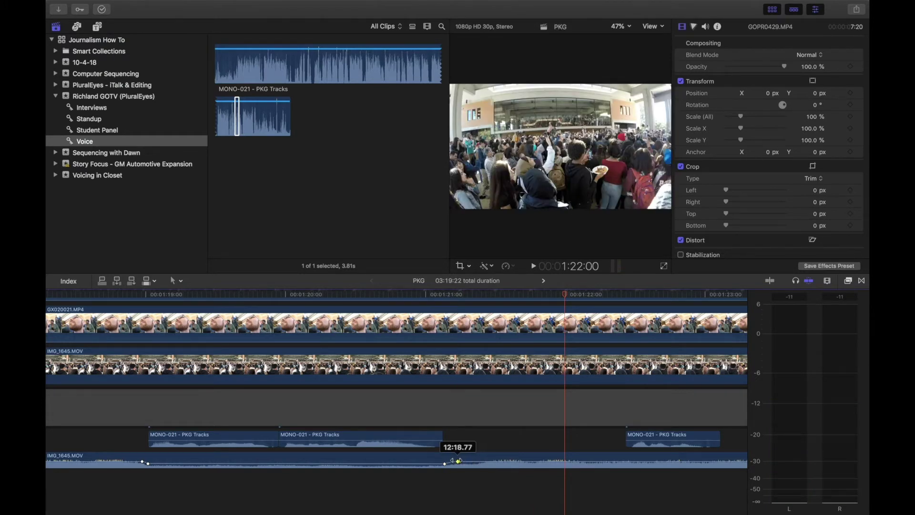
click(280, 486)
key(space)
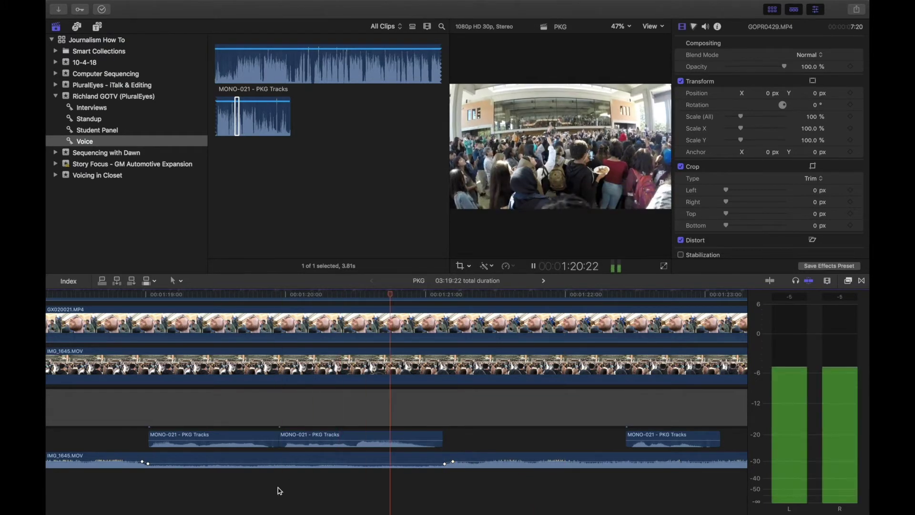
key(space)
Shift the two closing keyframes slightly earlier again, so the rally sound rises just before the second narration piece ends, and replay
mouse_move(445, 463)
mouse_down()
mouse_move(432, 463)
mouse_move(449, 461)
mouse_up()
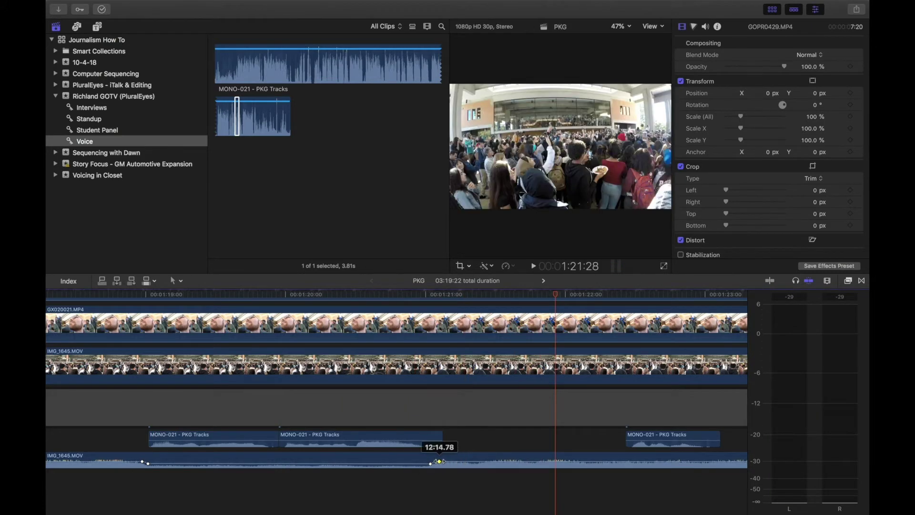
click(218, 488)
key(space)
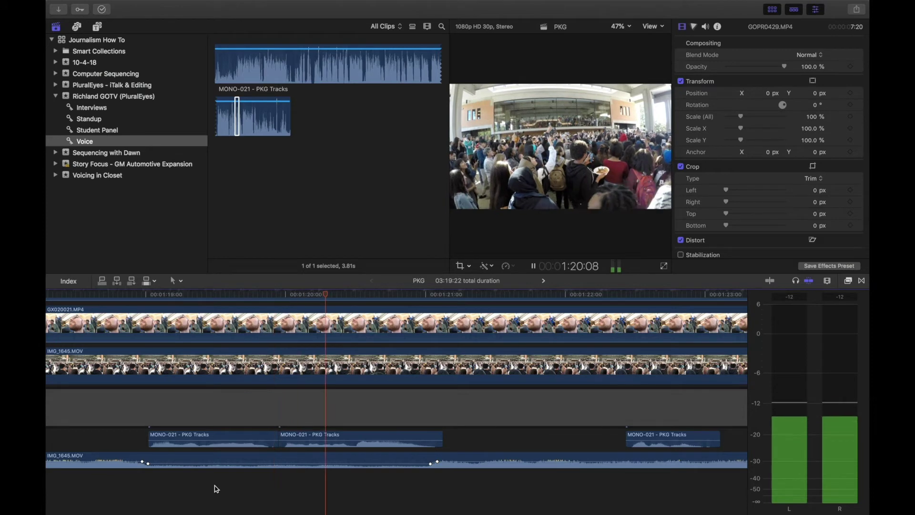
key(space)
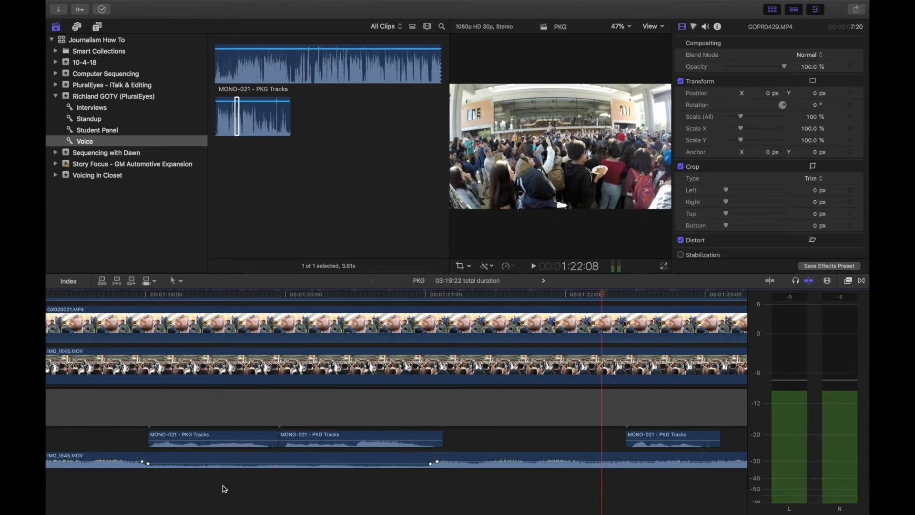
Start a second volume dip in the IMG_1645.MOV rally sound, with a full-volume keyframe before the third narration piece and a lowered one at its start
scroll(475, 485, right, 5)
drag(470, 441, 446, 440)
click(450, 460)
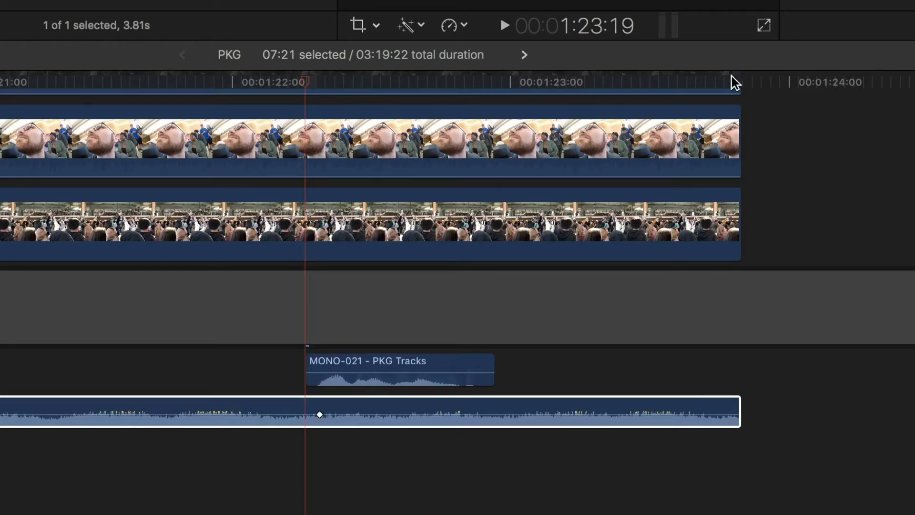
click(271, 411)
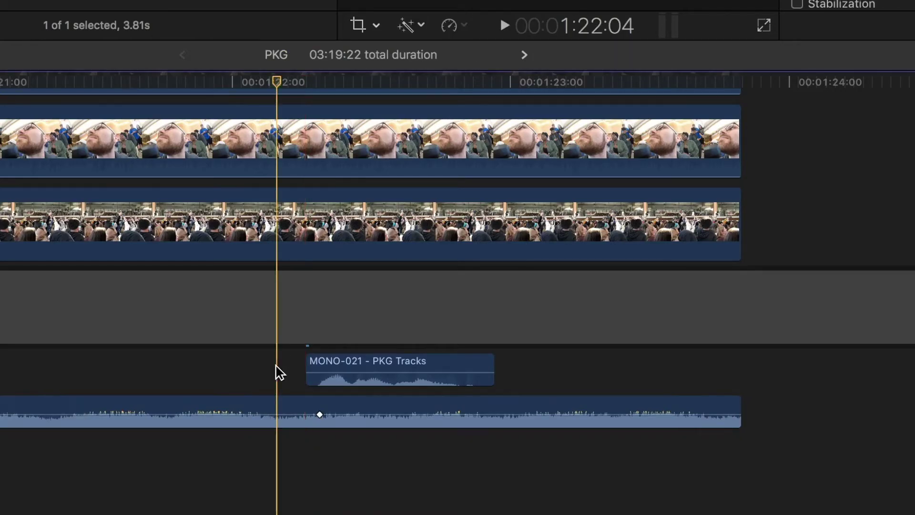
scroll(271, 400, right, 1)
click(810, 2)
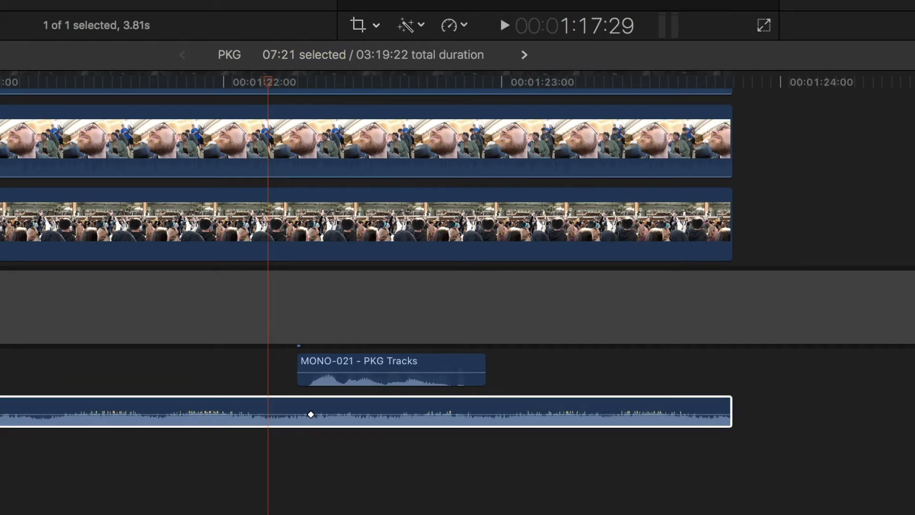
mouse_move(311, 415)
drag(310, 414, 284, 418)
drag(337, 368, 310, 370)
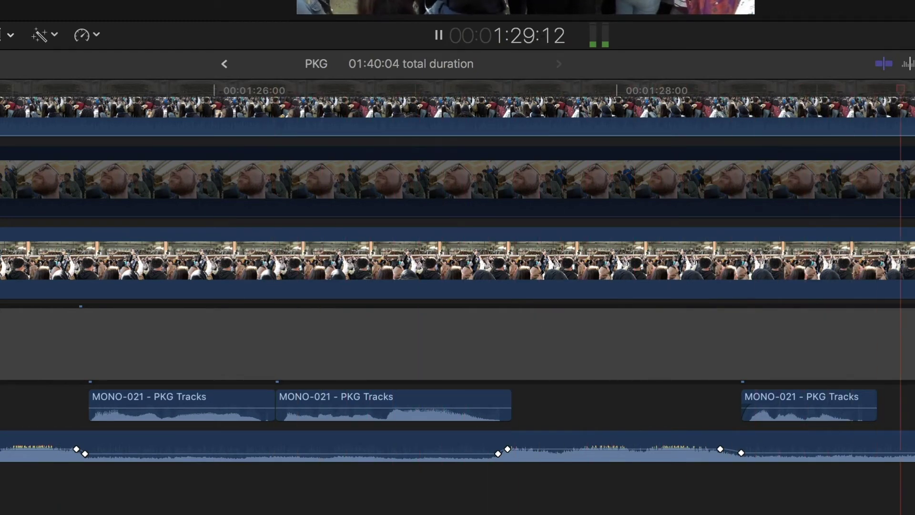
click(437, 31)
Go to the end of the rally clips at 1:23:25 and find the second IMG_1649 panel clip in the Interviews timeline
scroll(762, 310, right, 3)
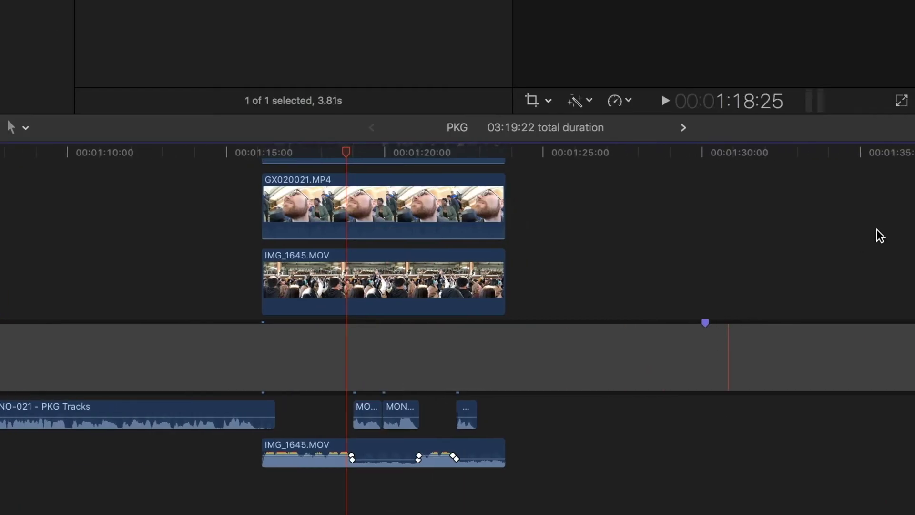
scroll(760, 251, right, 6)
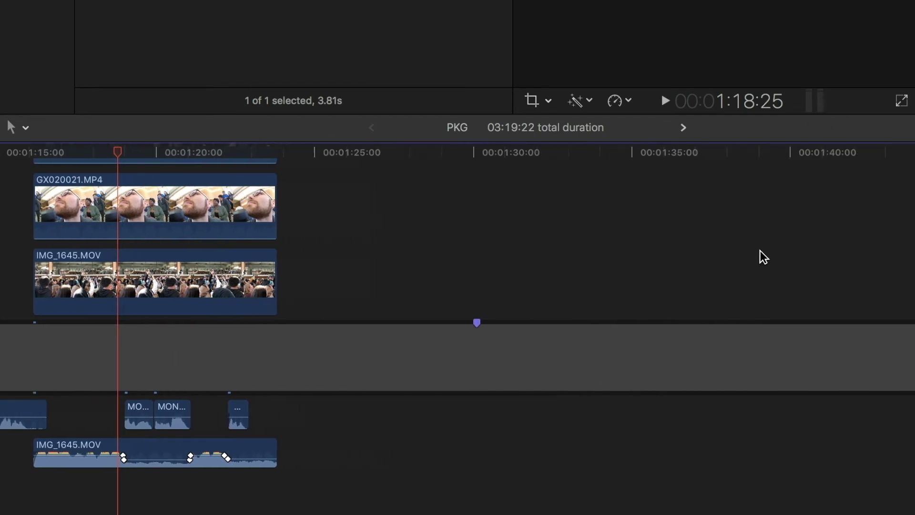
drag(351, 145, 174, 152)
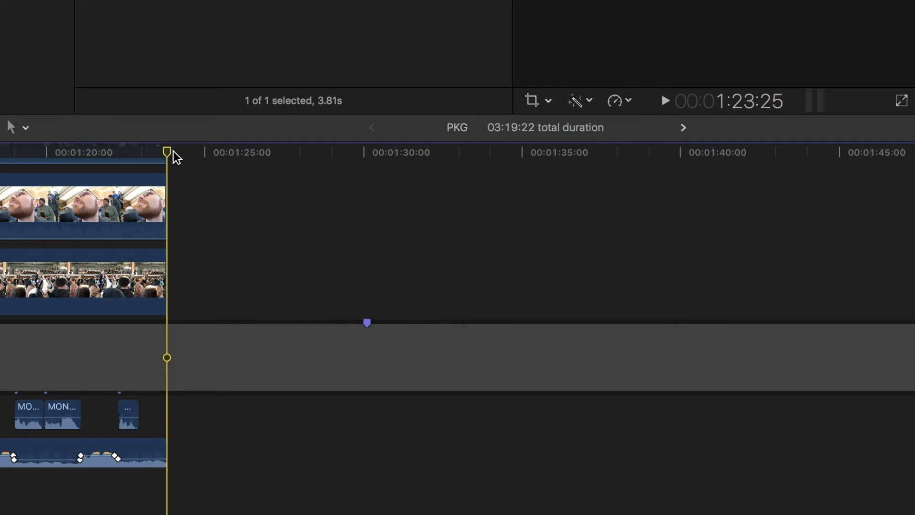
key(super+minus)
click(242, 148)
drag(241, 147, 416, 139)
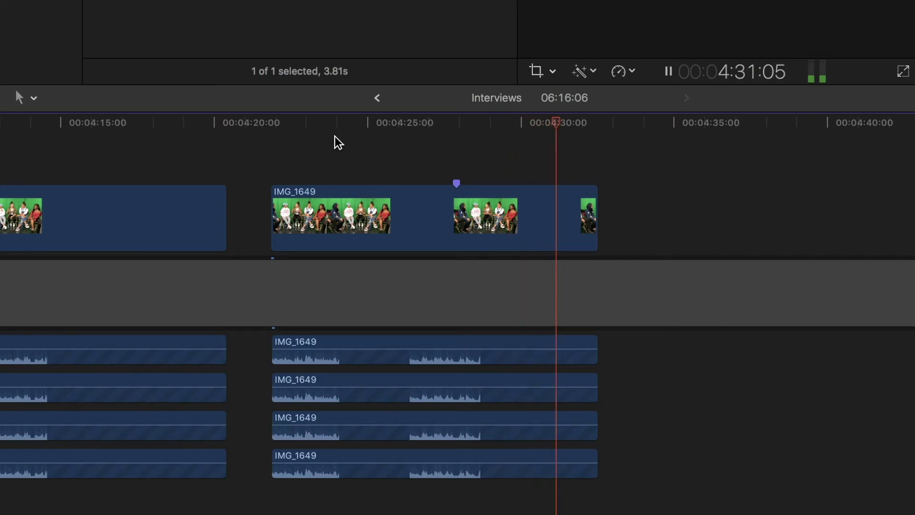
Play the closing words of the second IMG_1649 panel clip and skim it from 4:21:26 to its end at 4:32:16
key(space)
key(space)
key(space)
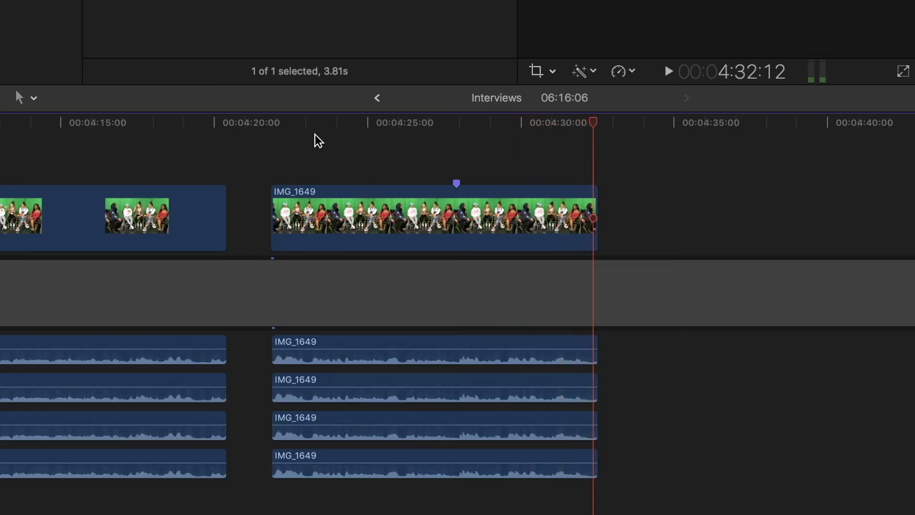
click(273, 120)
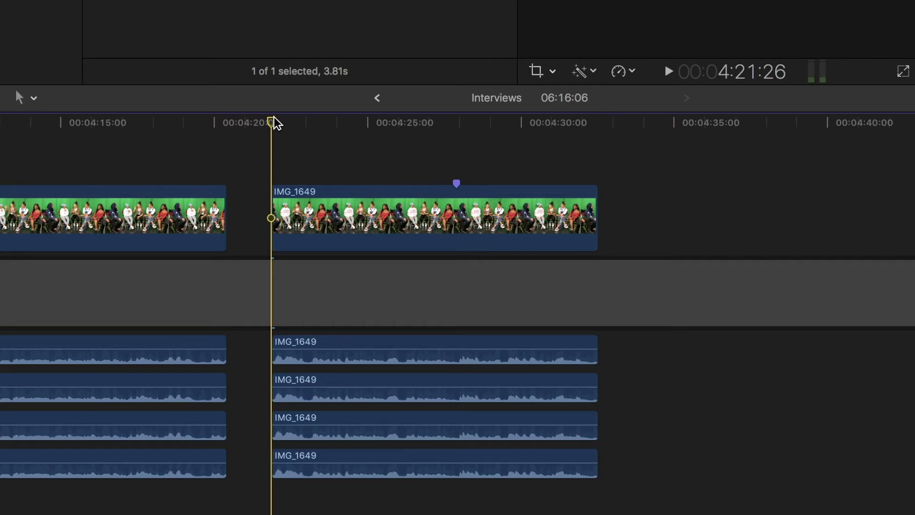
drag(275, 120, 597, 121)
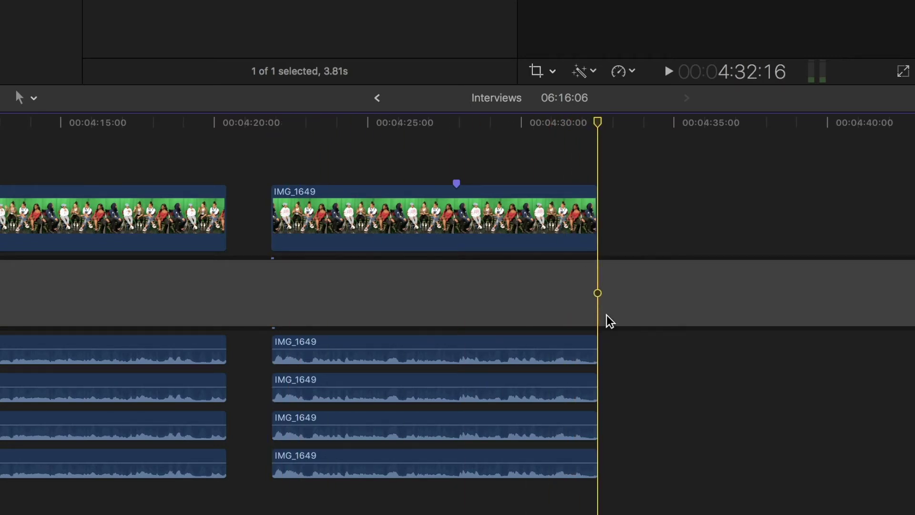
click(557, 127)
key(space)
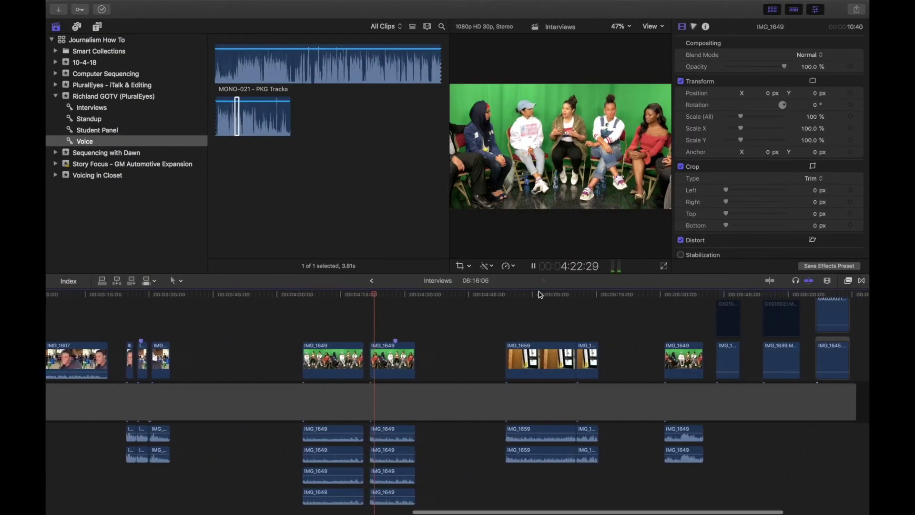
Replay the last seconds of the second IMG_1649 panel clip and trim its end slightly earlier
scroll(540, 294, right, 2)
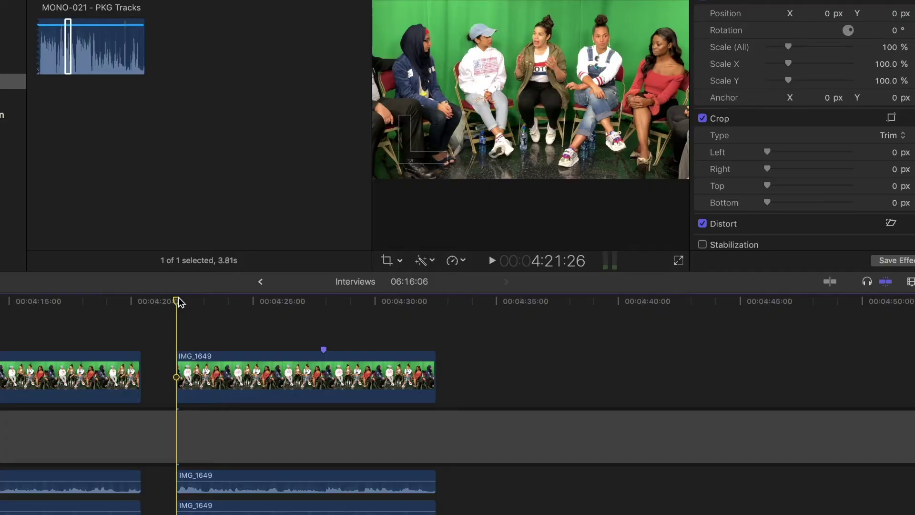
drag(180, 301, 437, 303)
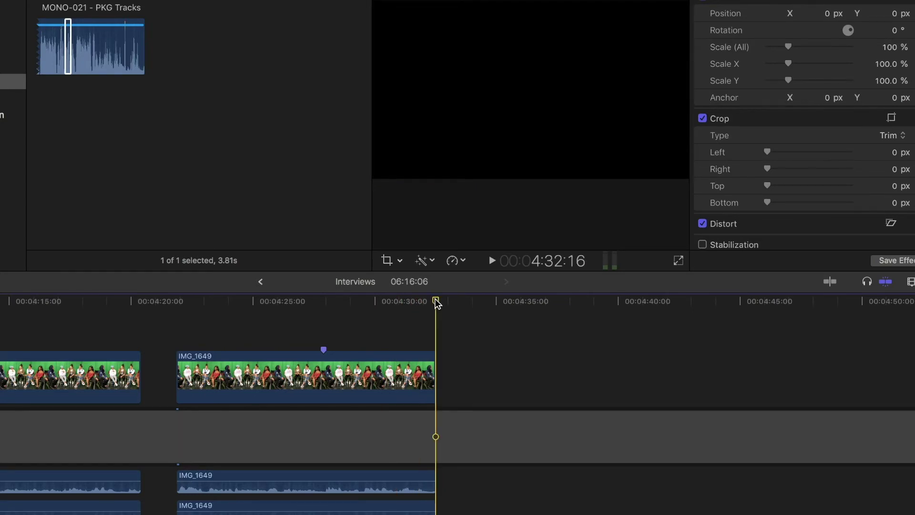
click(403, 305)
key(space)
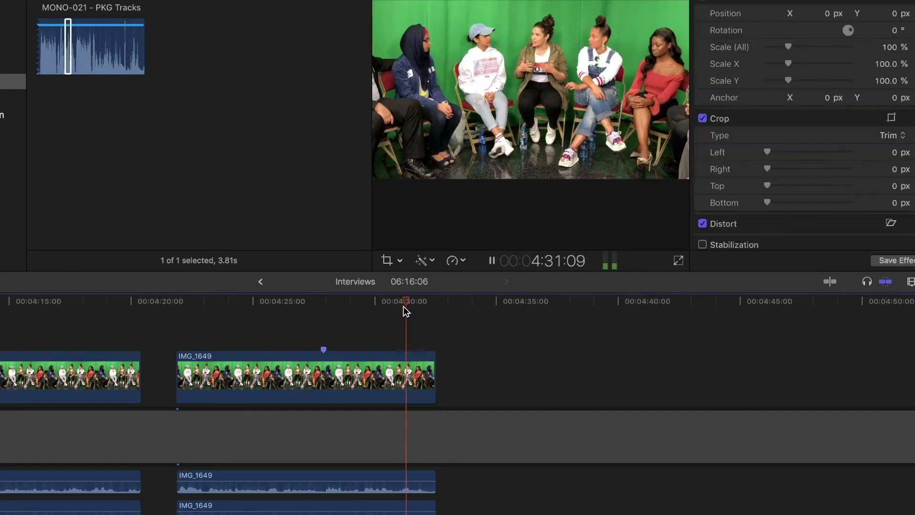
key(space)
key(Right)
key(Right)
drag(434, 371, 428, 371)
click(435, 478)
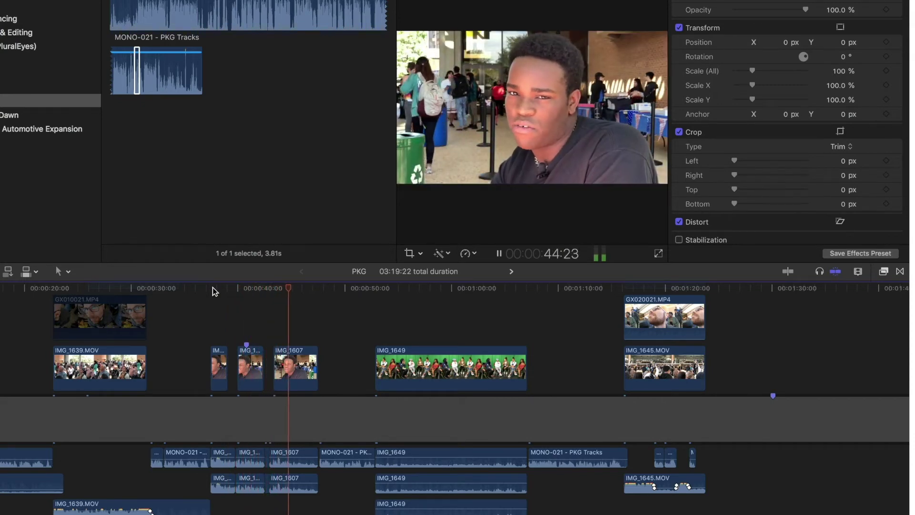
Play the third IMG_1607 interview clip in the PKG timeline and cut its picture and both sound tracks at 45:05
click(273, 289)
key(space)
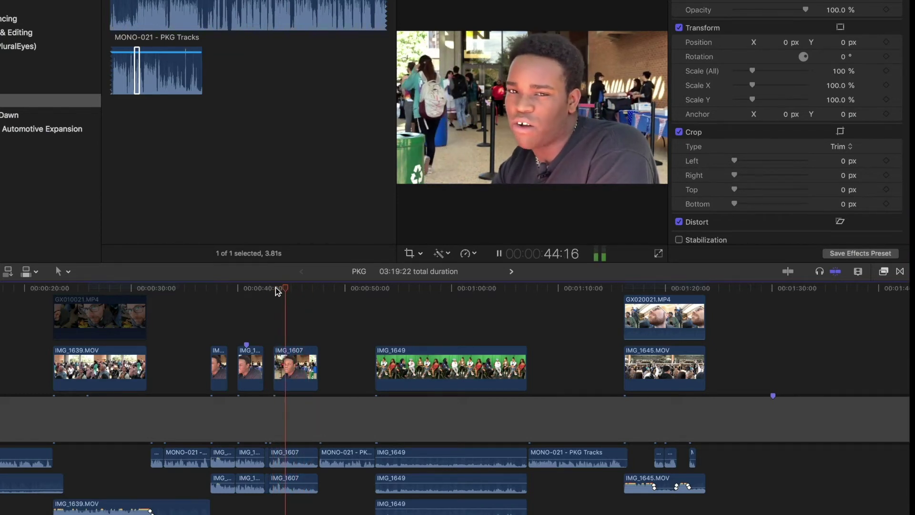
key(space)
key(super+equal)
key(super+equal)
key(super+b)
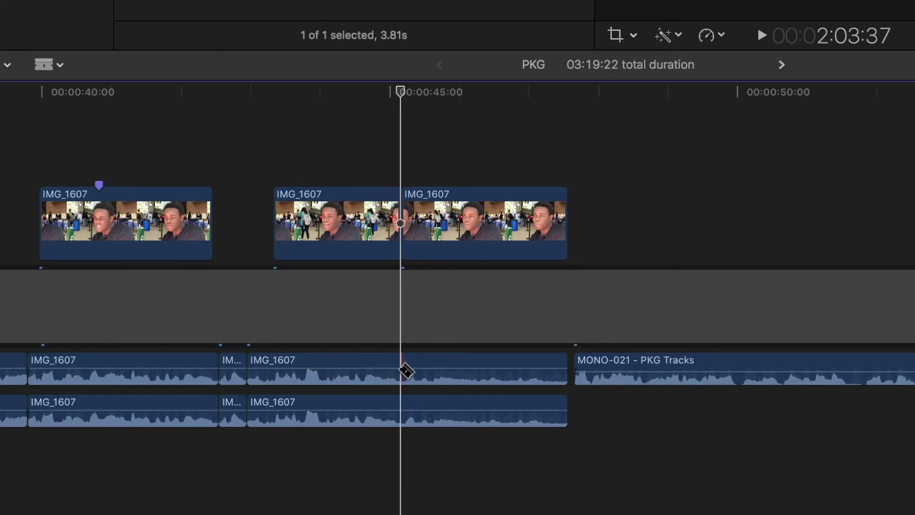
key(a)
Delete the picture piece and both sound pieces of the IMG_1607 interview after the 45:05 cut
click(499, 253)
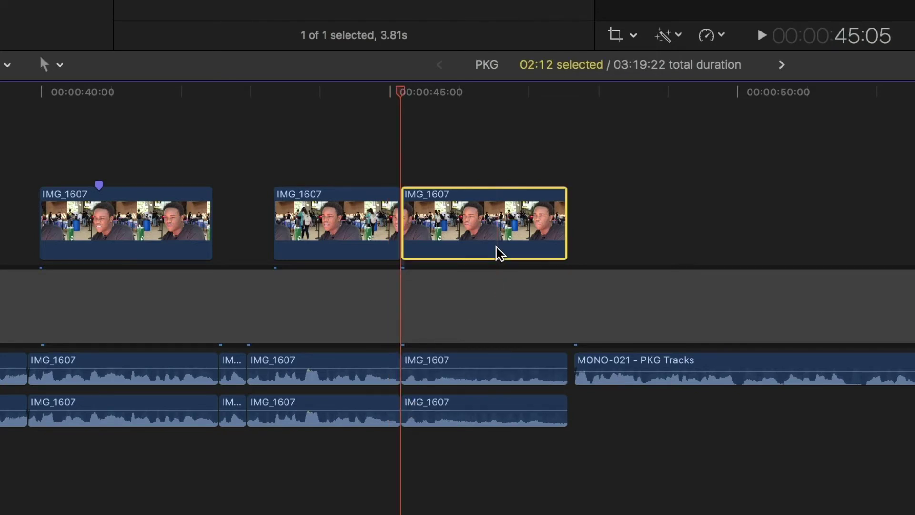
key(Delete)
click(474, 365)
key(Delete)
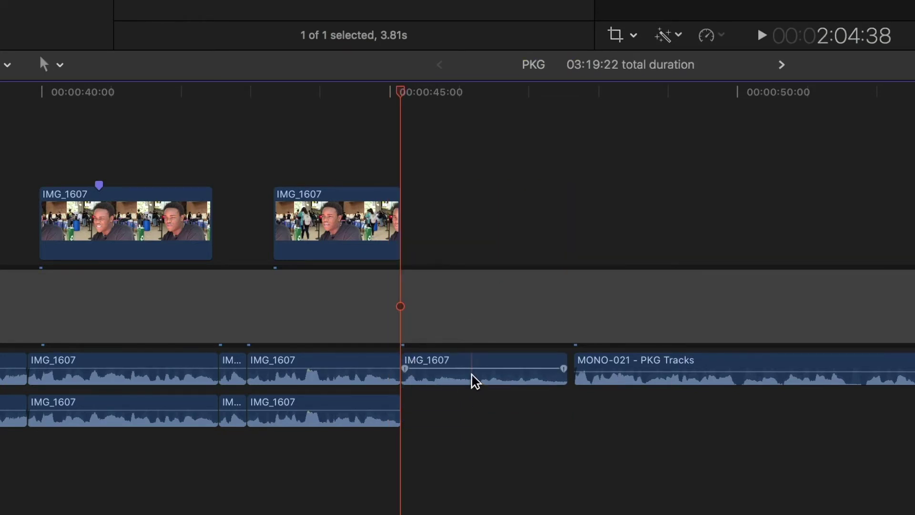
click(474, 364)
key(Delete)
Move all the narration, panel and rally clips after the IMG_1607 interview 2:11 earlier so the narration starts at 45:09
key(Right)
key(Right)
key(Right)
key(Right)
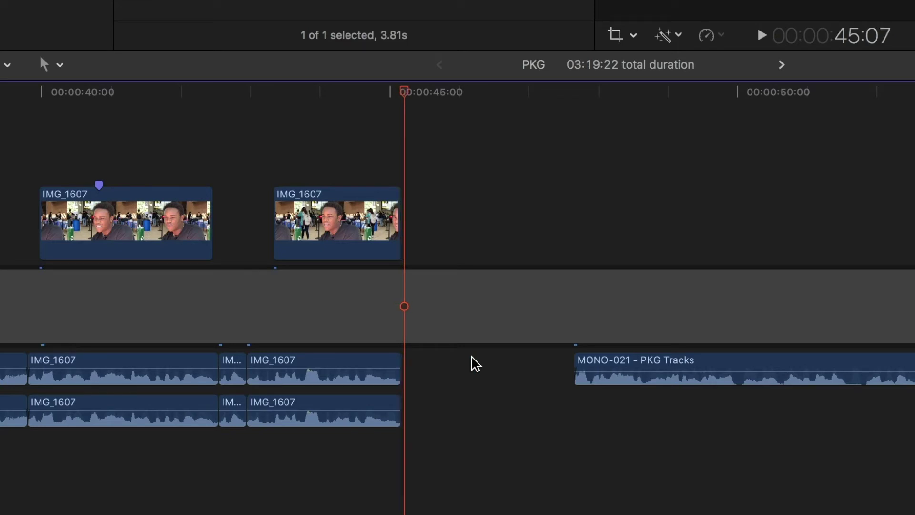
drag(619, 379, 452, 167)
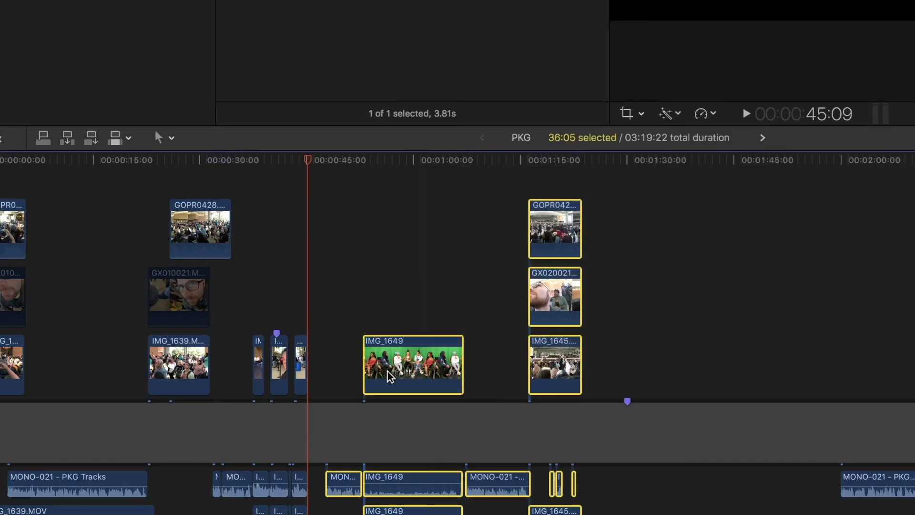
drag(390, 376, 373, 376)
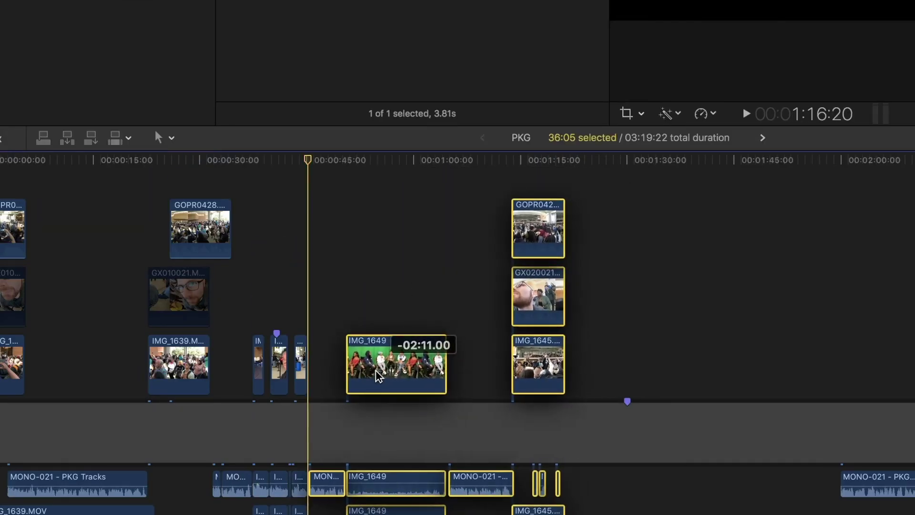
Play back the join between the end of the IMG_1607 interview and the narration that follows
click(305, 313)
key(space)
click(303, 310)
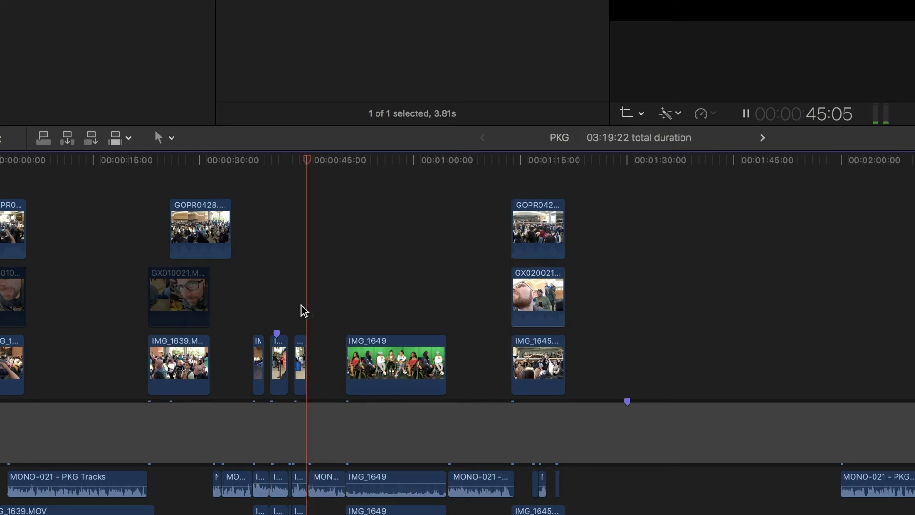
click(294, 309)
scroll(296, 310, down, 2)
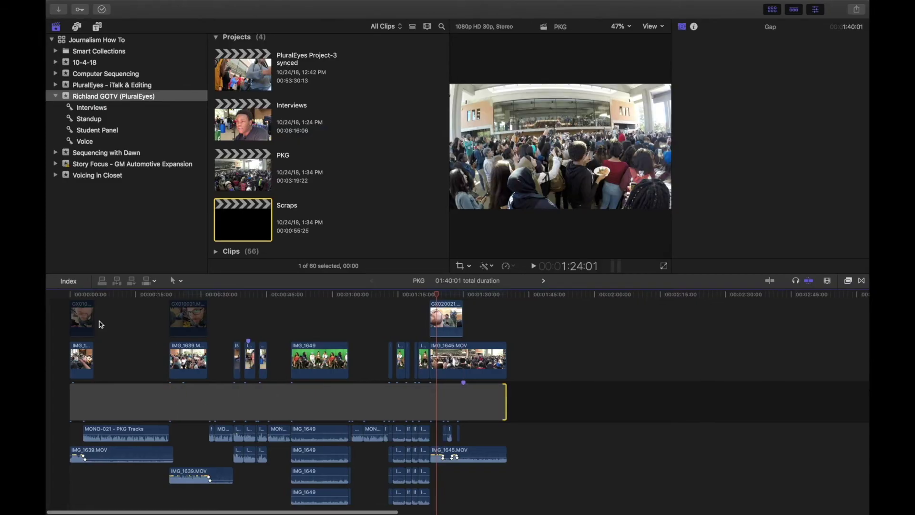
key(Home)
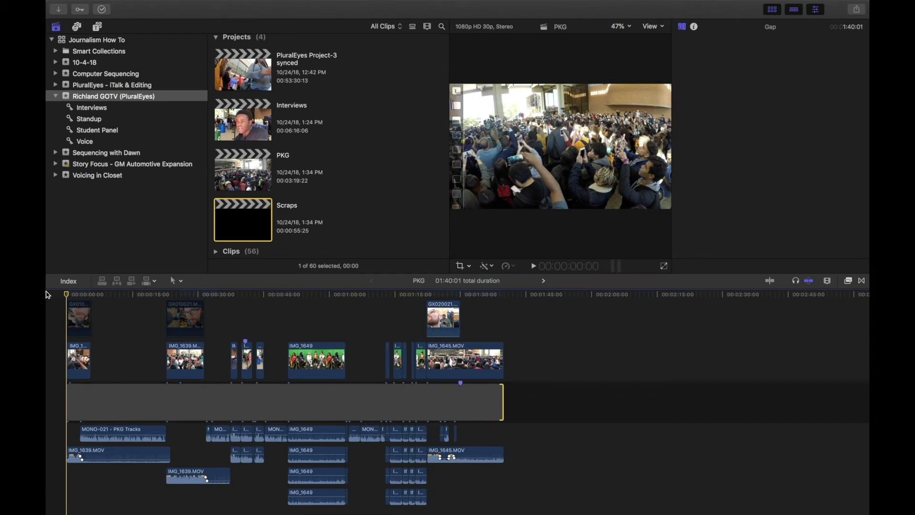
key(super+equal)
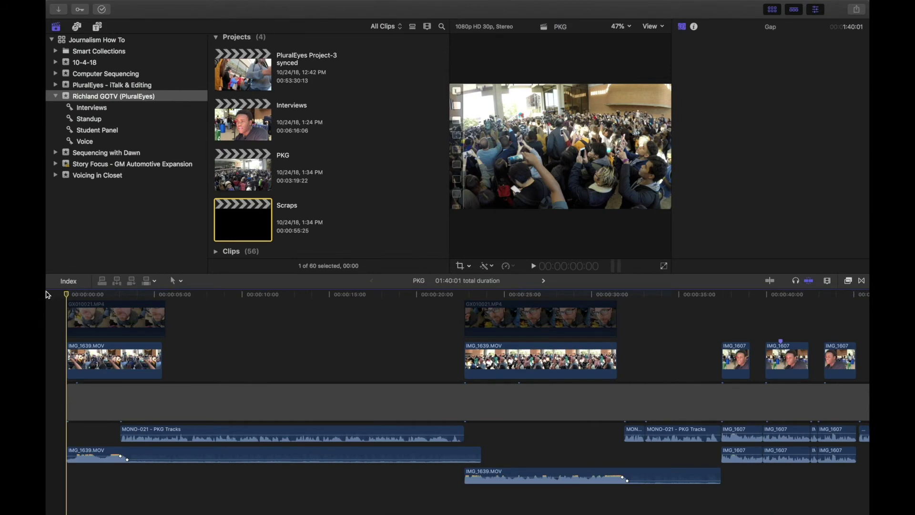
key(super+equal)
Place the playhead just after the start of the IMG_1641.MOV rally clip in the PluralEyes Project-3 synced timeline
scroll(77, 370, up, 3)
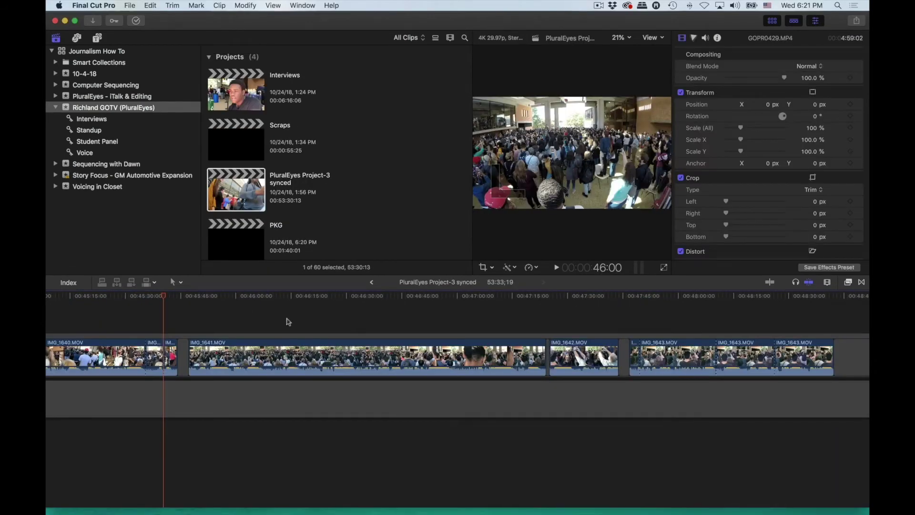
scroll(287, 322, up, 5)
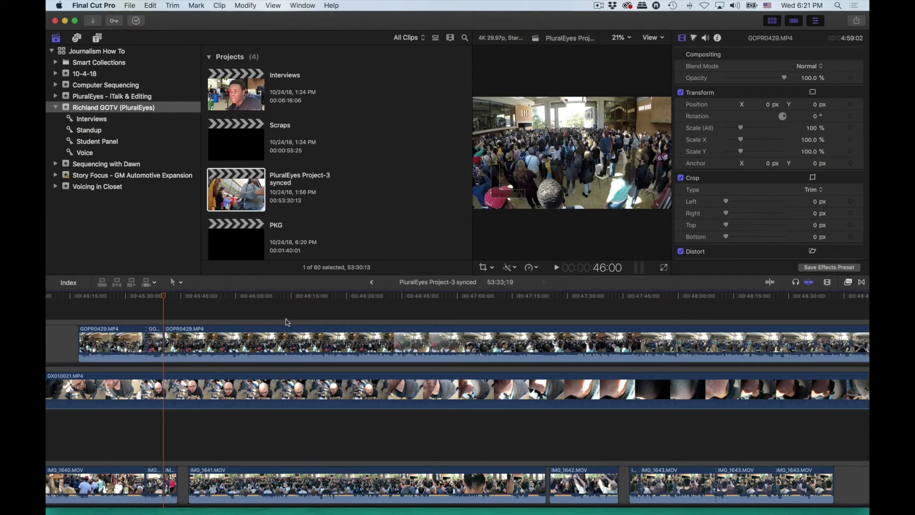
click(208, 298)
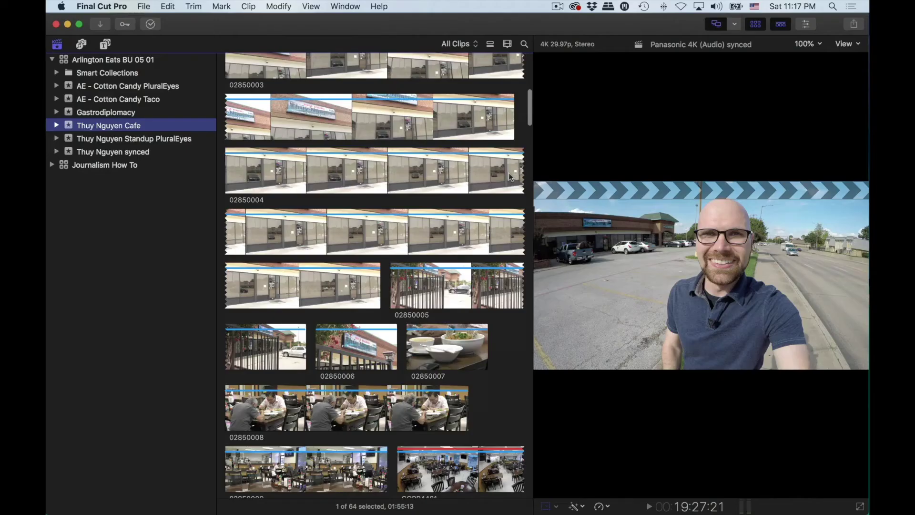
Browse the Thuy Nguyen Cafe event's clips, from the exterior and food shots through the interviews to the GOPR4581 sign shots
scroll(508, 173, down, 6)
scroll(508, 172, down, 10)
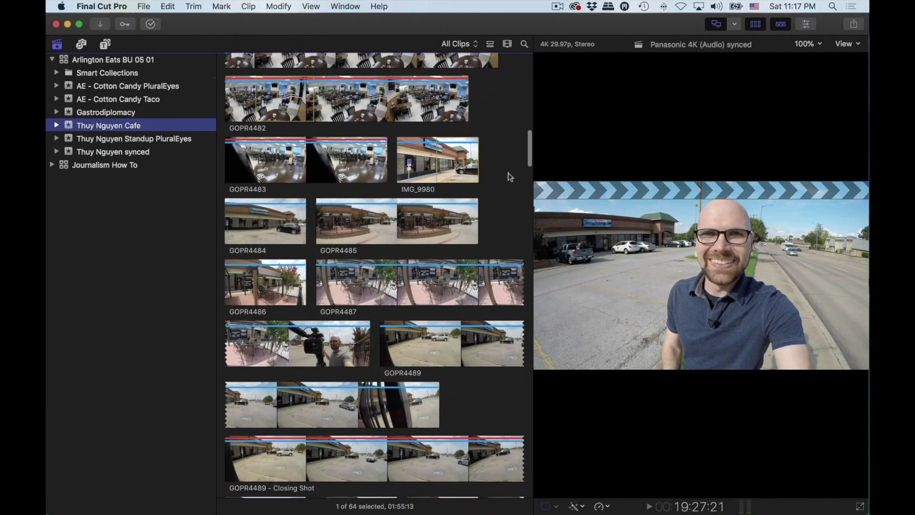
scroll(508, 176, down, 10)
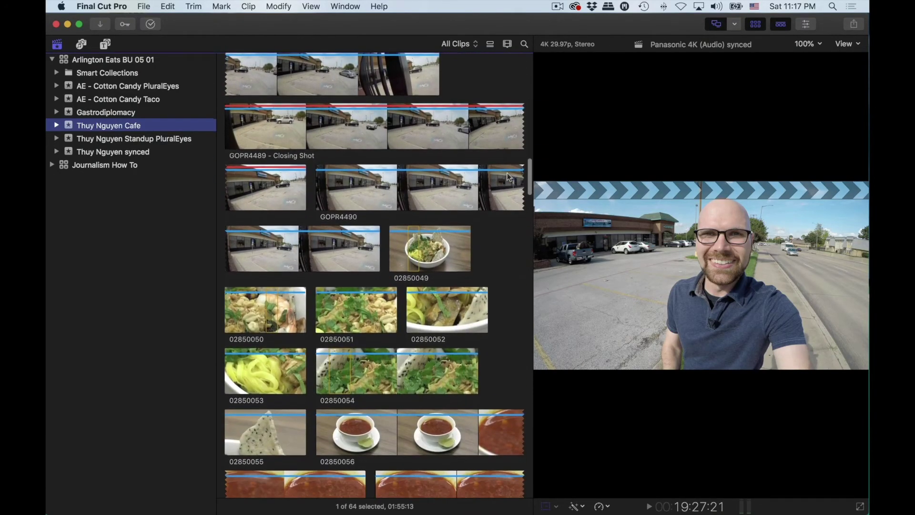
scroll(508, 176, down, 8)
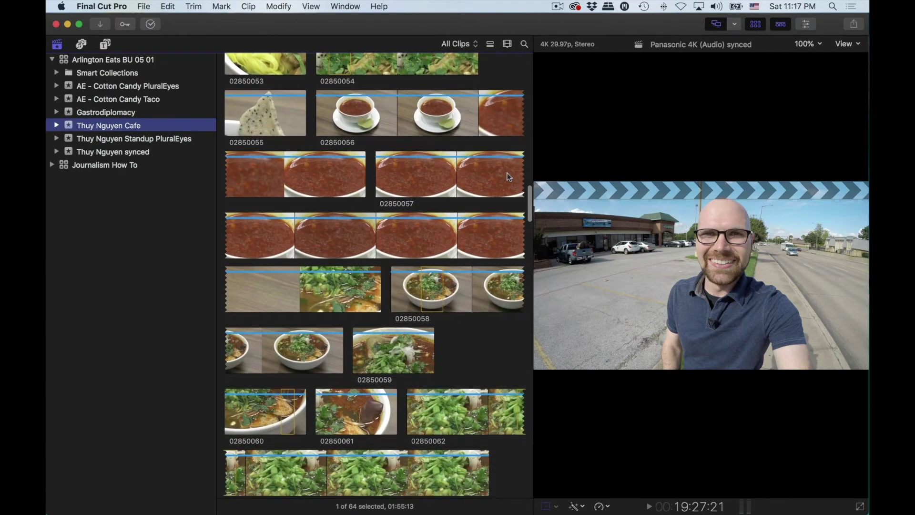
scroll(508, 177, down, 8)
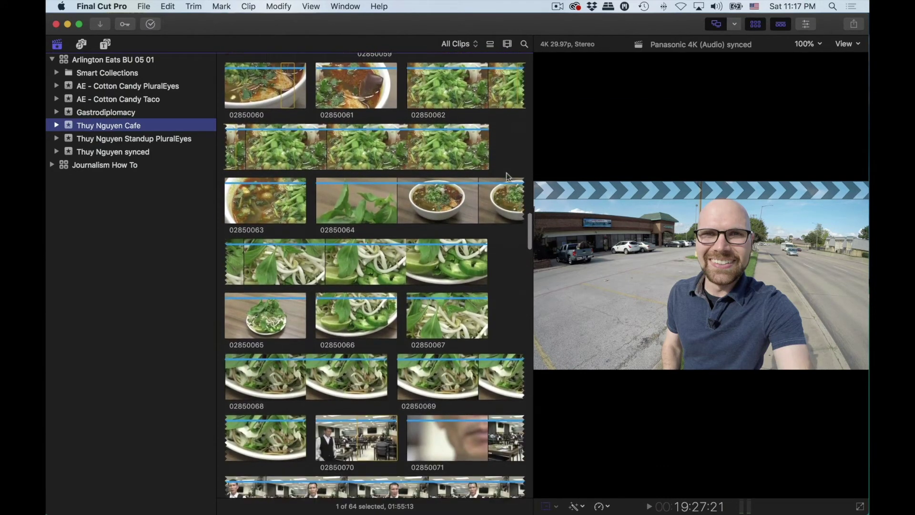
scroll(508, 176, down, 10)
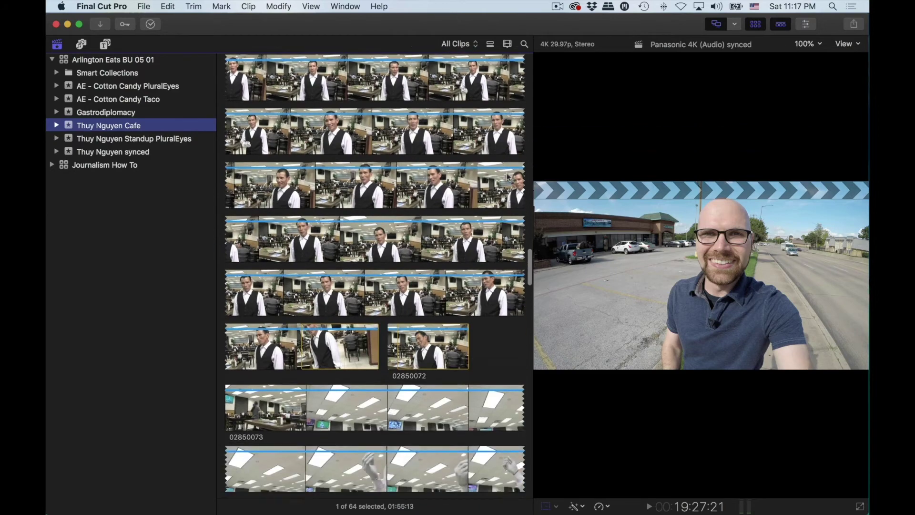
scroll(508, 176, down, 10)
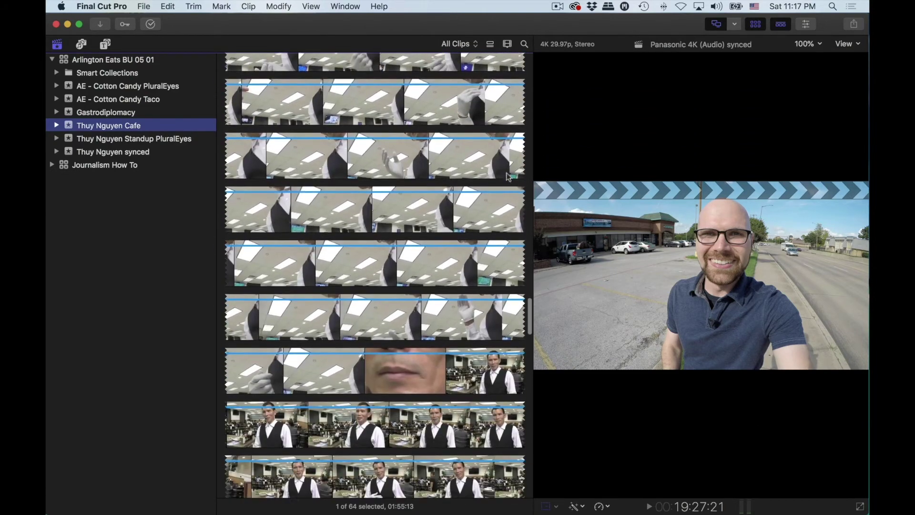
scroll(509, 176, down, 10)
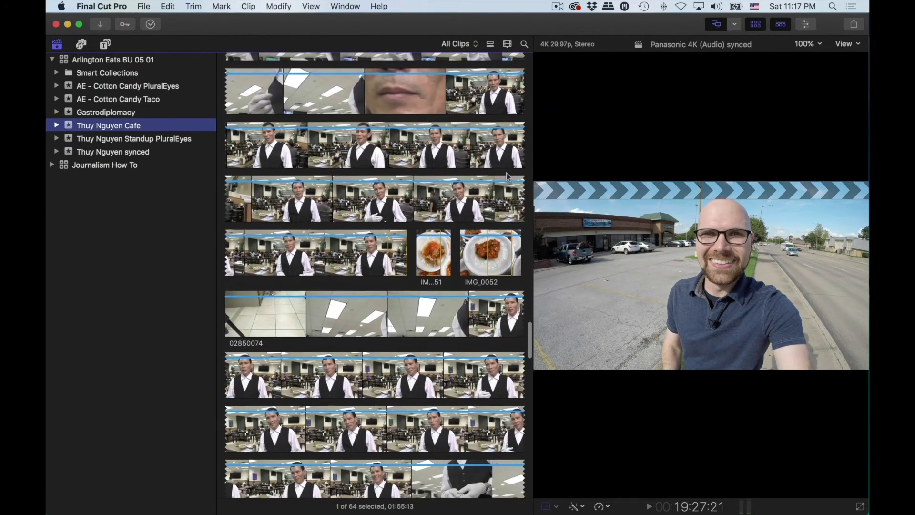
scroll(508, 177, down, 10)
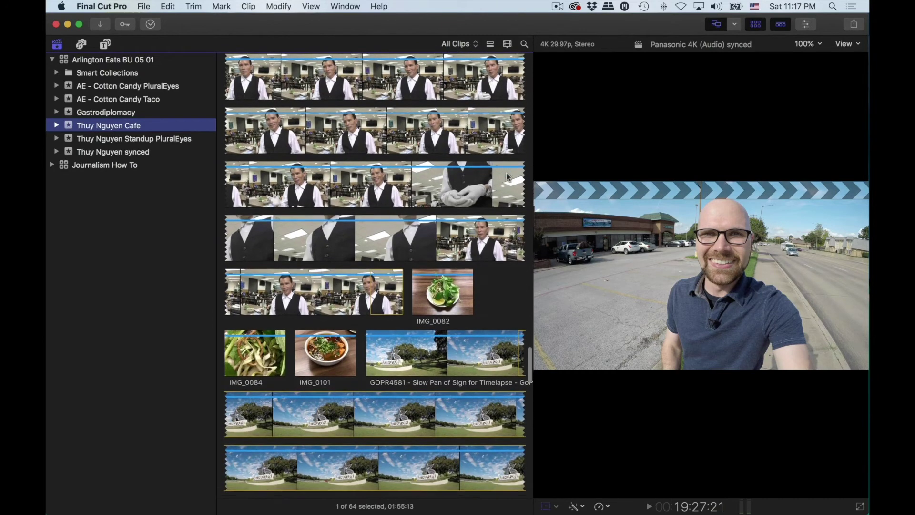
scroll(508, 176, down, 10)
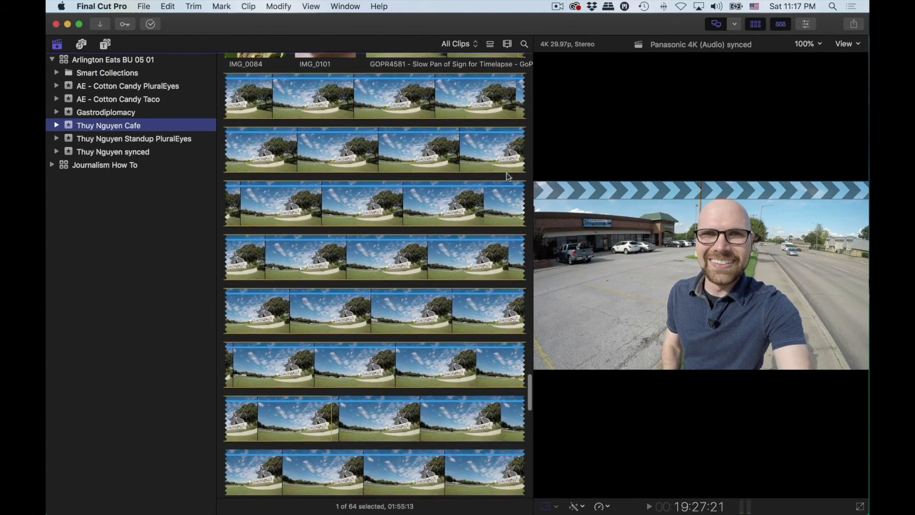
scroll(506, 175, down, 8)
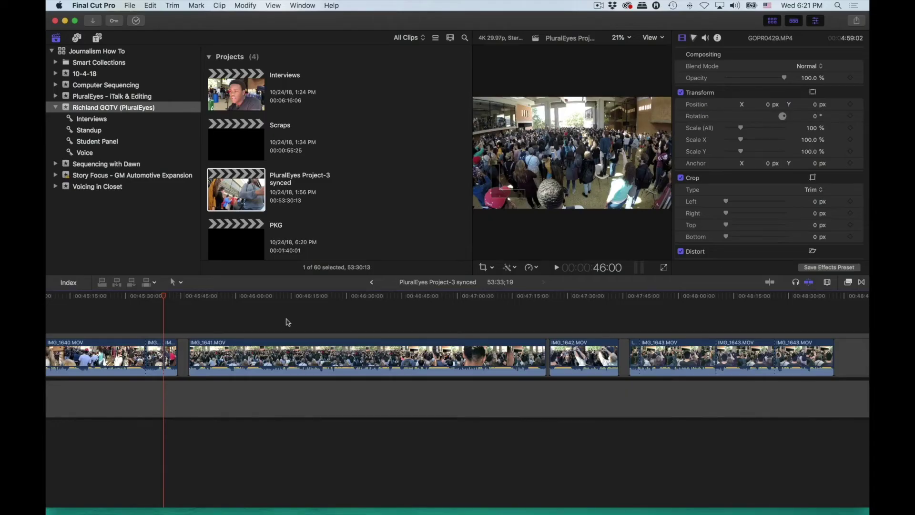
Mute the computer's sound and blade IMG_1641.MOV twice in the PluralEyes Project-3 synced timeline to isolate a piece of about two seconds
scroll(288, 323, up, 5)
click(208, 302)
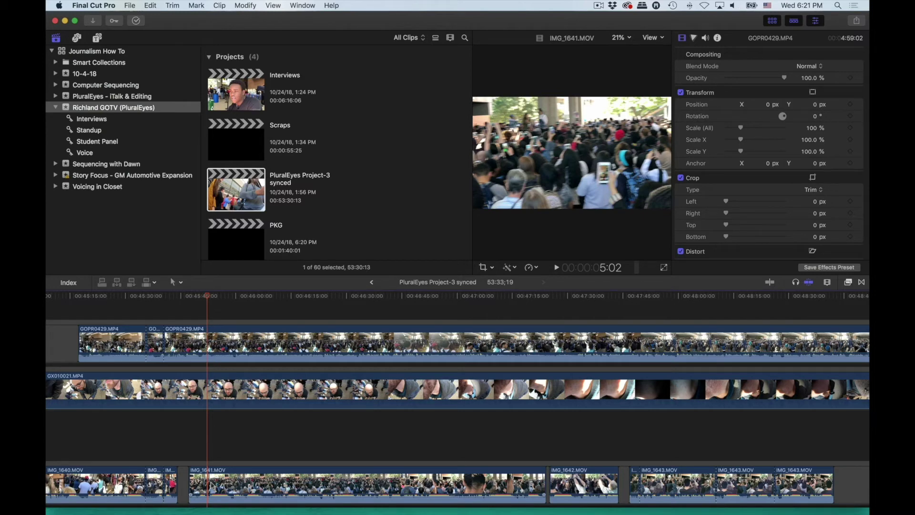
key(XF86AudioMute)
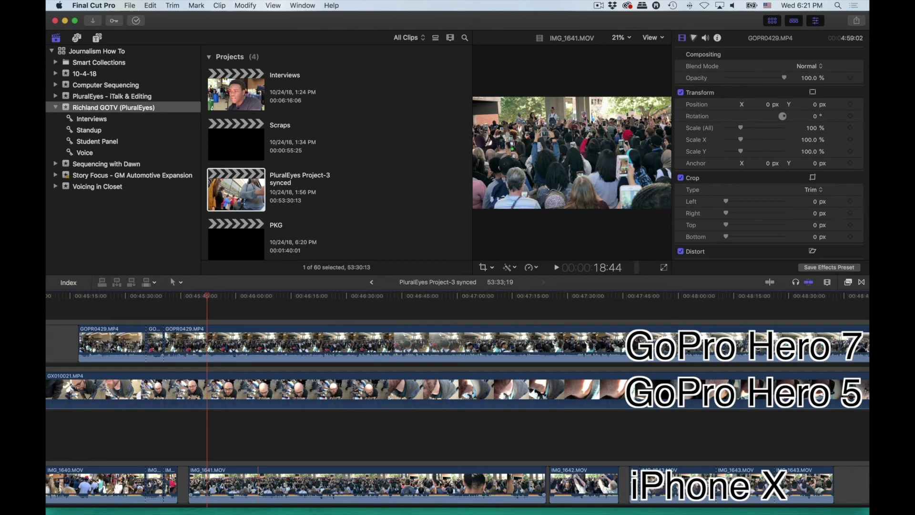
key(b)
click(264, 486)
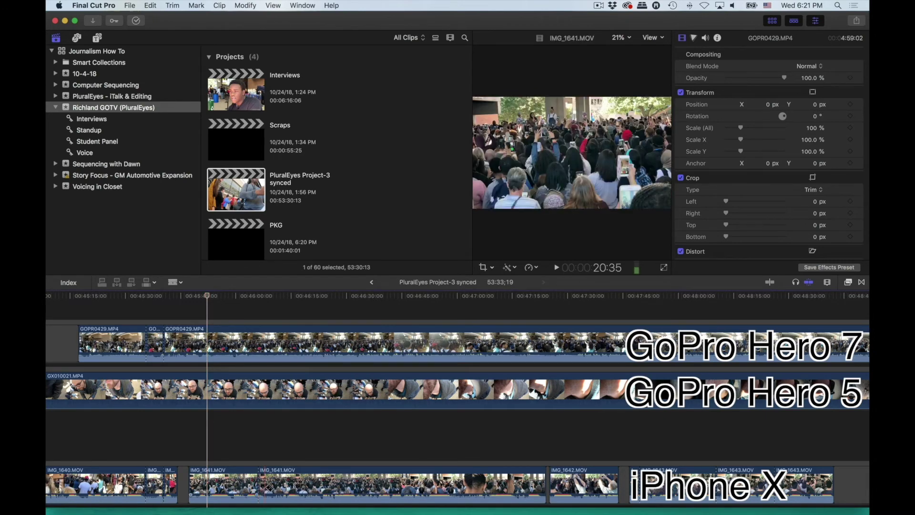
key(a)
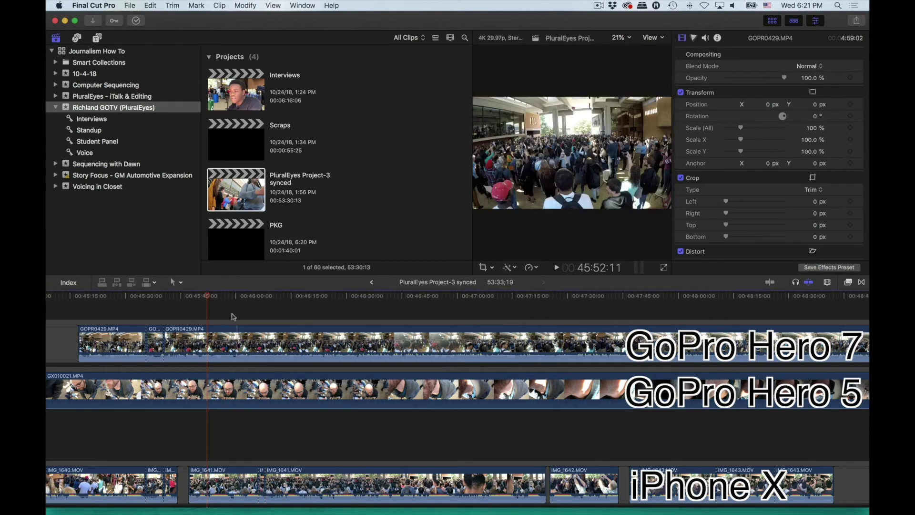
Cut GOPR0429.MP4 at 46:06:06 and at the end of the isolated IMG_1641.MOV piece to make a matching 1:29 piece
click(258, 296)
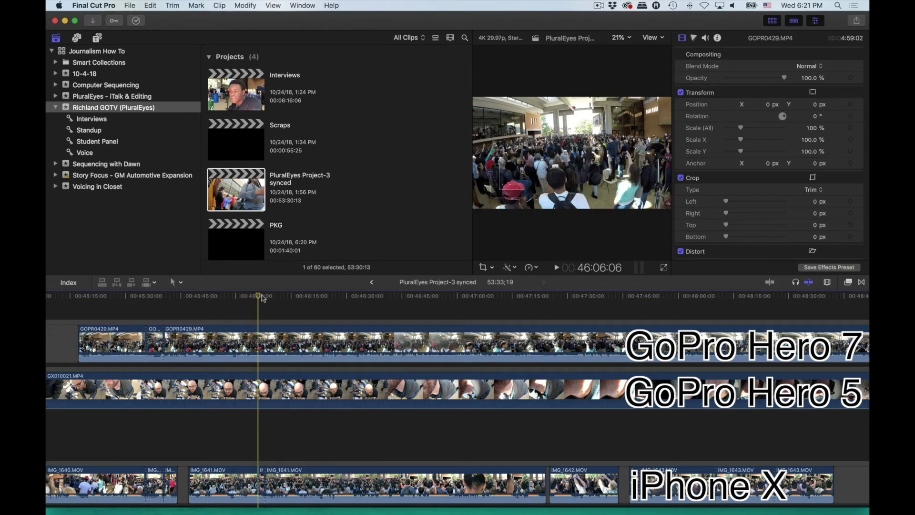
key(b)
click(258, 342)
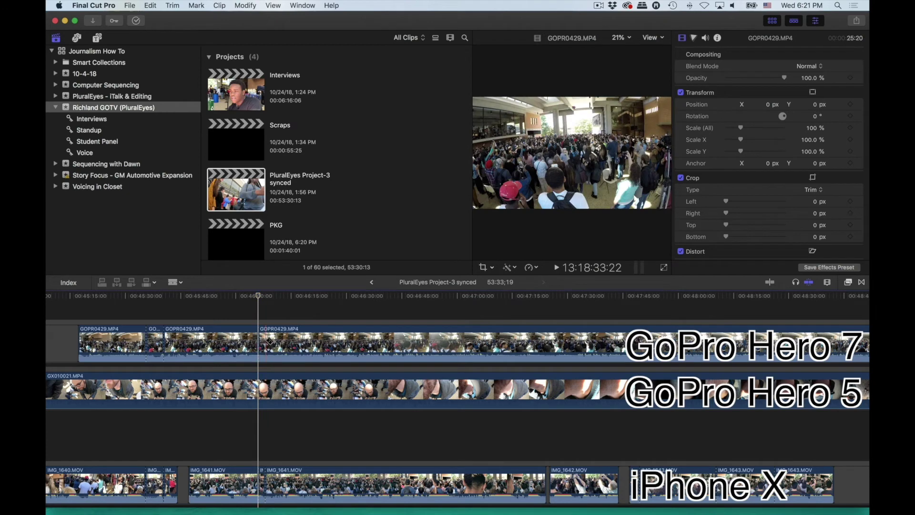
click(266, 341)
key(a)
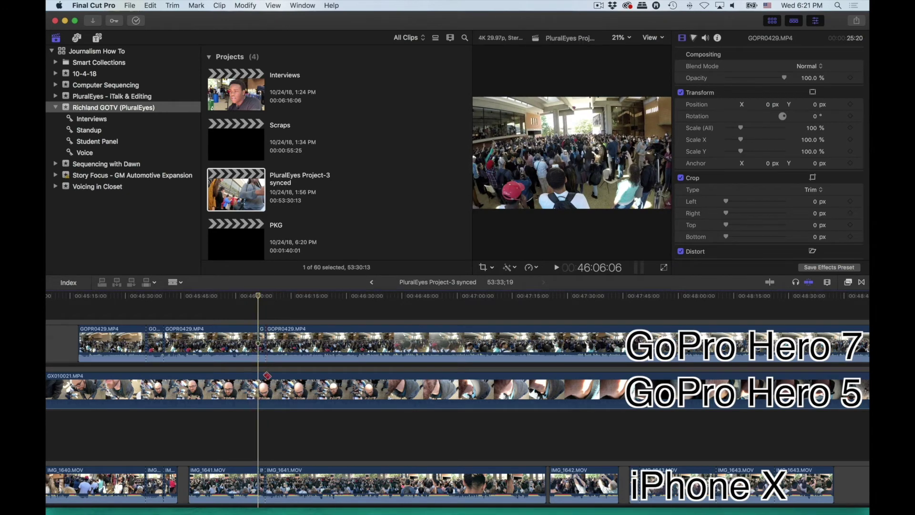
Select the isolated GOPR0429.MP4 and IMG_1641.MOV pieces together and go back to the previously opened project
click(262, 346)
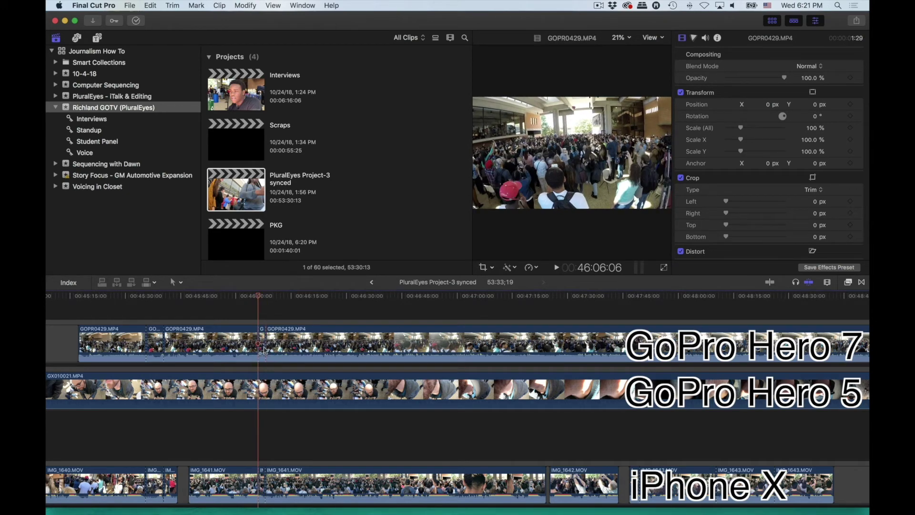
super+click(261, 479)
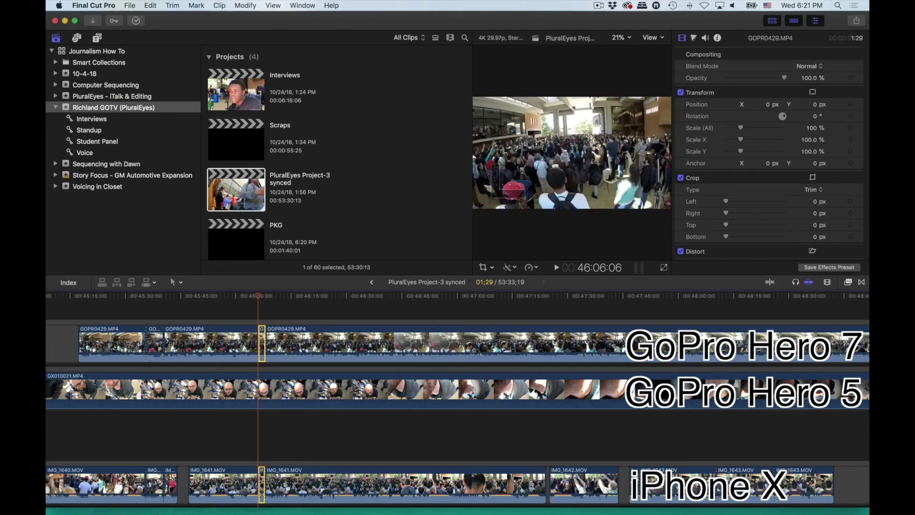
click(371, 282)
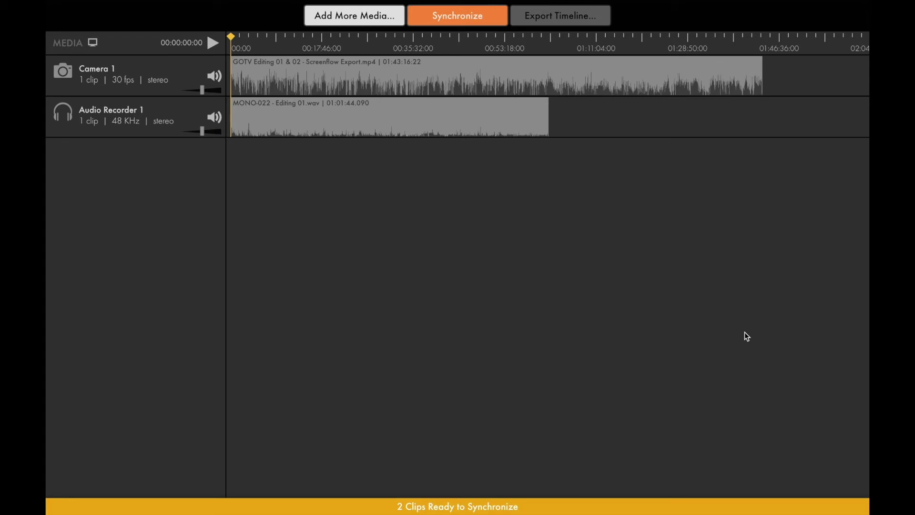
In PluralEyes, synchronize the GOTV Editing screen export with the MONO-022 - Editing 01.wav recording
click(474, 16)
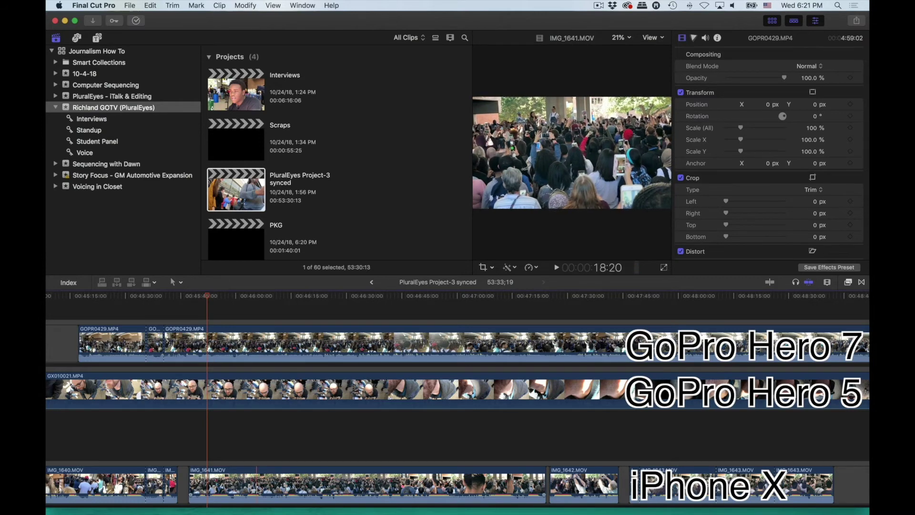
In Final Cut Pro, cut IMG_1641.MOV at two nearby points to isolate a short piece
key(b)
click(258, 489)
click(265, 489)
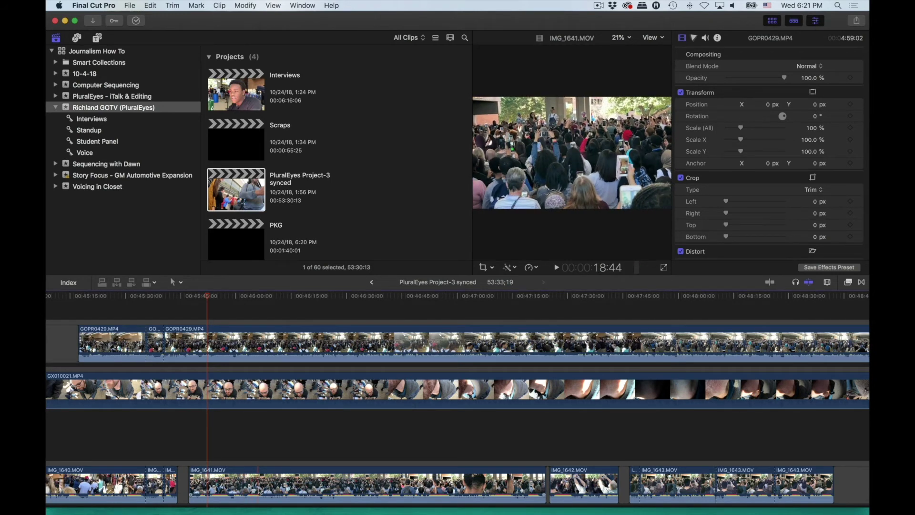
Cut IMG_1641.MOV at two nearby points and GOPR0429.MP4 at the same two points to isolate matching short pieces
key(b)
click(258, 488)
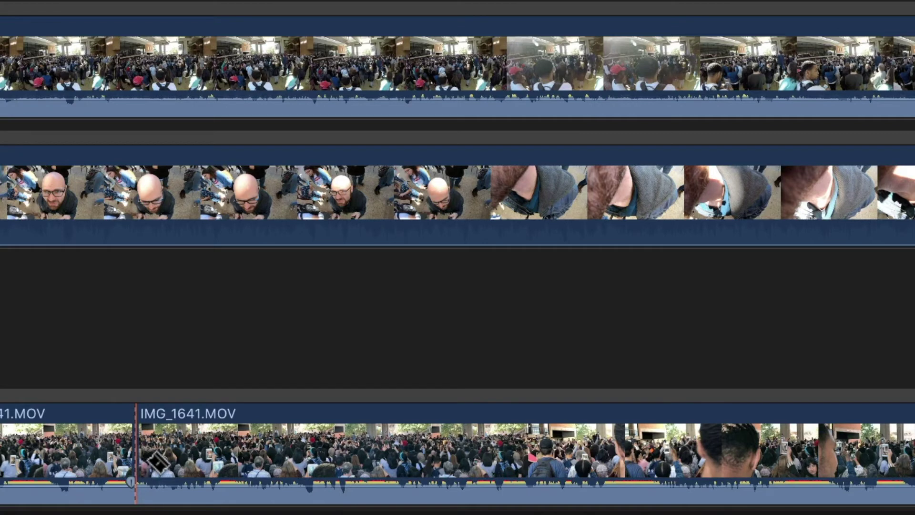
click(266, 488)
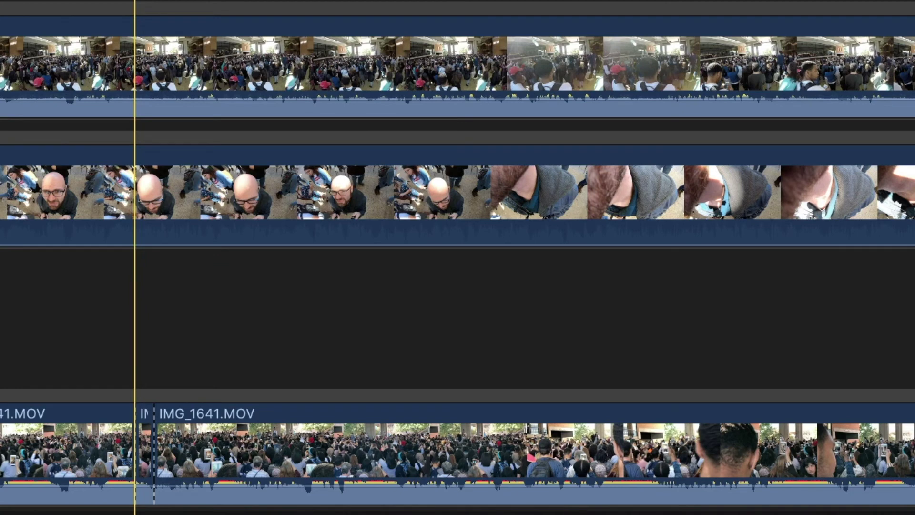
click(137, 62)
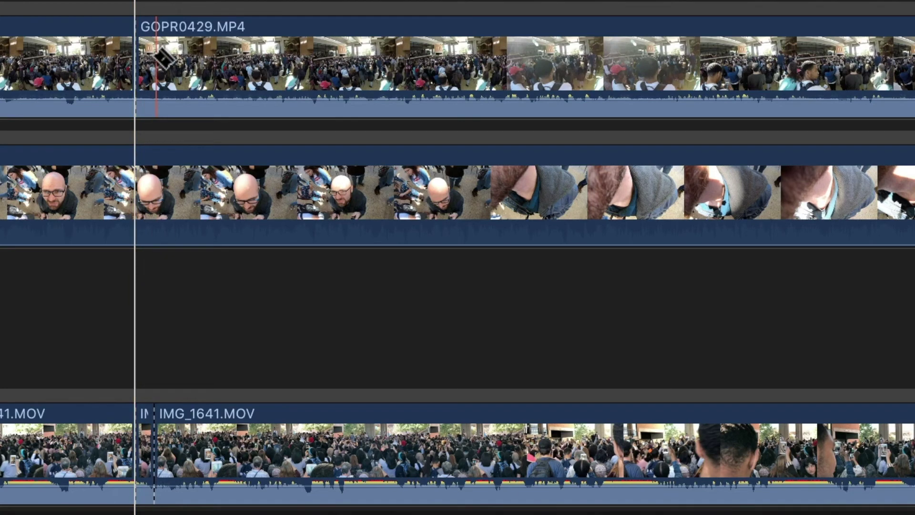
click(157, 55)
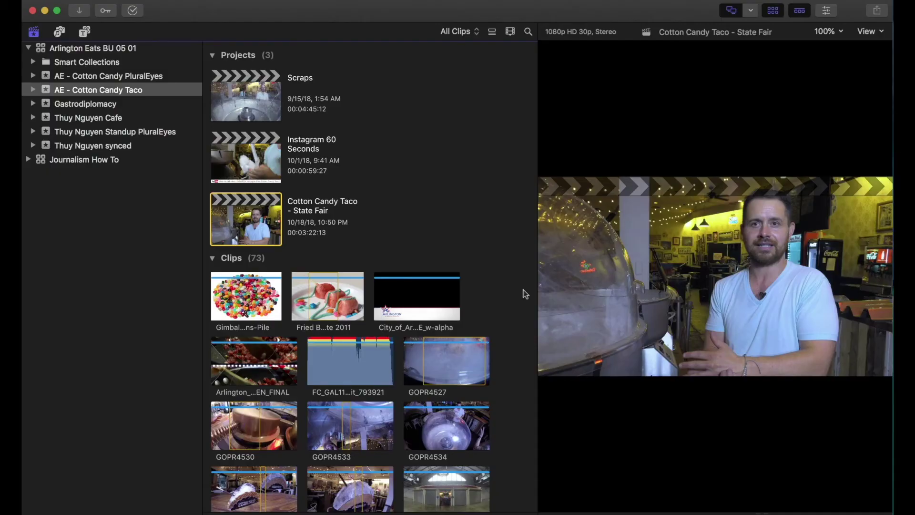
Look through the clips stored in the AE - Cotton Candy Taco event
scroll(525, 293, down, 8)
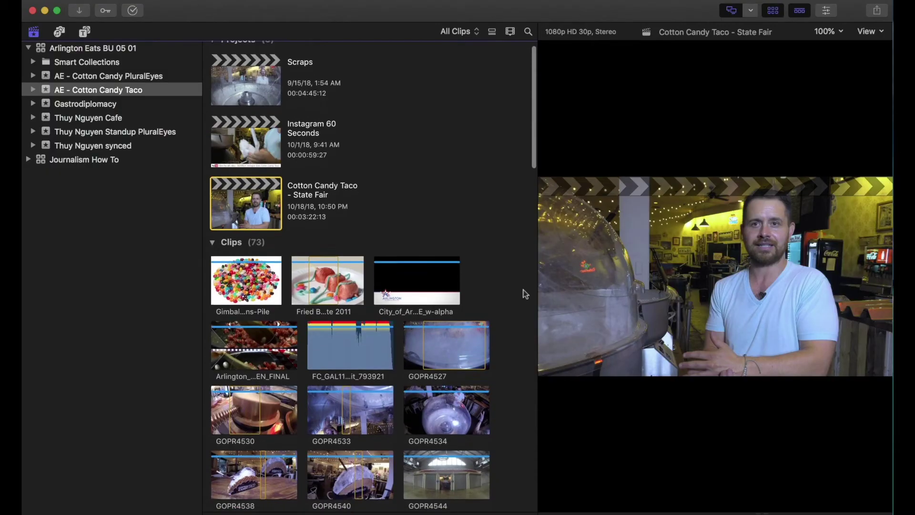
scroll(525, 294, down, 10)
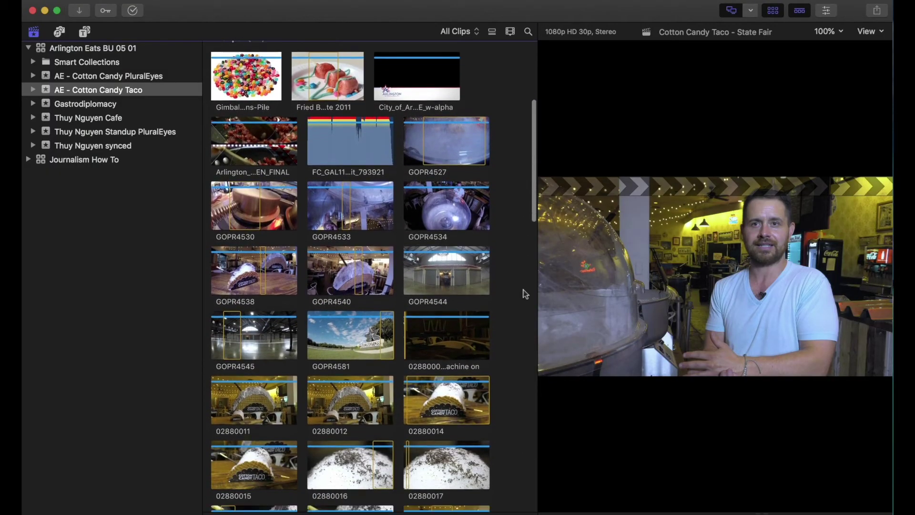
scroll(524, 294, down, 9)
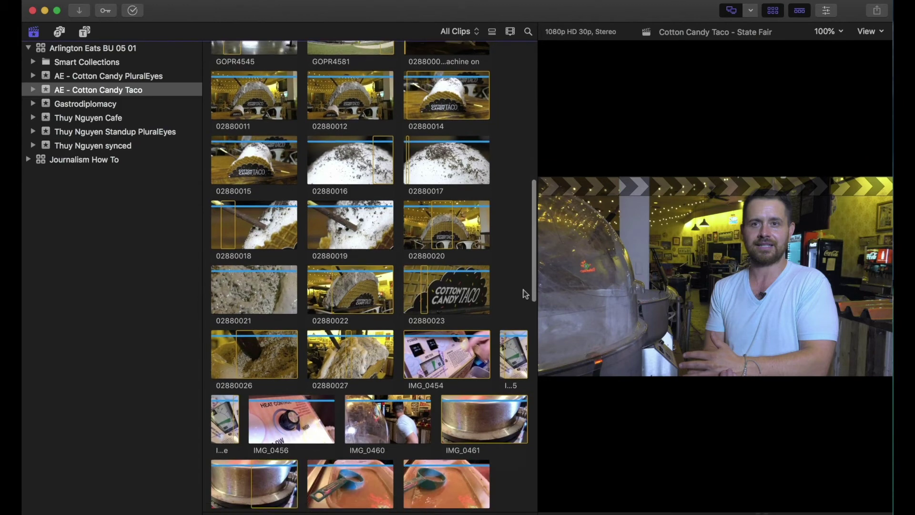
scroll(525, 294, down, 10)
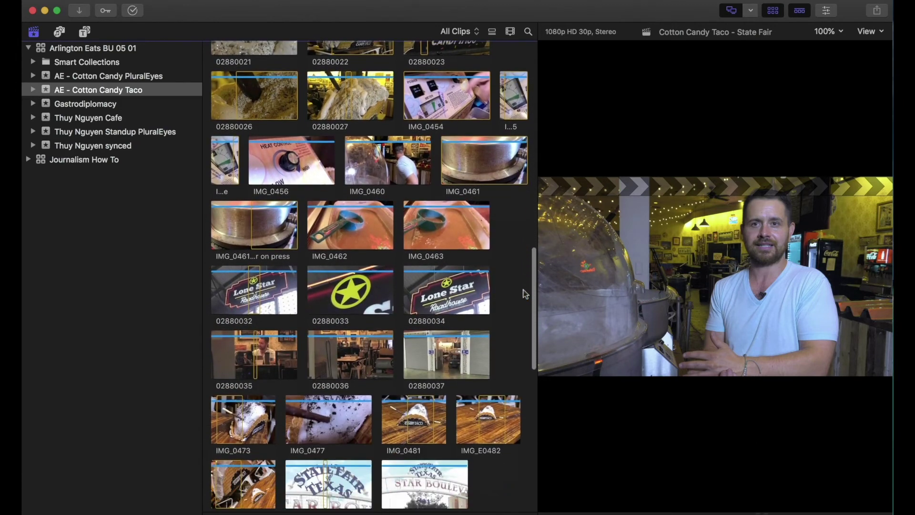
scroll(525, 294, down, 11)
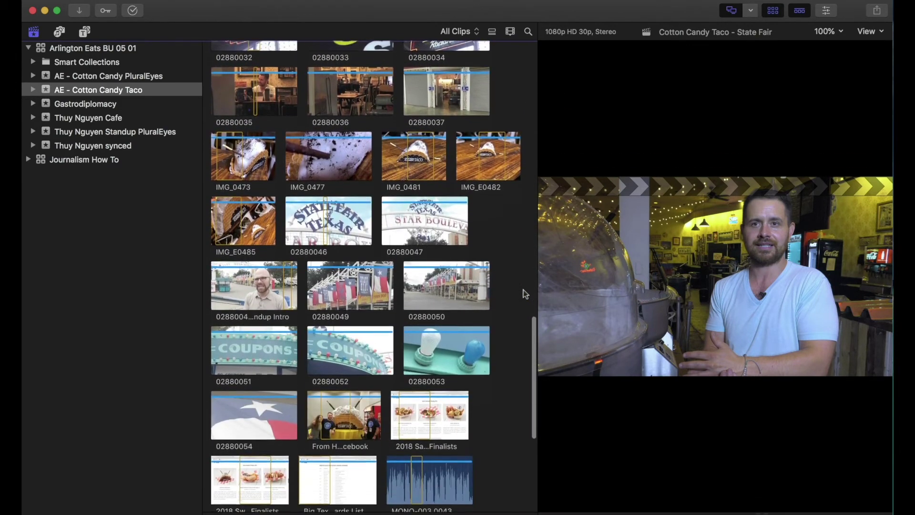
scroll(524, 294, down, 4)
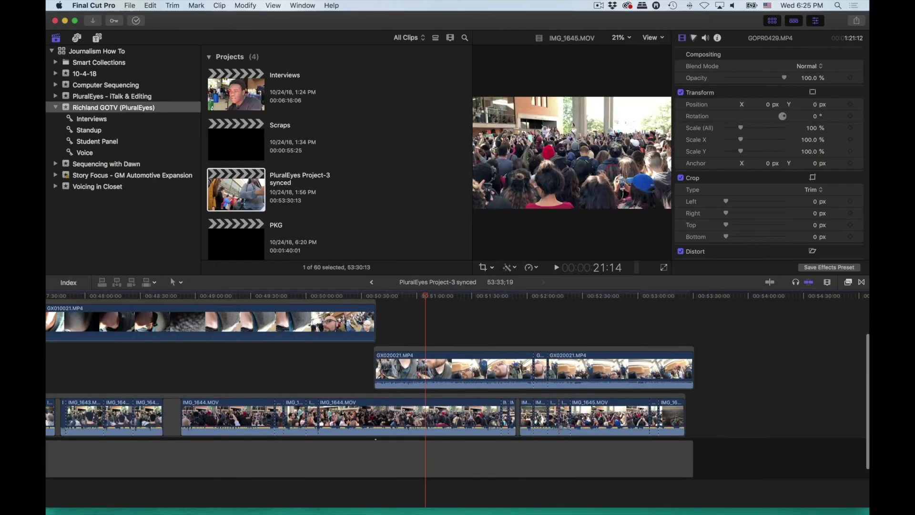
Copy the matching 8:19 pieces of IMG_1639.MOV and GOPR0428.MP4 from the synced timeline into the PKG project after IMG_1641.MOV, and play that section
scroll(457, 391, left, 5)
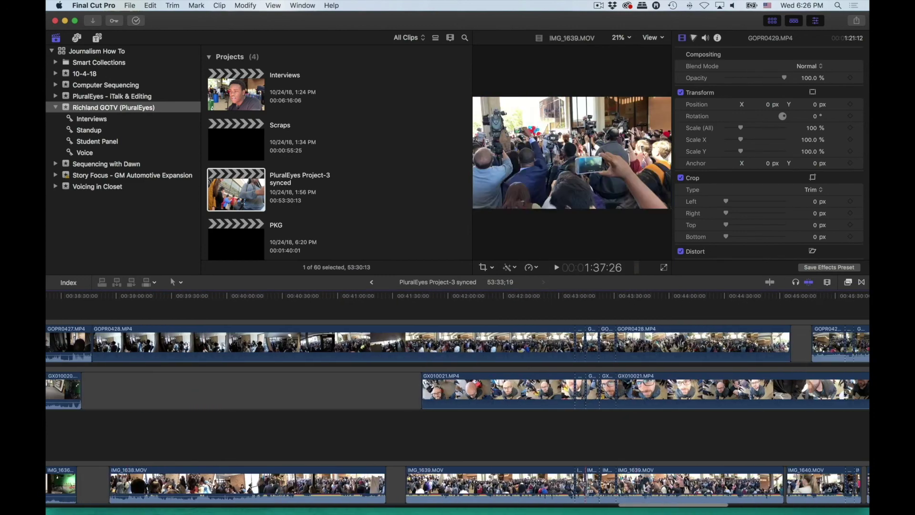
key(a)
click(624, 484)
super+click(624, 343)
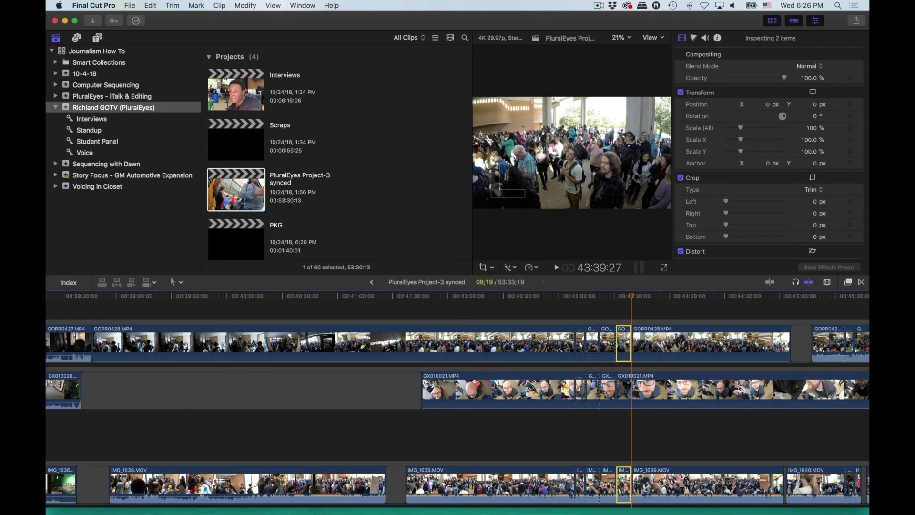
key(super+c)
click(371, 283)
key(super+v)
click(377, 296)
key(space)
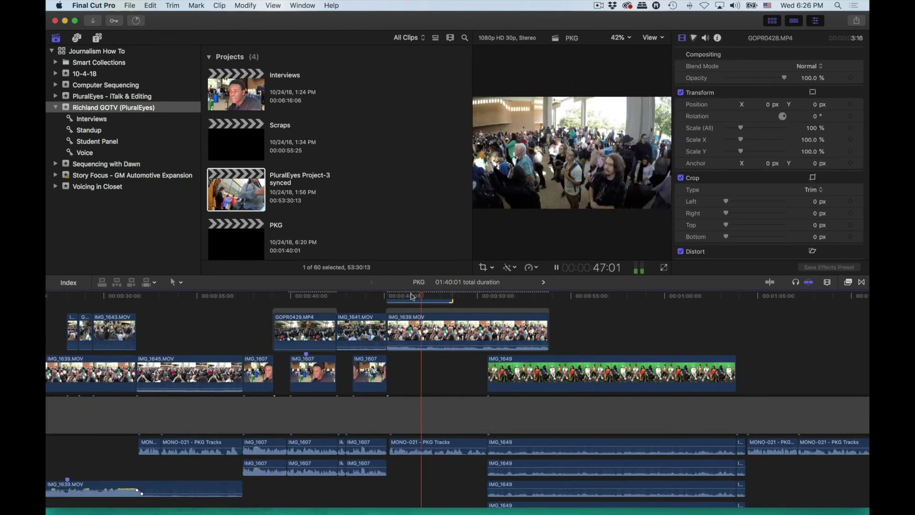